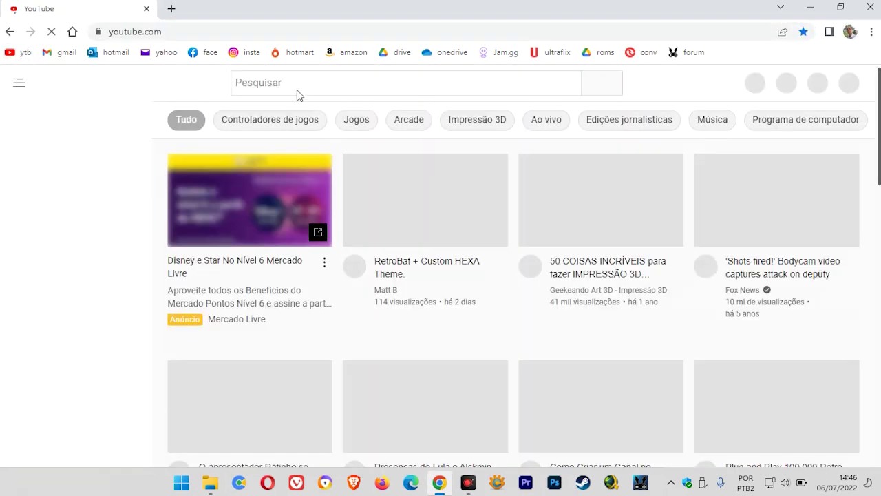
Search YouTube for "hyperflix" and open the video "(THEME HYPERFLIX MOD) FINISHED"
left_click(304, 87)
type("hyperflix")
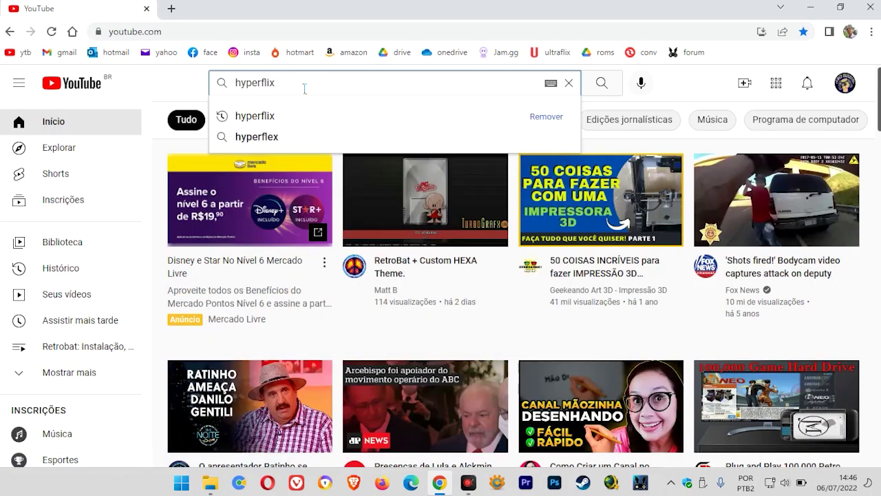
key("Return")
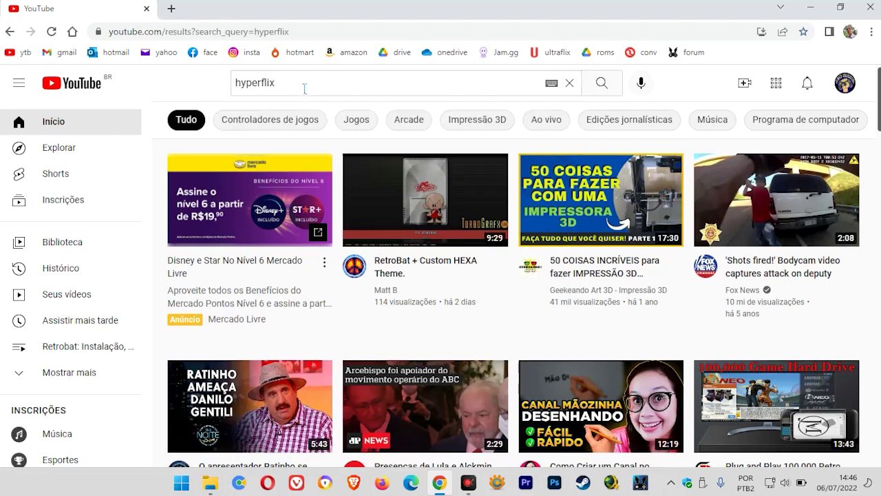
scroll(531, 255, "down", 4)
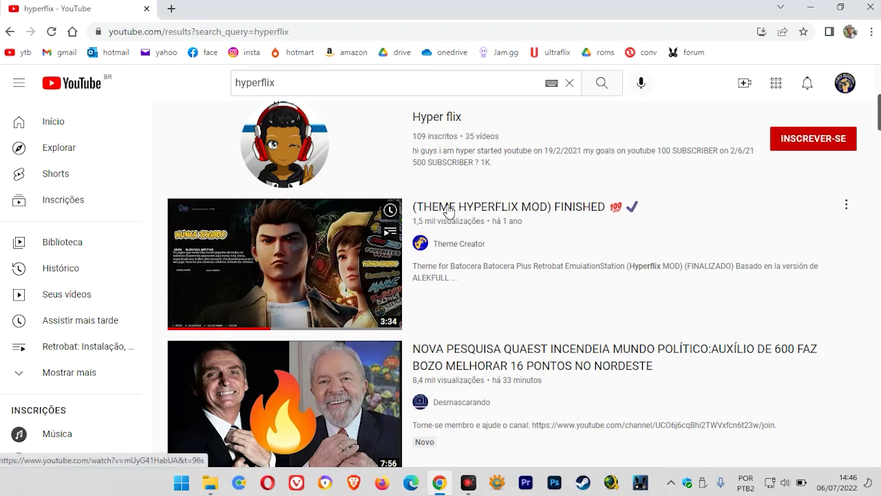
left_click(462, 208)
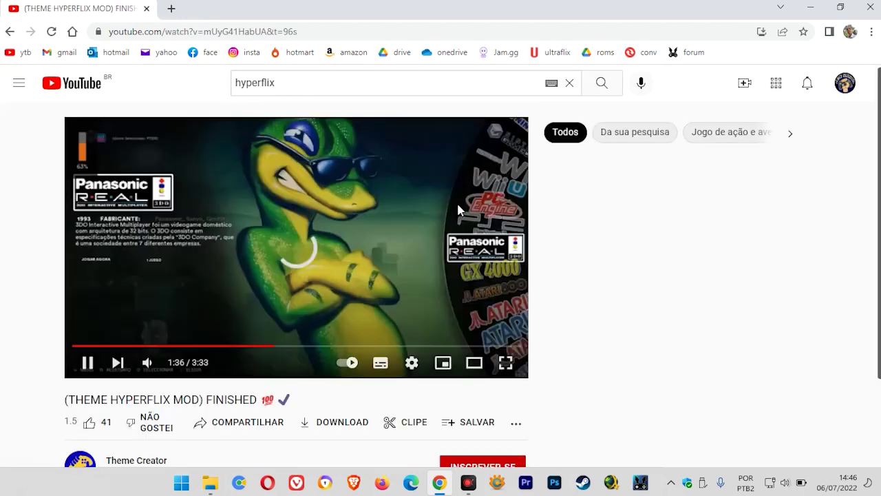
Give the "(THEME HYPERFLIX MOD) FINISHED" video a like
scroll(12, 244, "down", 2)
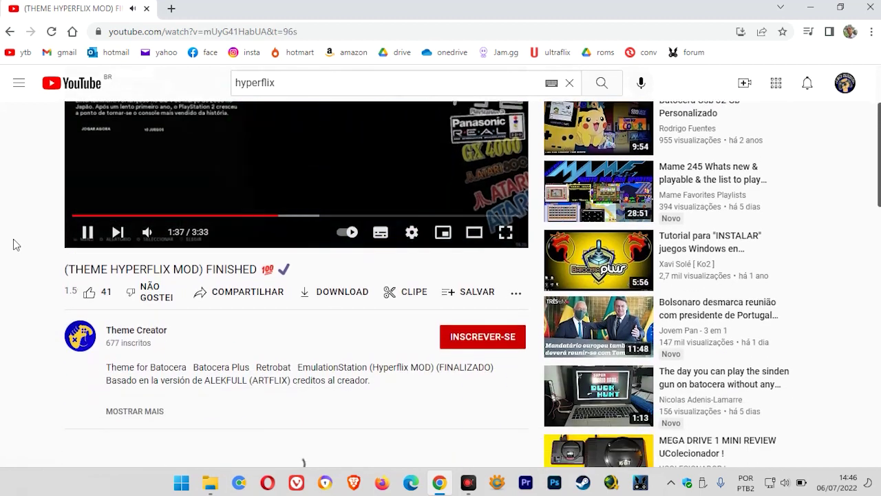
scroll(13, 244, "up", 2)
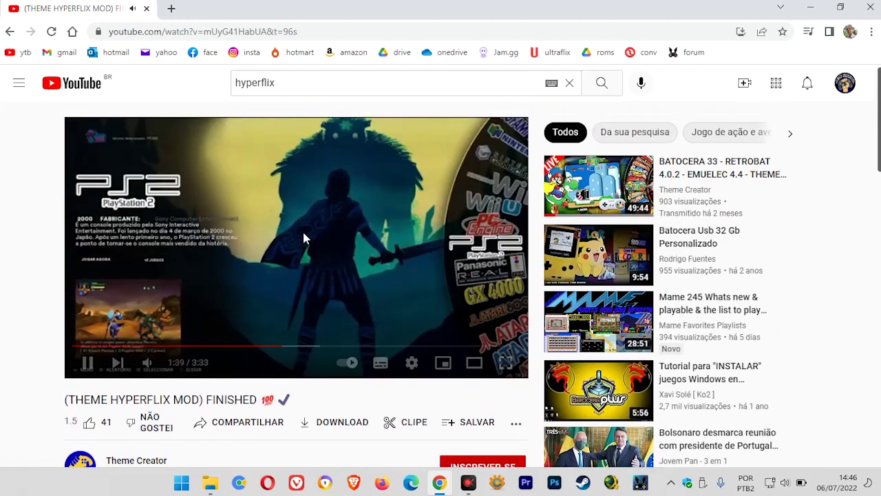
scroll(1, 254, "down", 2)
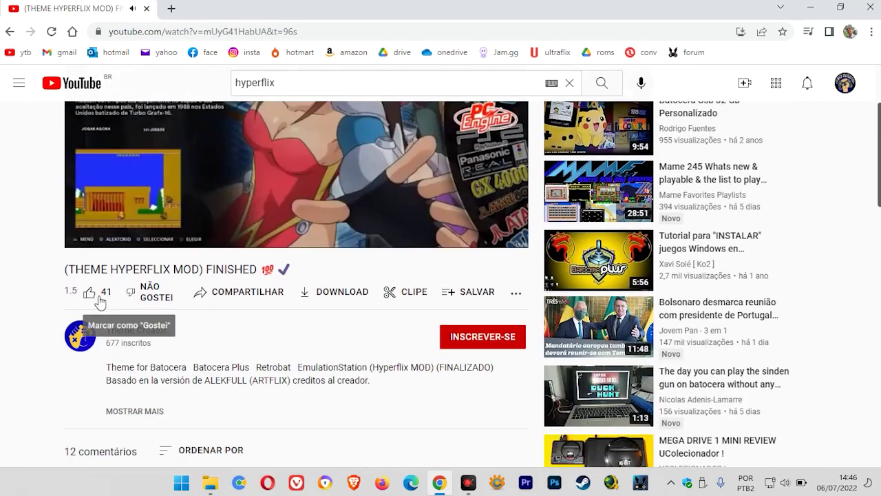
left_click(99, 299)
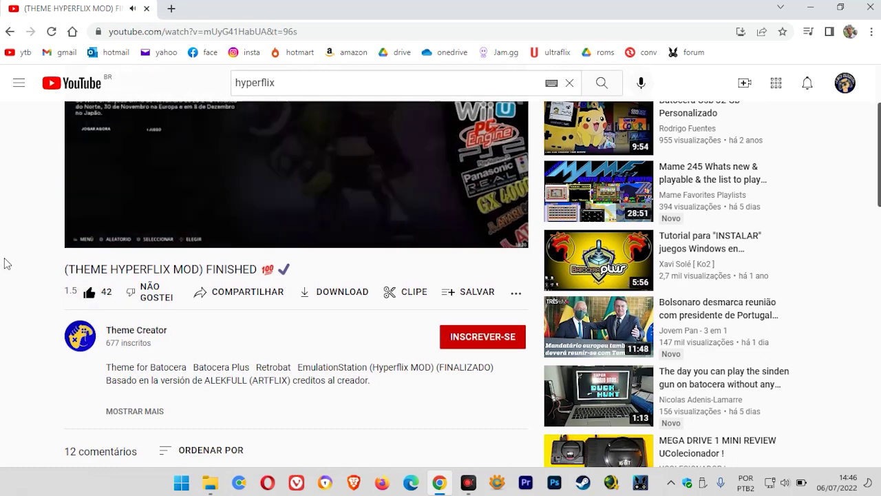
Look through the theme video's playback, description and comments for information about the theme
scroll(4, 264, "down", 2)
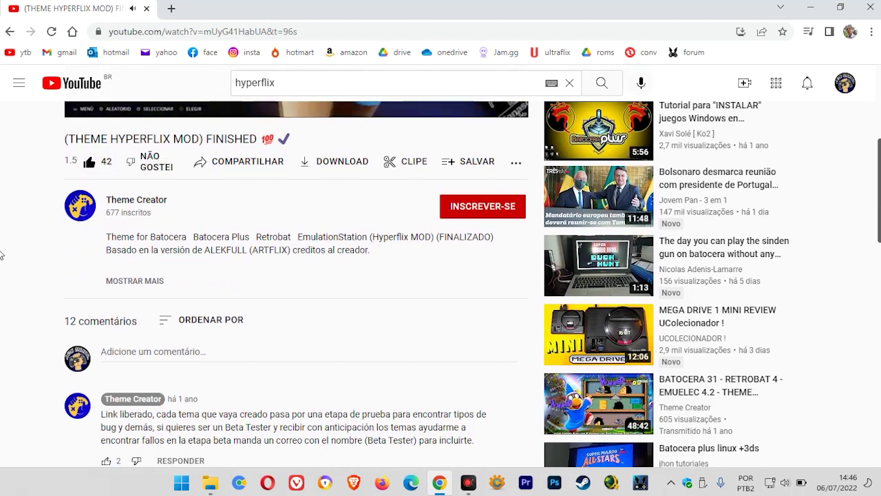
scroll(7, 220, "up", 3)
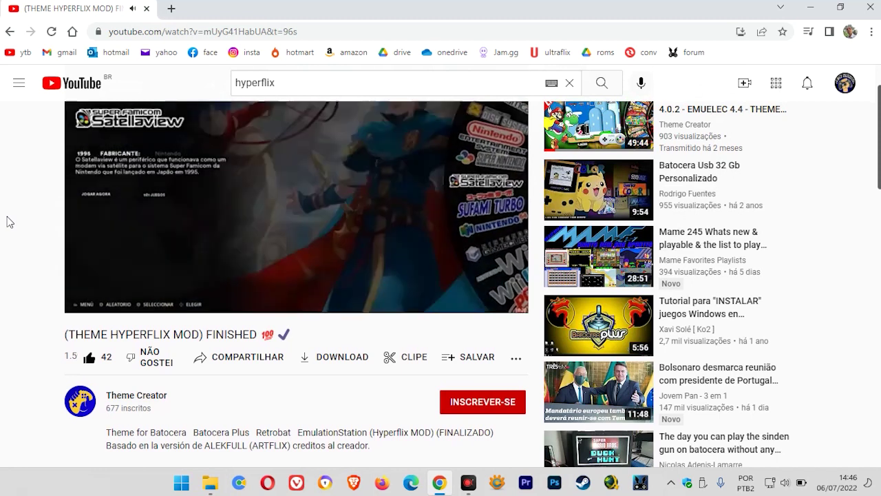
scroll(8, 220, "down", 1)
scroll(7, 221, "down", 2)
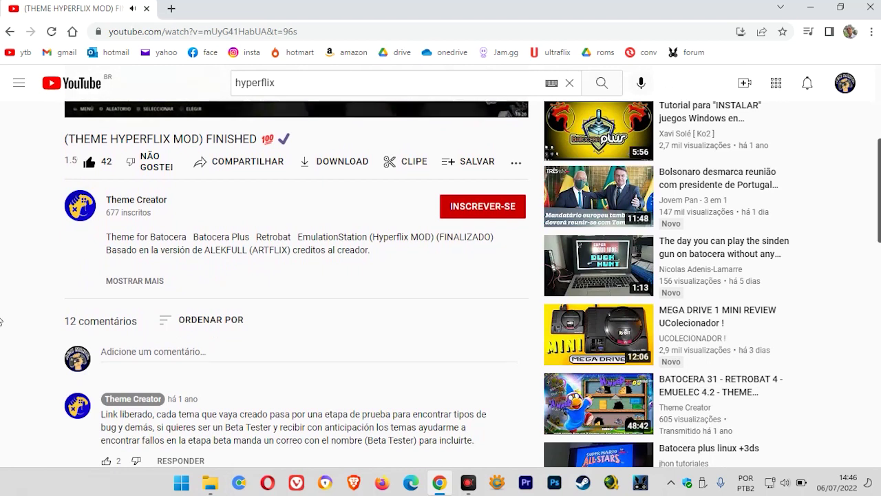
scroll(2, 321, "up", 3)
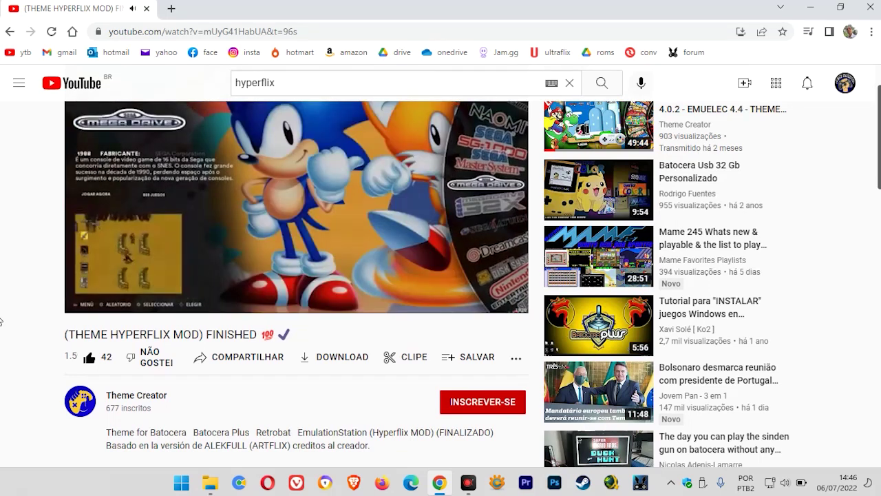
mouse_move(159, 219)
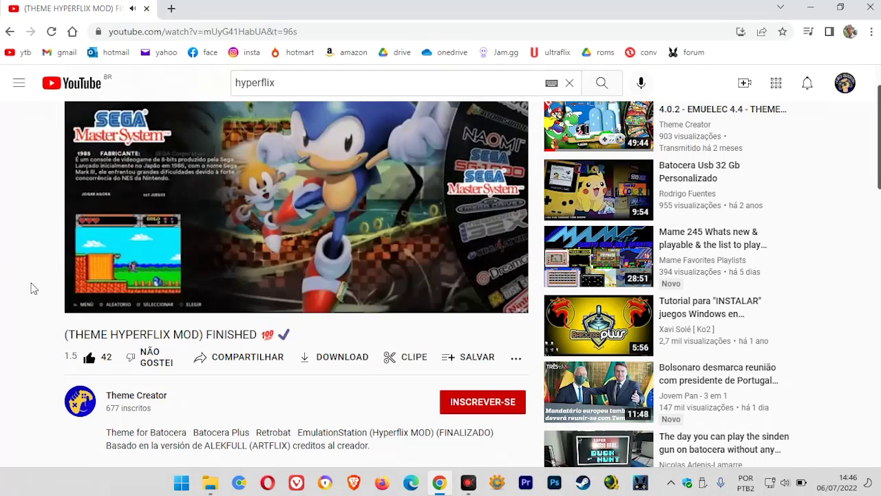
scroll(30, 287, "down", 5)
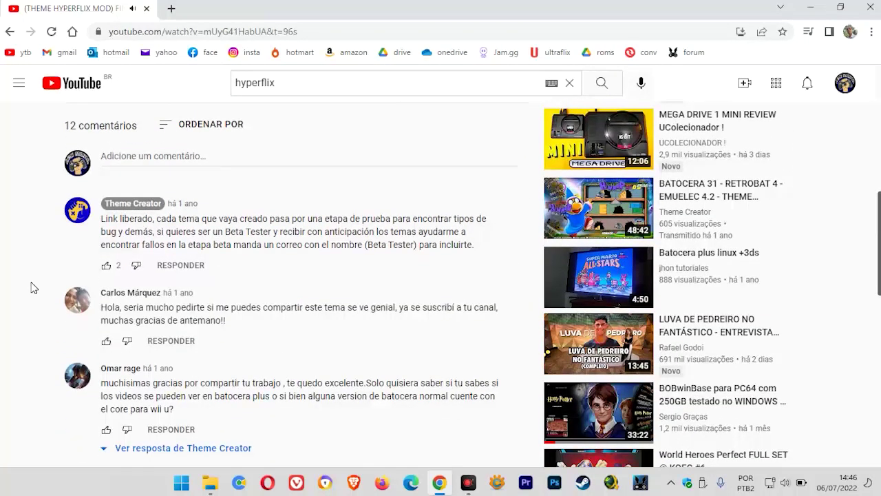
scroll(30, 287, "up", 6)
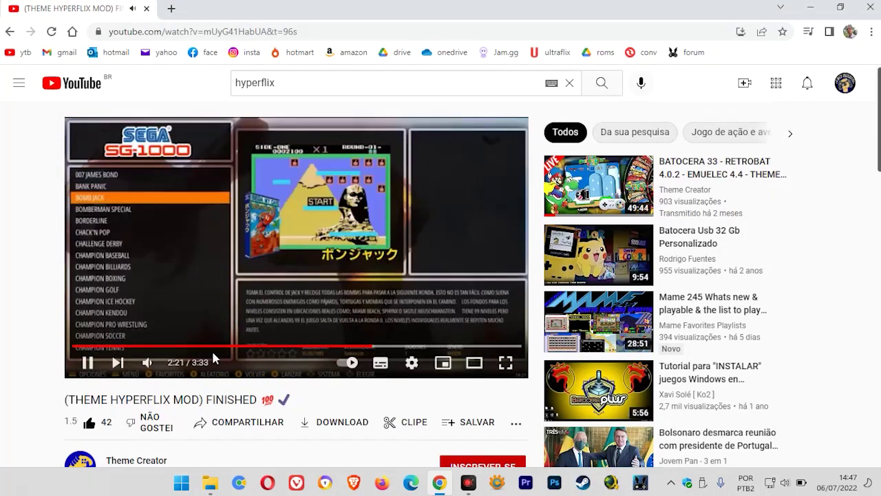
scroll(281, 316, "down", 2)
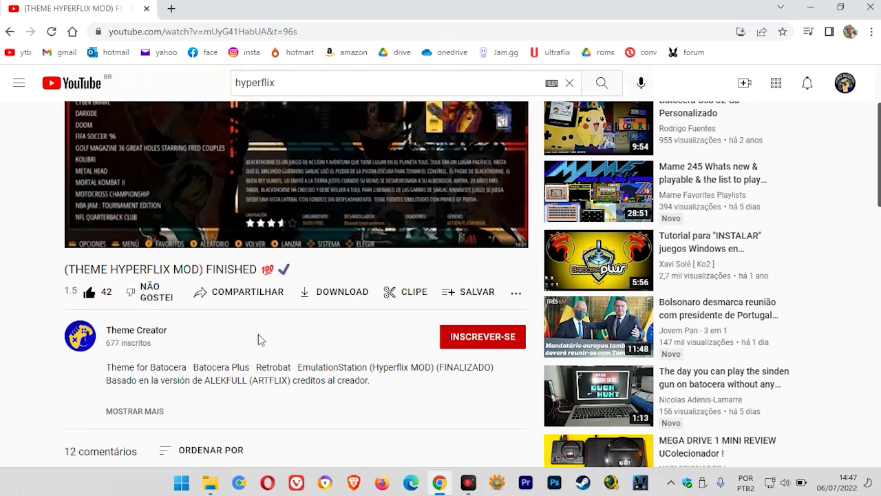
Open the video "EmulationStation - Tema HyperflixMod (ATUALIZADO 25/06/22)" and expand its description to review the download and credit links
key("alt+Left")
scroll(246, 407, "down", 5)
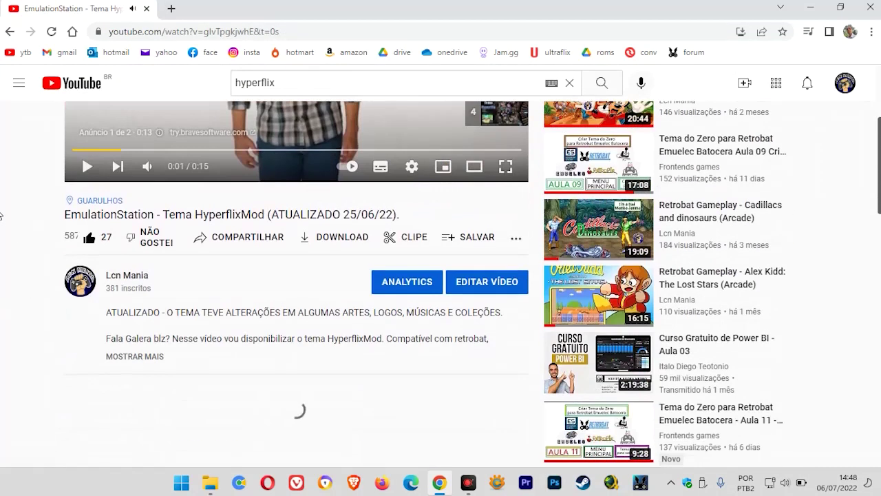
left_click(139, 229)
scroll(32, 236, "down", 1)
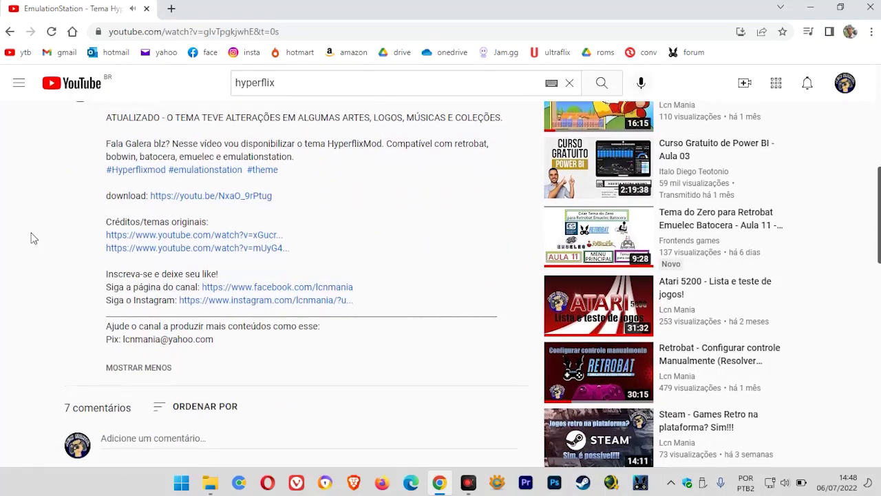
scroll(2, 236, "up", 5)
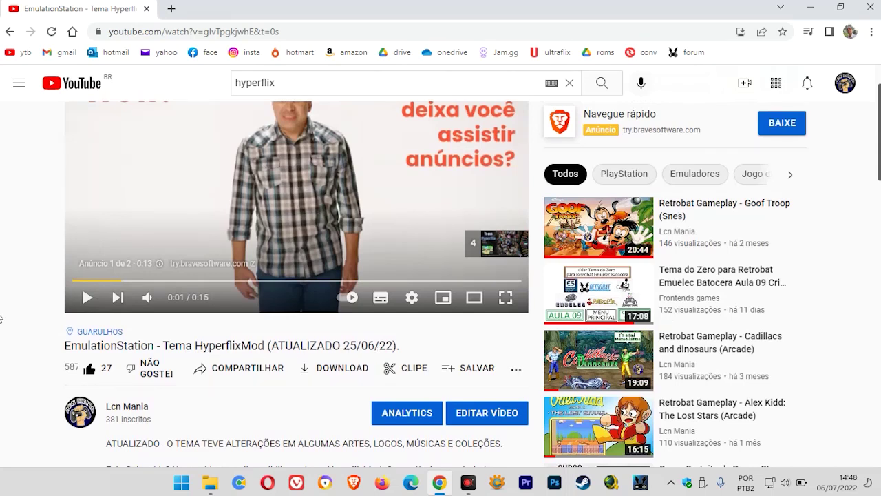
scroll(2, 324, "down", 4)
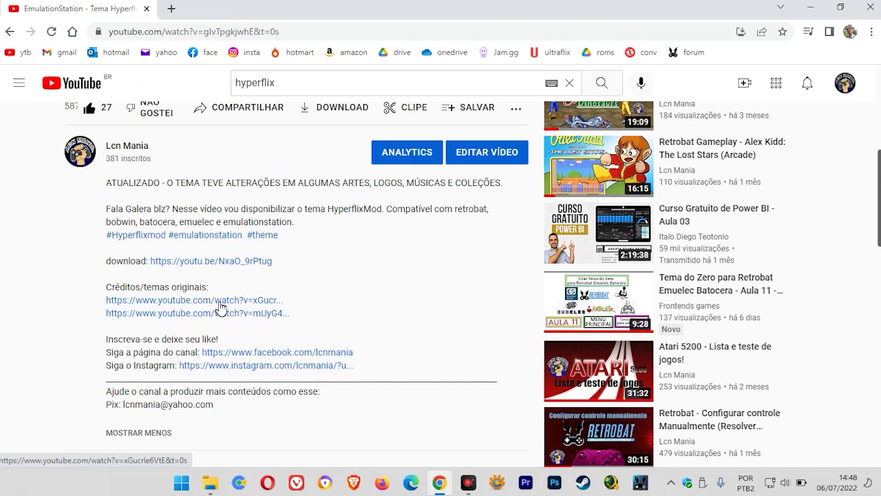
Open the first original-theme credit link in a new tab, like the ALEKFULL ARTFLIX video and close that tab
right_click(193, 307)
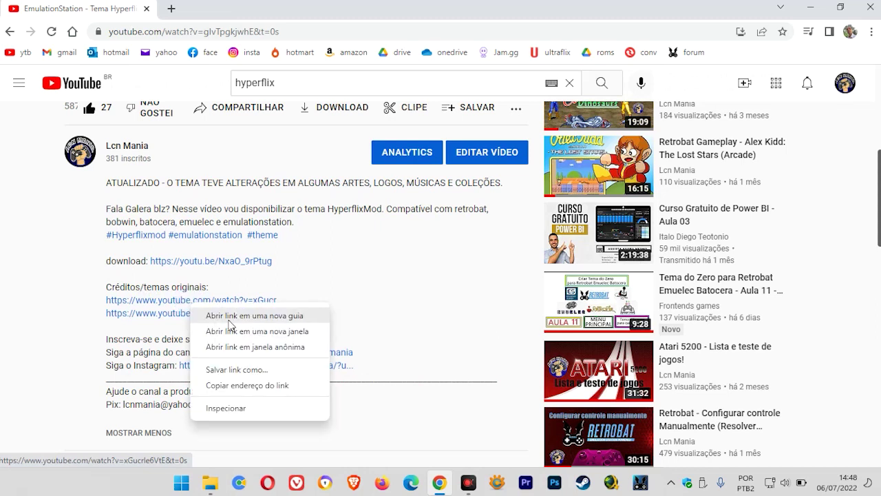
left_click(229, 316)
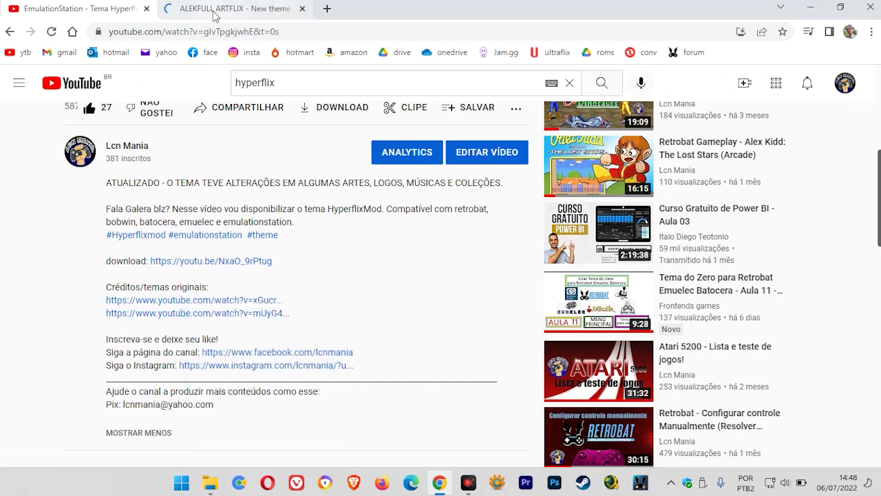
left_click(214, 12)
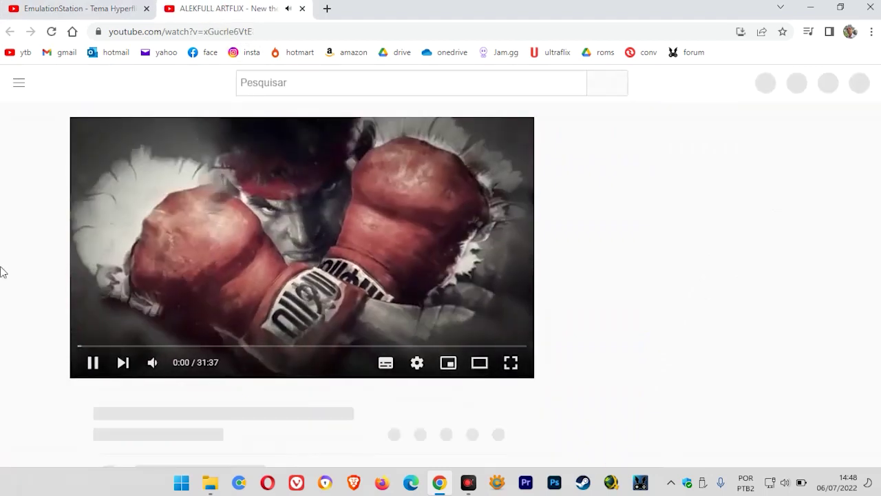
scroll(6, 270, "down", 2)
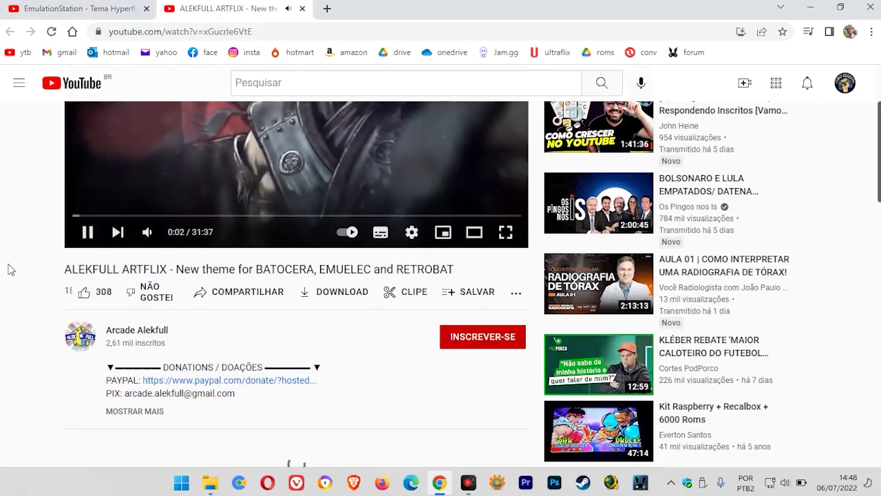
left_click(84, 293)
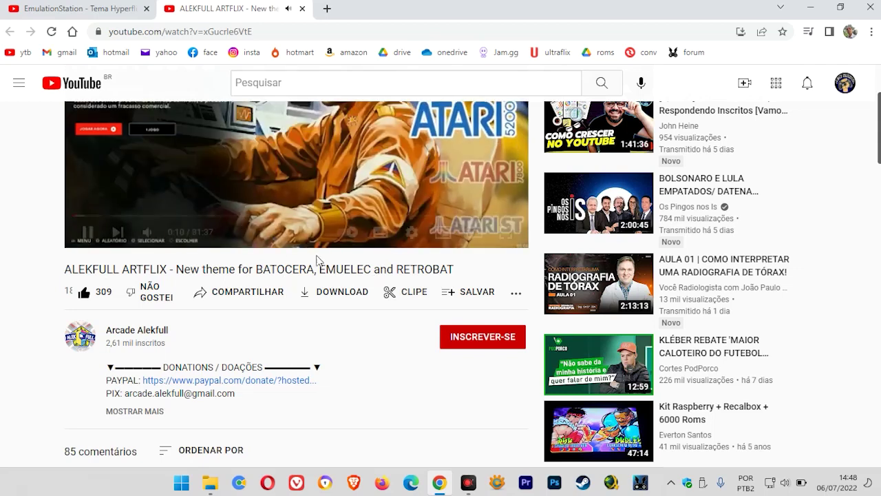
left_click(301, 8)
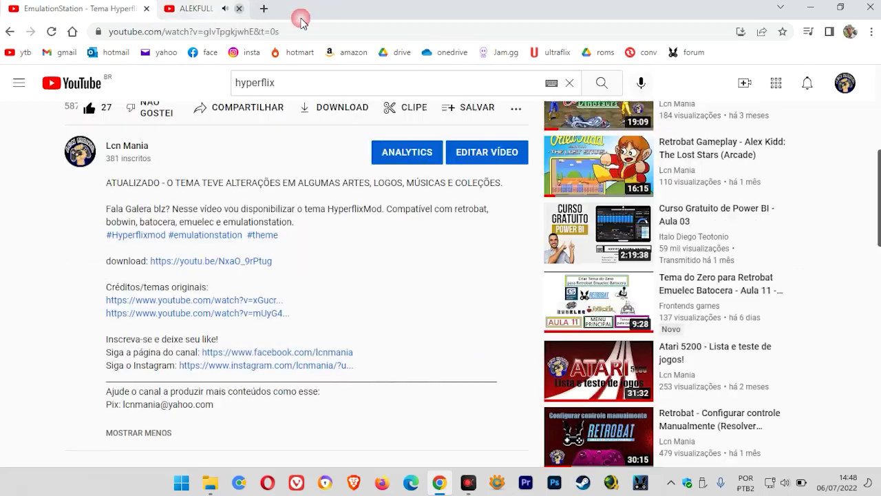
Open the second original-theme credit link in a new tab and check the expanded description for the theme's download link, closing the tab when done
right_click(161, 317)
left_click(207, 329)
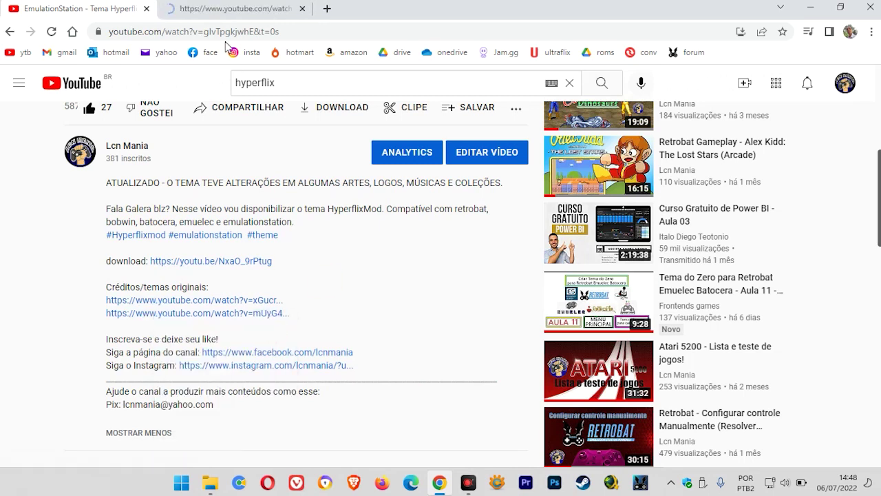
left_click(206, 9)
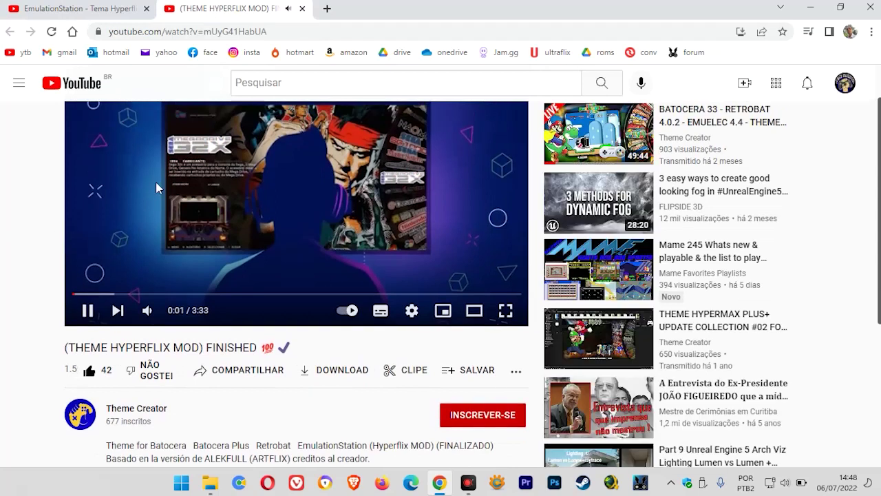
left_click(156, 182)
scroll(156, 182, "down", 2)
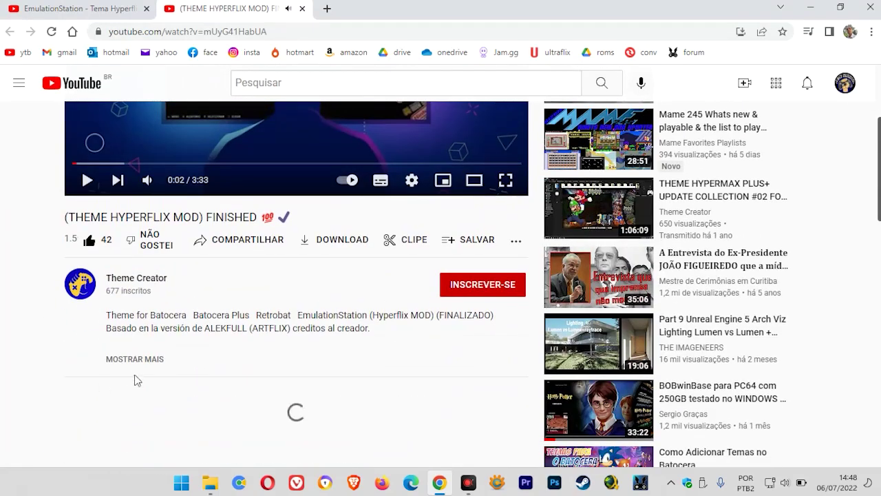
left_click(133, 360)
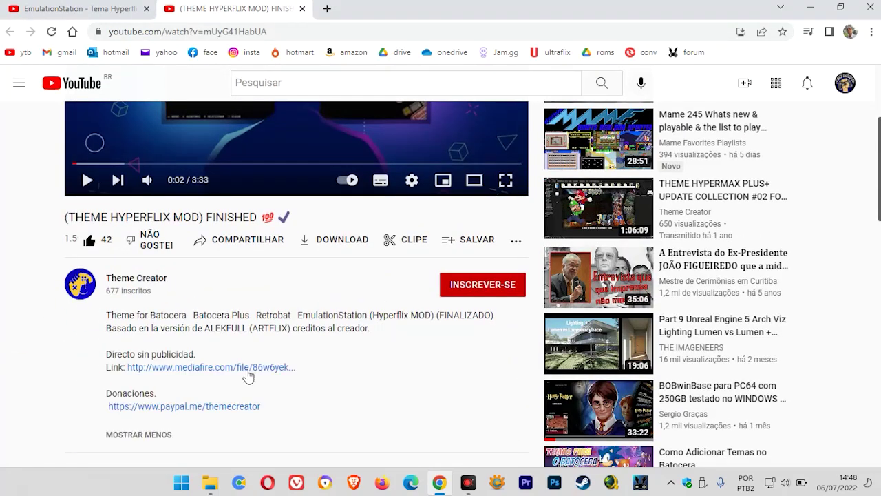
scroll(7, 323, "up", 3)
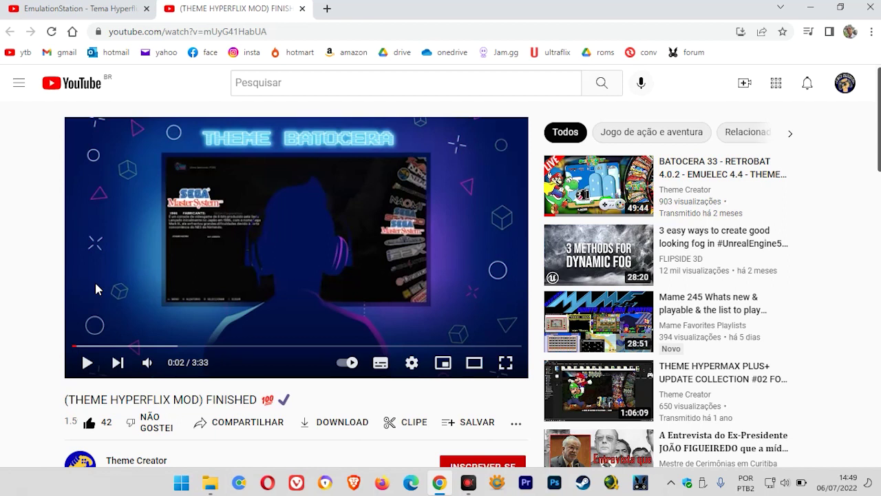
left_click(303, 9)
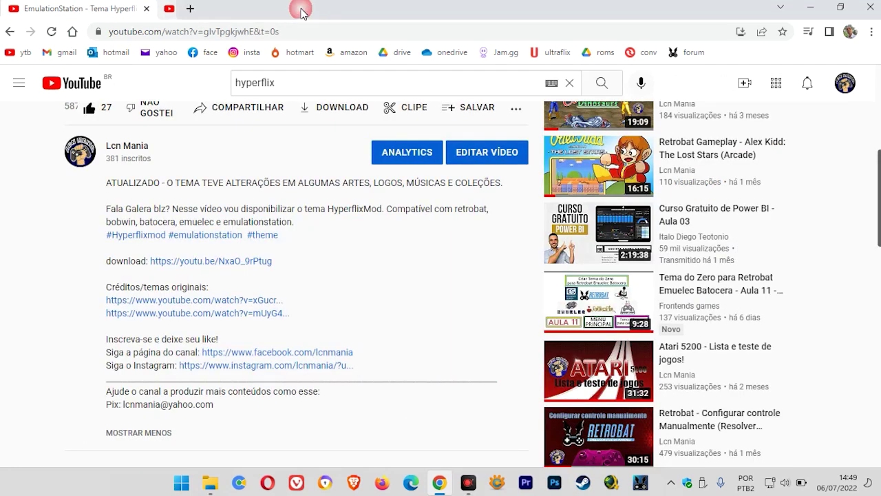
Close the browser window and reopen Chrome on a new tab
scroll(18, 315, "up", 5)
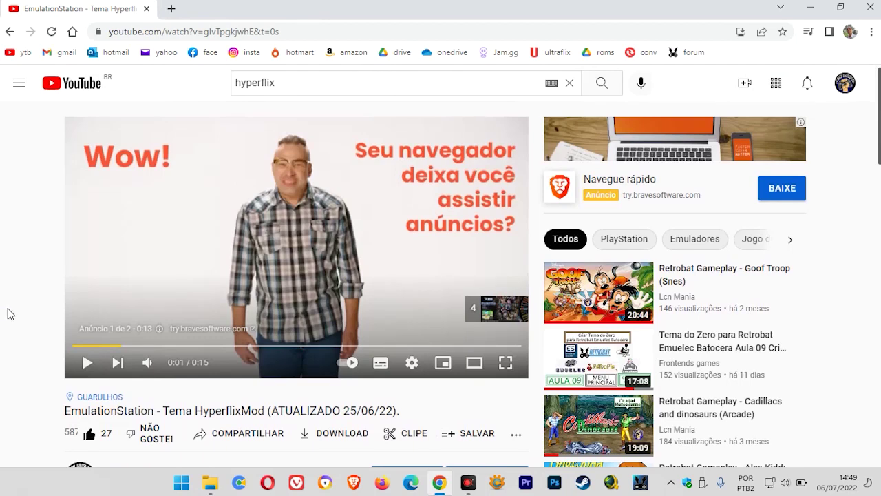
left_click(877, 6)
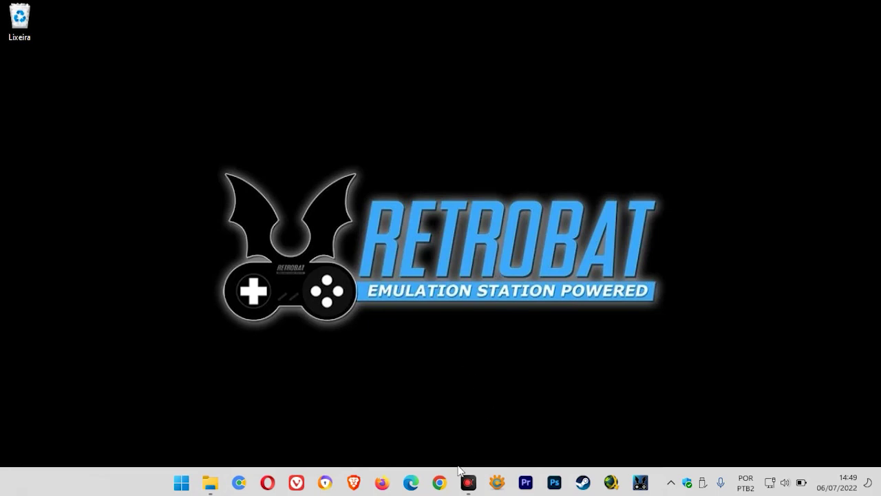
left_click(440, 483)
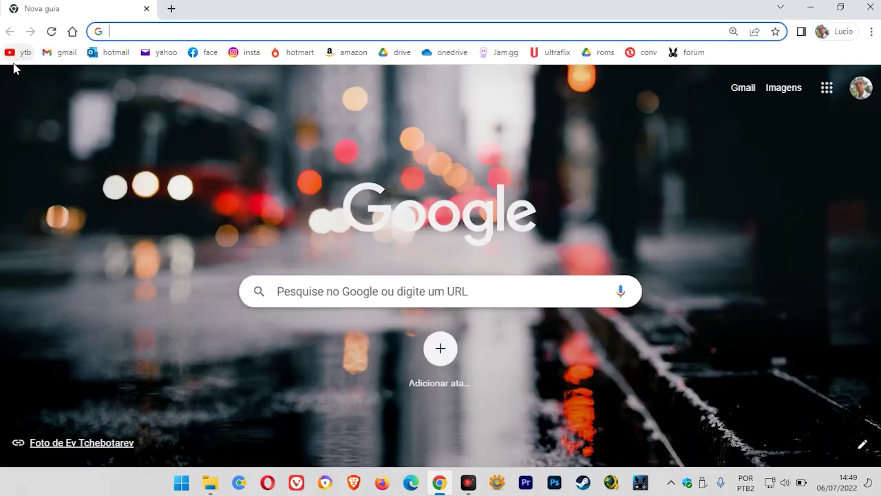
Open YouTube, go to the account's own channel and search its videos for "hyperflix"
left_click(14, 58)
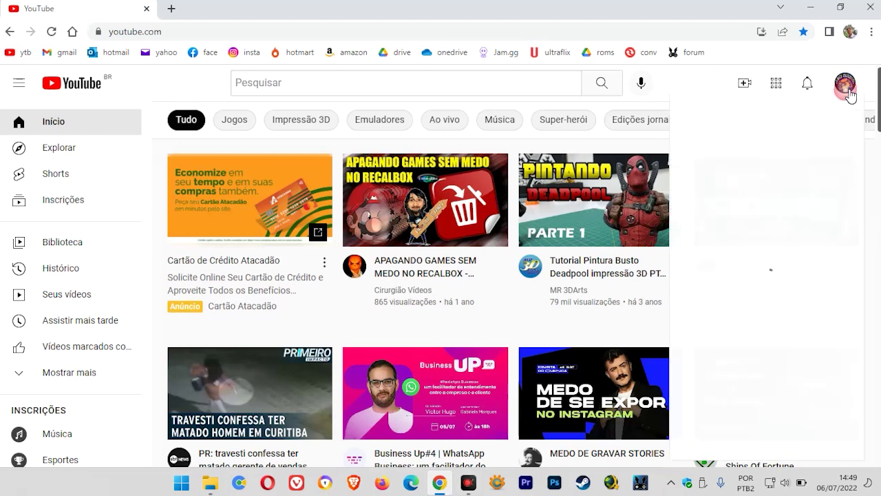
left_click(847, 89)
left_click(694, 146)
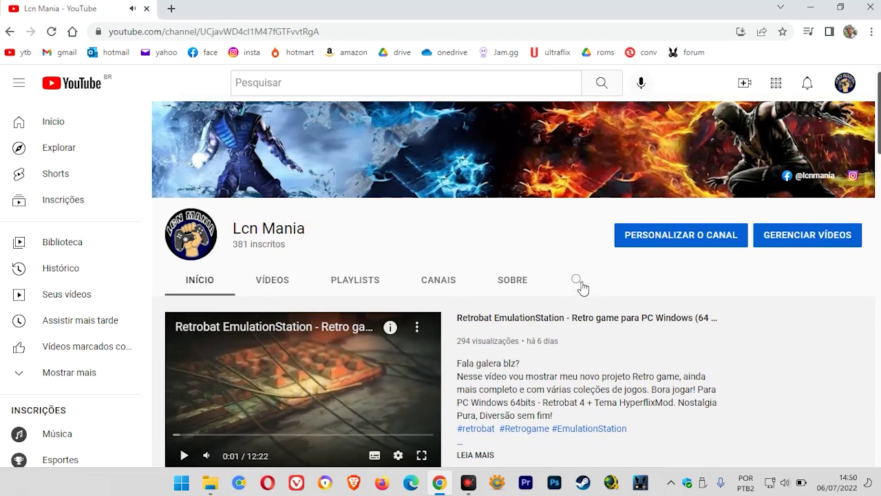
left_click(578, 280)
type("hyperflix")
key("Return")
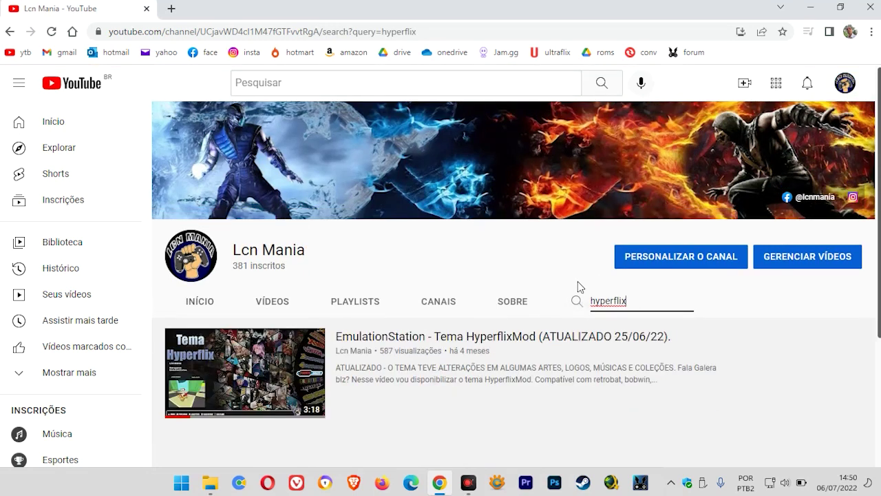
Open the video "EmulationStation - Tema HyperflixMod (ATUALIZADO 25/06/22)", pause it and expand its description to the download link
mouse_move(502, 343)
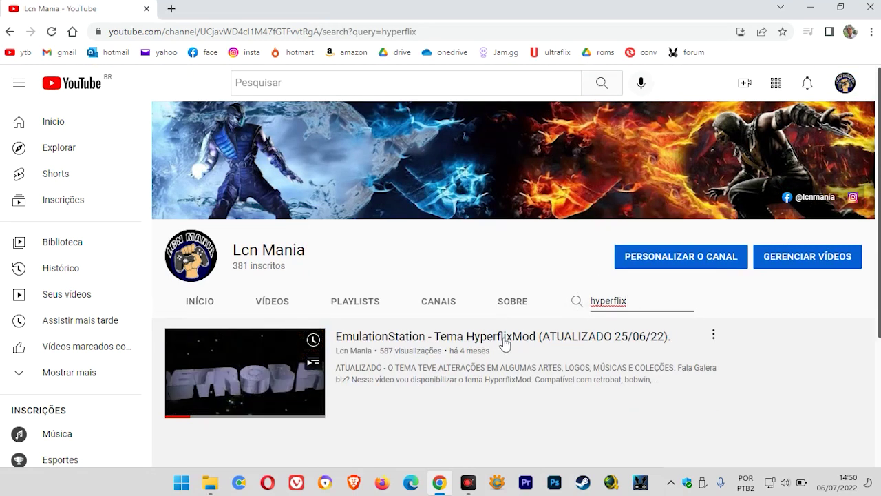
left_click(458, 342)
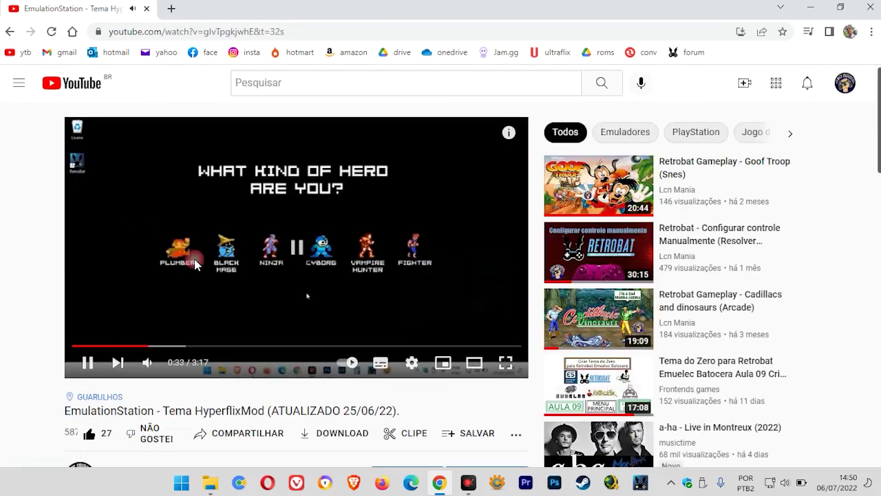
key("space")
scroll(1, 230, "down", 3)
left_click(137, 361)
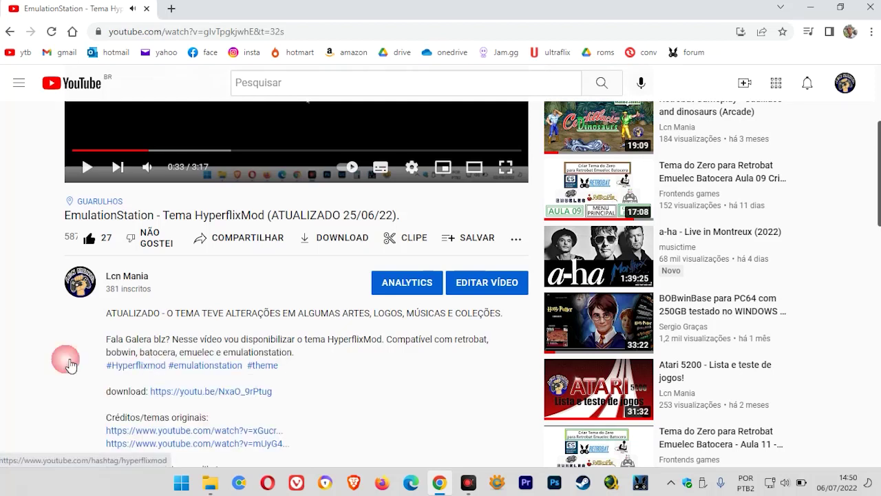
scroll(2, 311, "down", 1)
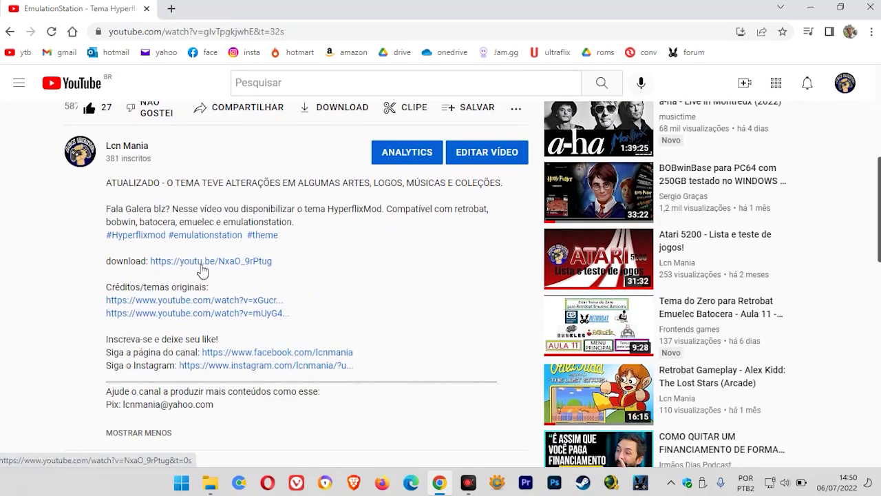
Follow the description's download link, pause the linked video, check its description for the Google Drive link and close the browser
left_click(203, 262)
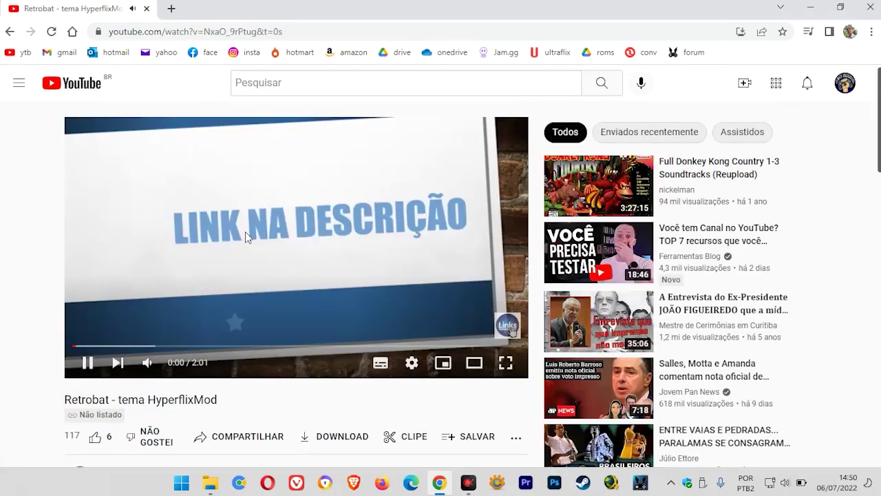
left_click(245, 232)
scroll(2, 228, "down", 3)
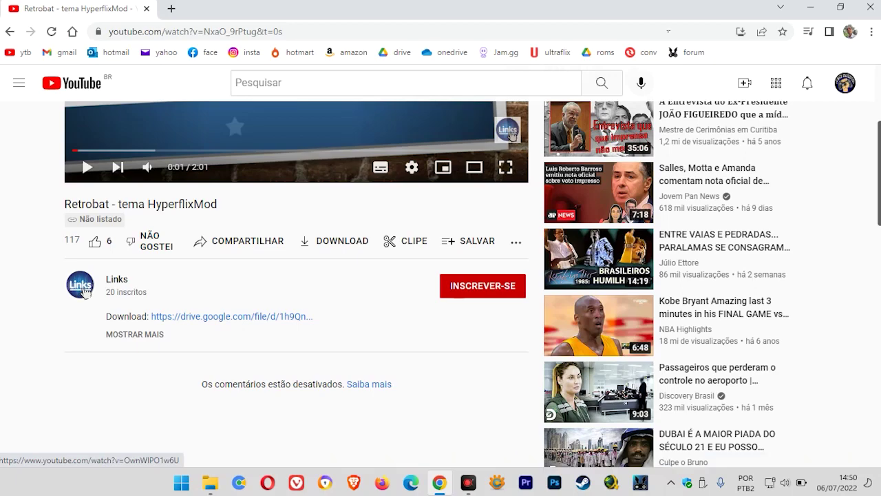
left_click(872, 6)
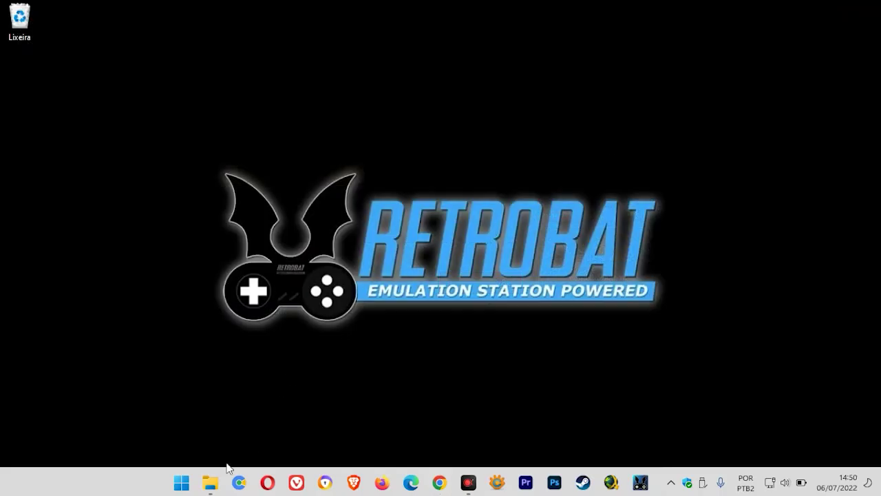
Switch to File Explorer and browse from Retrobat4Base through Retrobat, emulationstation and .emulationstation to the themes folder holding HyperflixMod
left_click(210, 485)
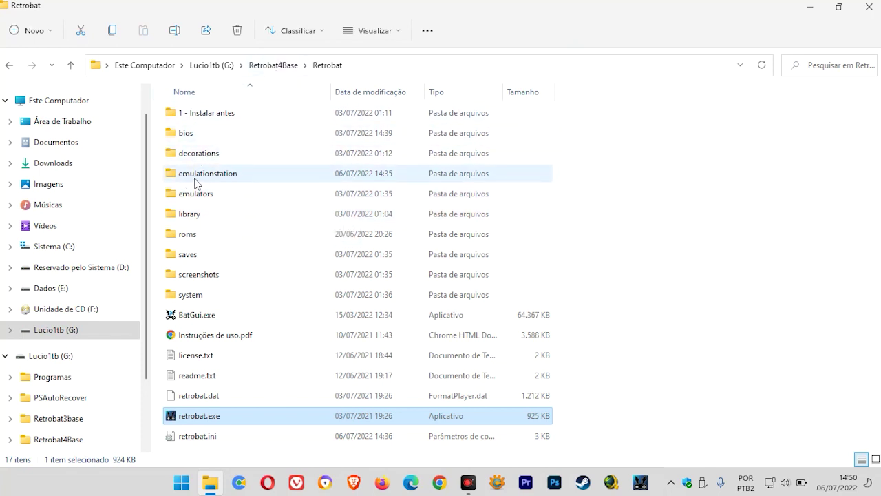
left_click(285, 67)
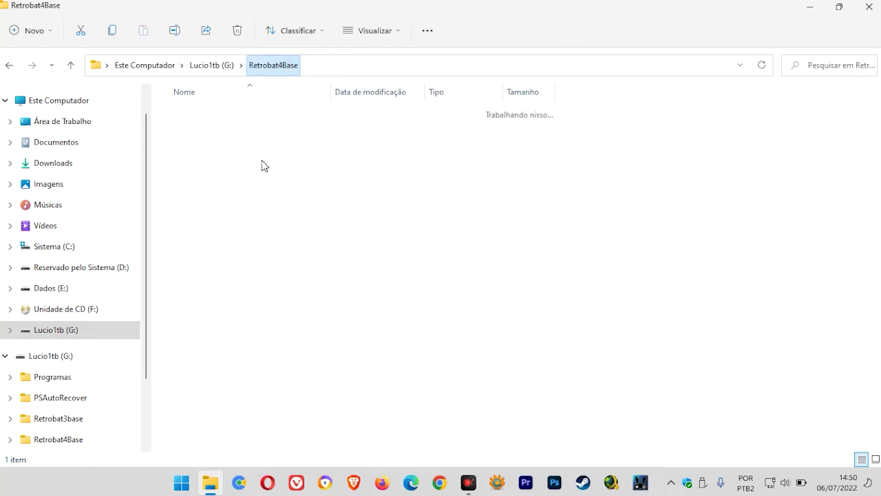
double_click(192, 114)
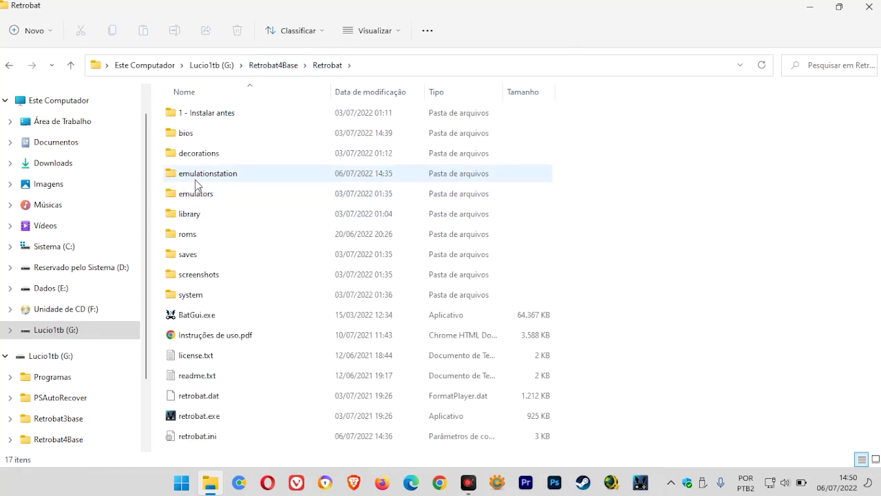
double_click(204, 176)
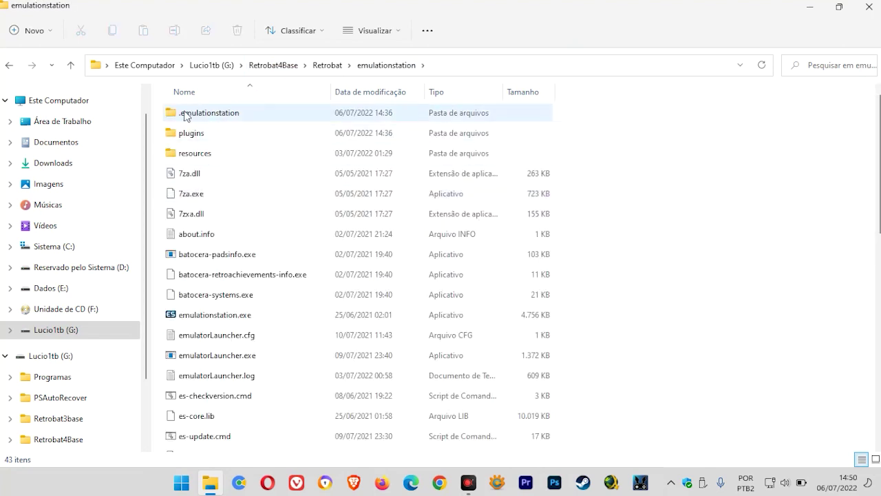
double_click(197, 117)
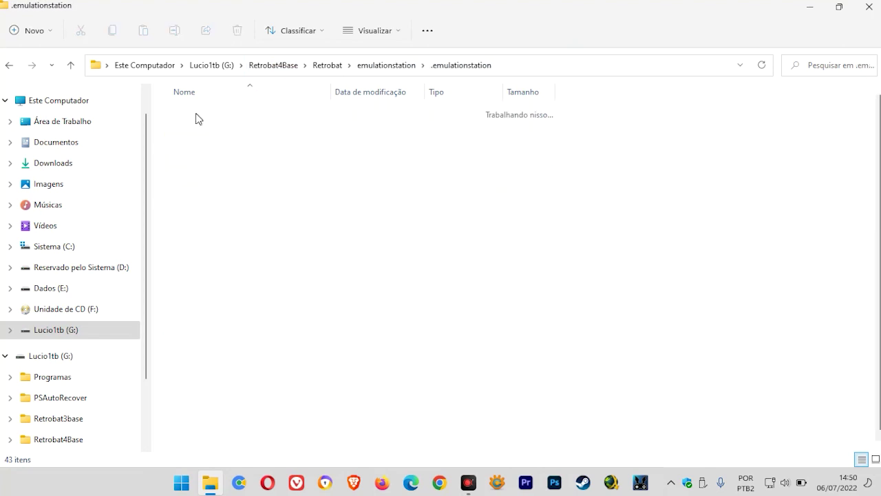
double_click(192, 215)
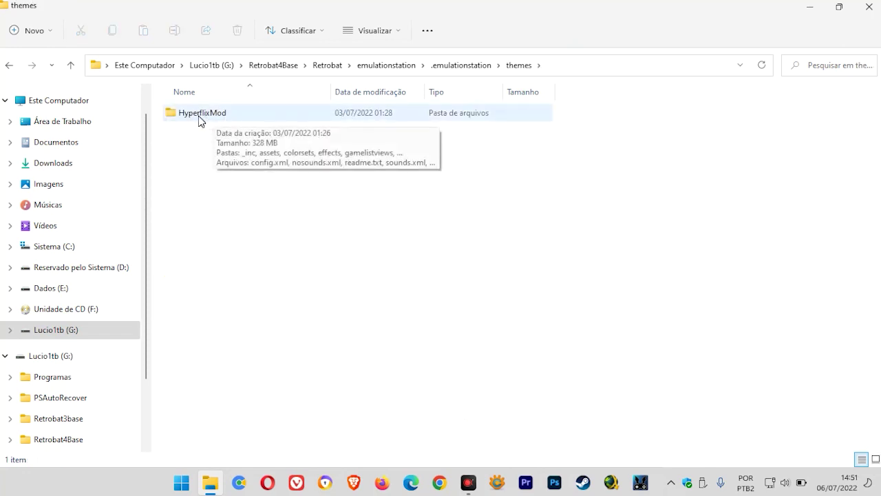
Return to the Retrobat folder and launch retrobat.exe
left_click(326, 66)
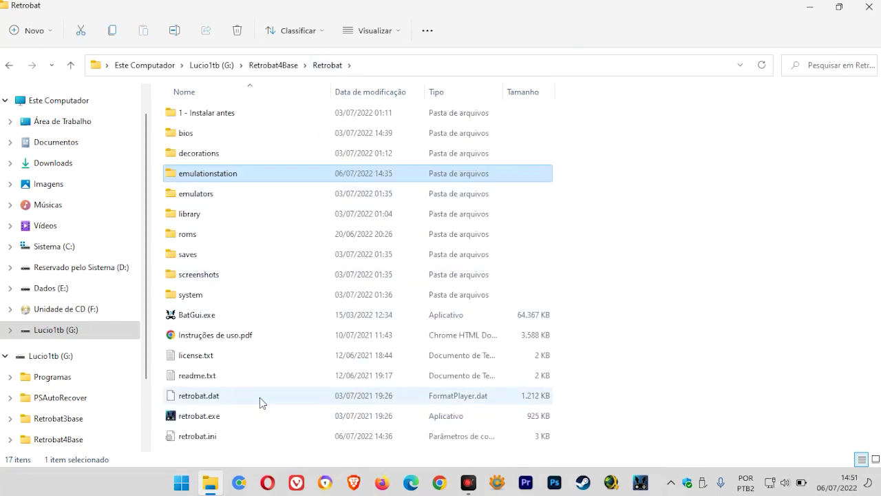
left_click(193, 420)
key("Return")
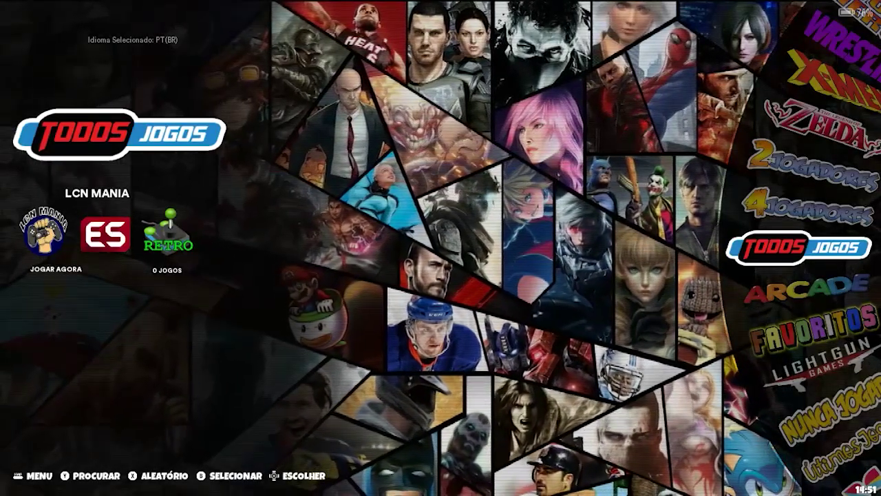
Open the interface options from the main menu and select HYPERFLIXMOD as the theme
key("Escape")
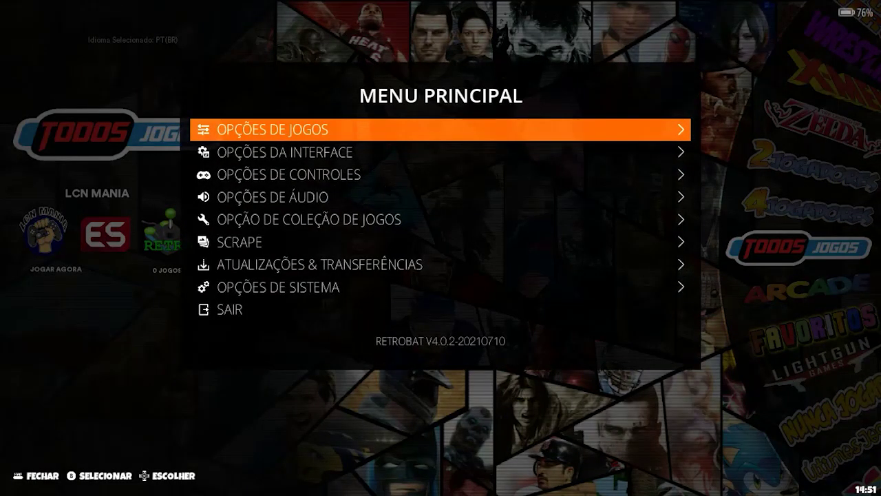
key("Down")
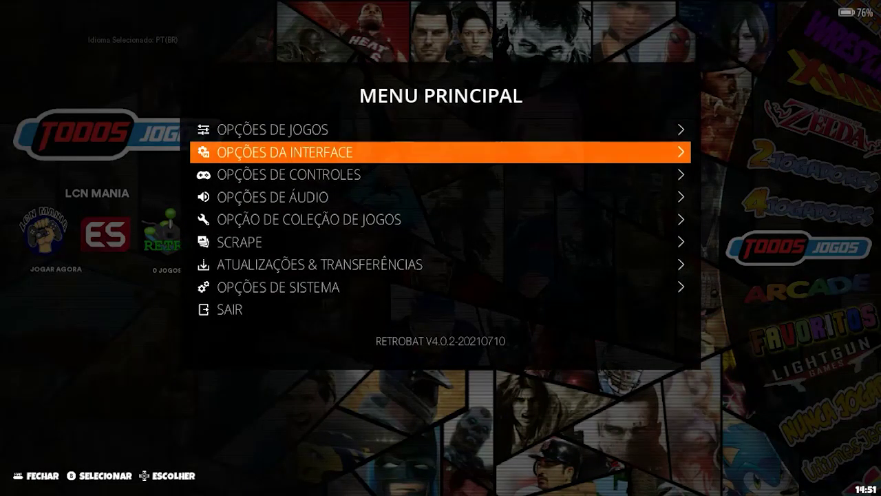
key("Return")
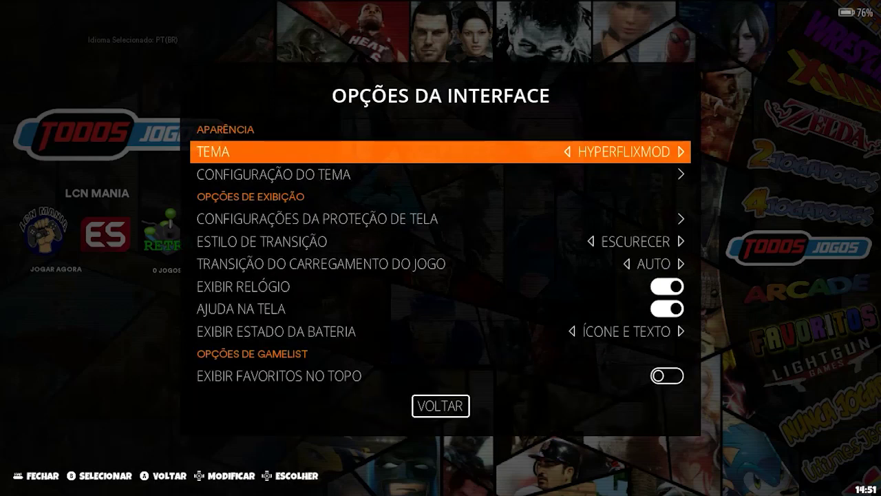
key("Return")
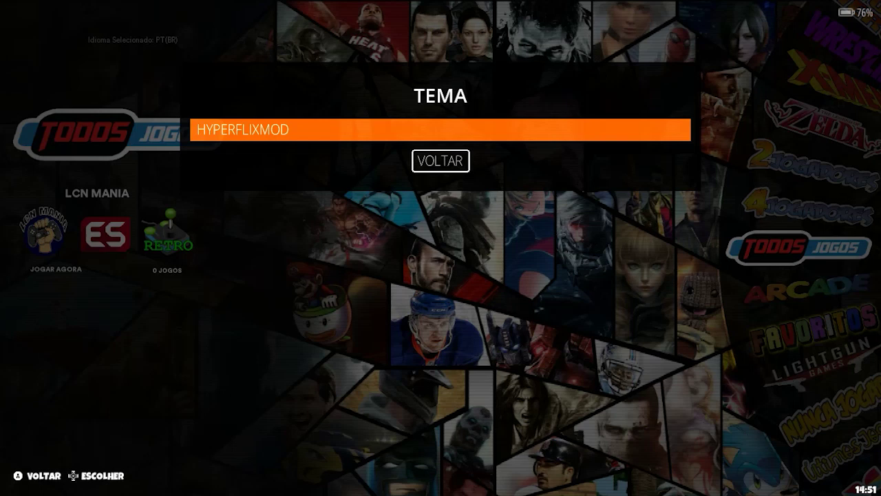
key("Return")
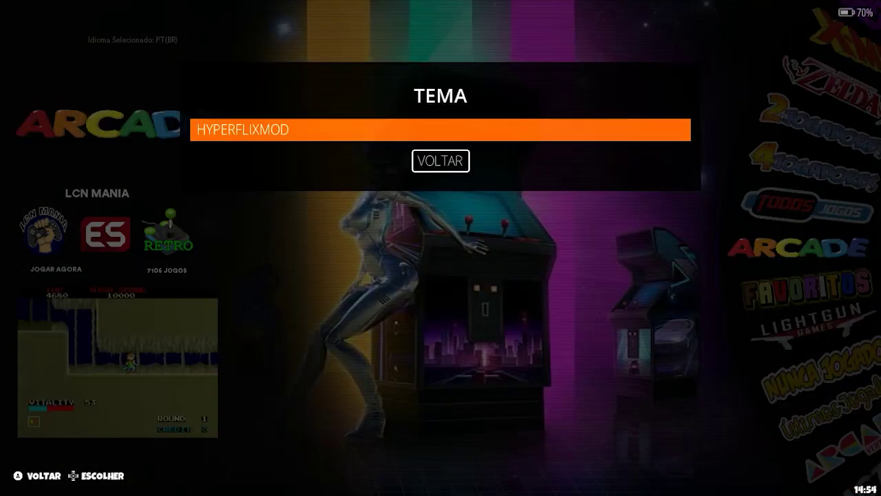
key("Return")
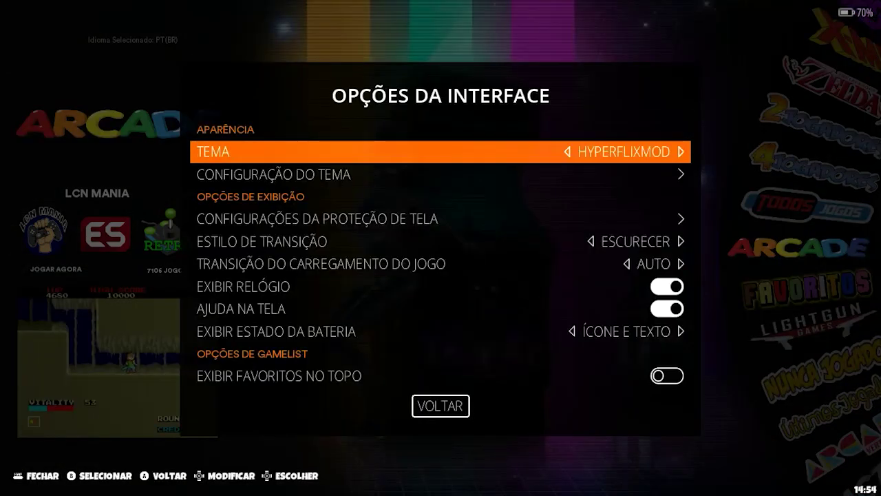
Review the theme configuration and the game list view modes, then return to the system carousel without changing anything
key("Down")
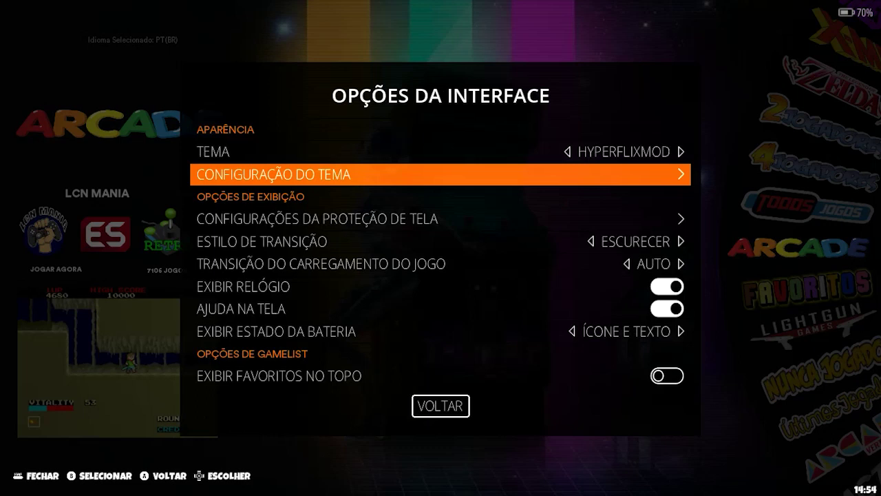
key("Return")
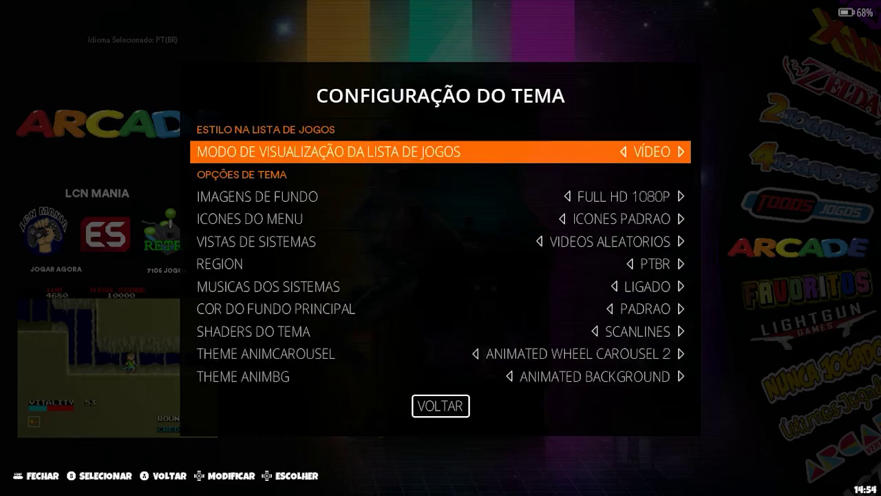
key("Return")
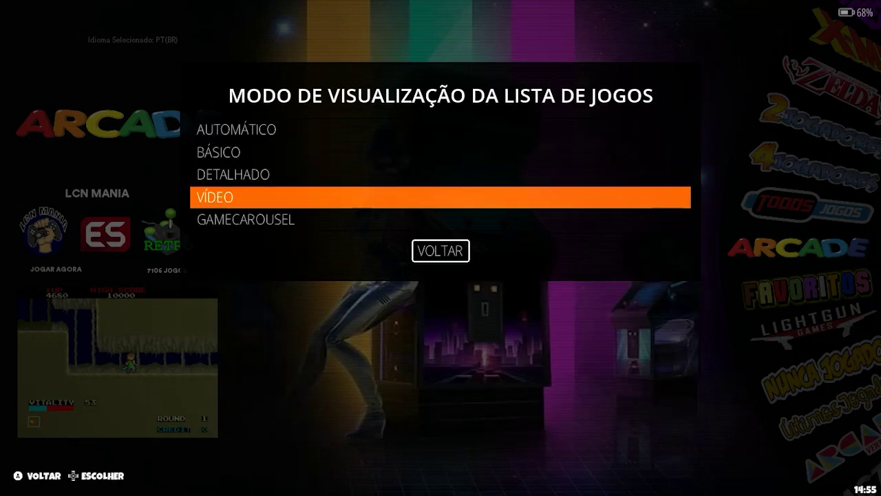
key("Escape")
key("Escape")
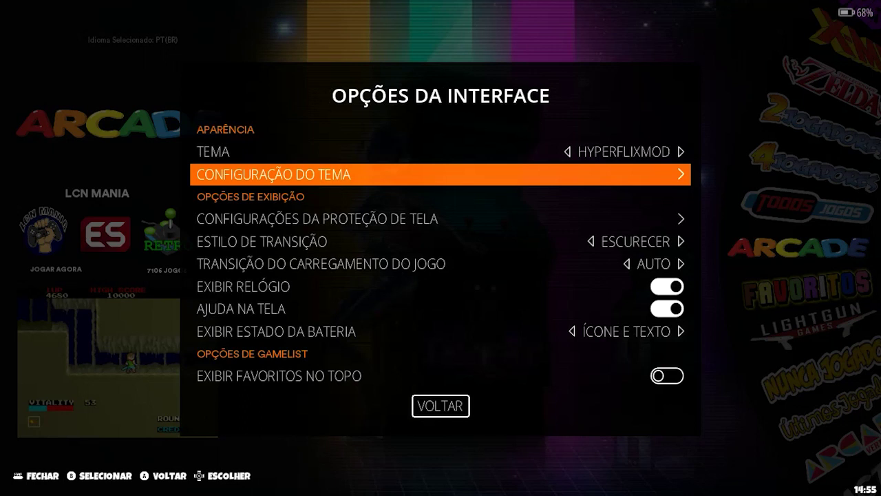
key("Escape")
key("Escape")
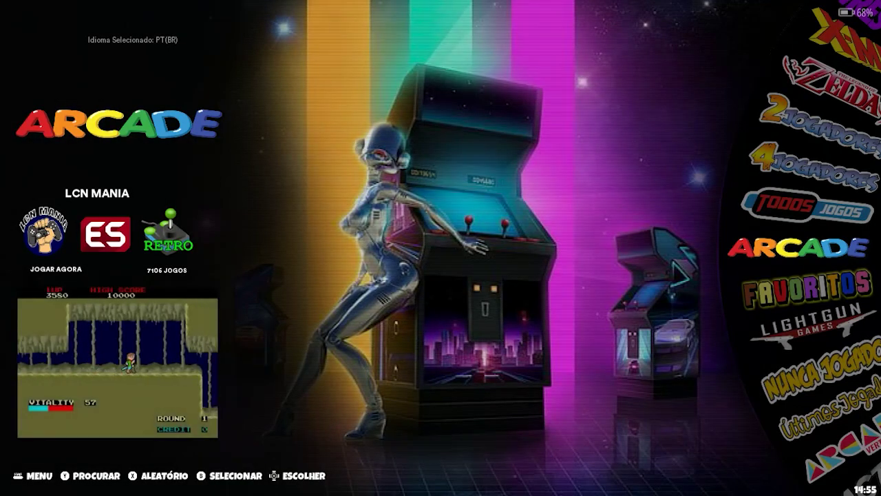
Open the Arcade game list, browse down to 1942 [fbneo] to preview its video and details, and return to the system carousel
key("Return")
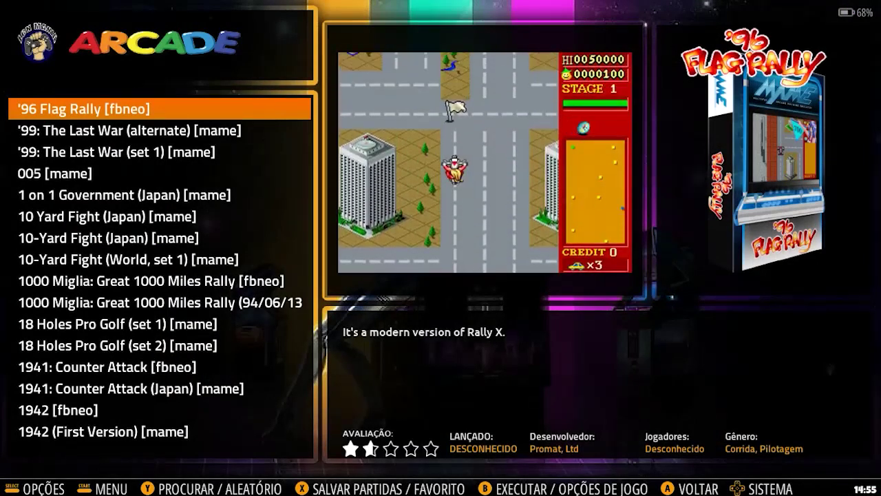
key("Down")
key("Down")
key("Down")
key("Down")
key("Down")
key("Down")
key("Down")
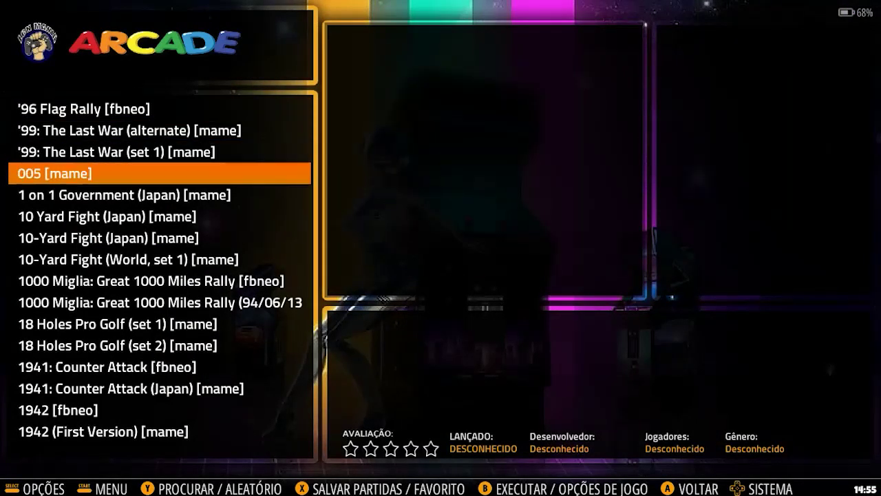
key("Down")
key("Down")
key("Down")
key("Down")
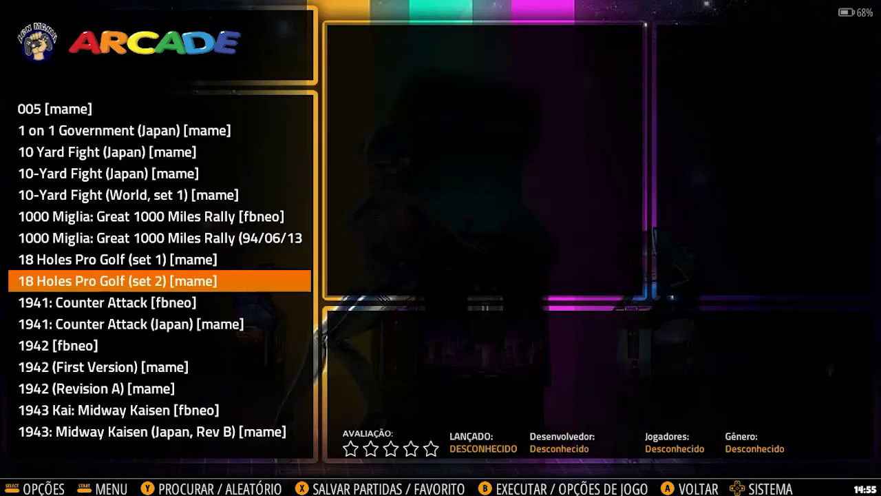
key("Down")
key("Down")
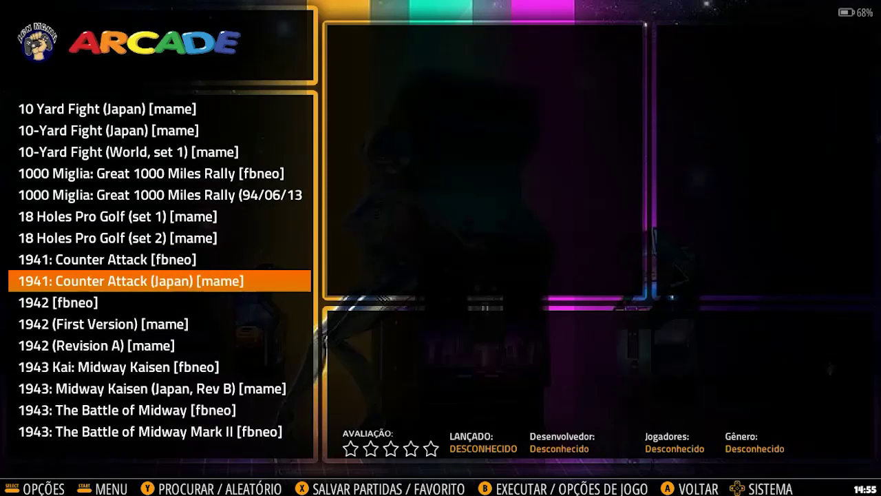
key("Down")
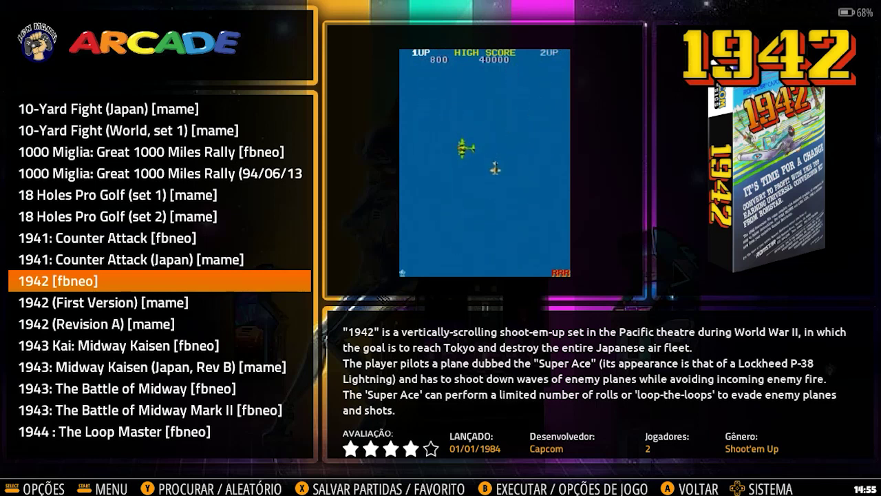
key("BackSpace")
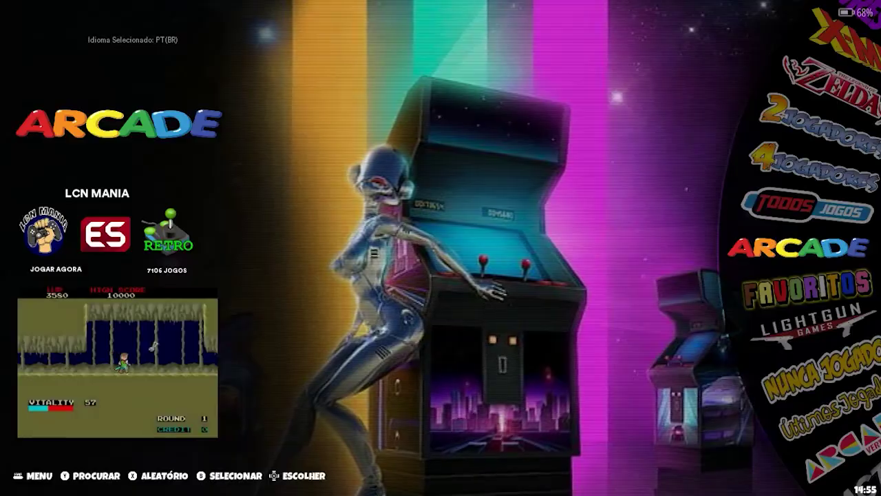
Open the game list view mode choices in the theme configuration of the interface options
key("Escape")
key("Down")
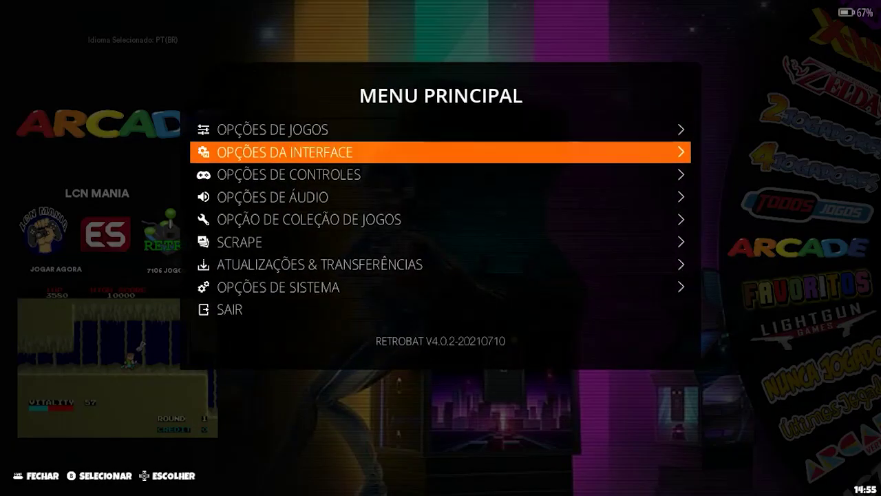
key("Return")
key("Down")
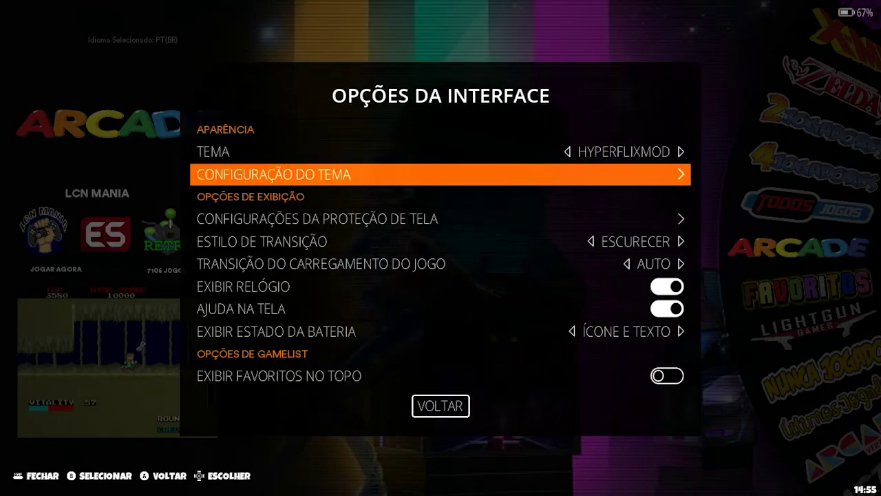
key("Return")
key("Return")
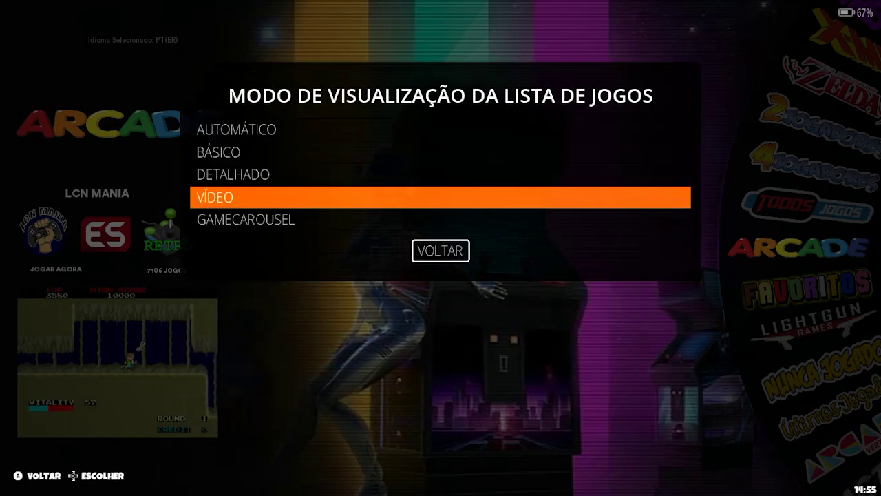
Set the game list view mode to AUTOMÁTICO and return to the system carousel
key("Up")
key("Up")
key("Up")
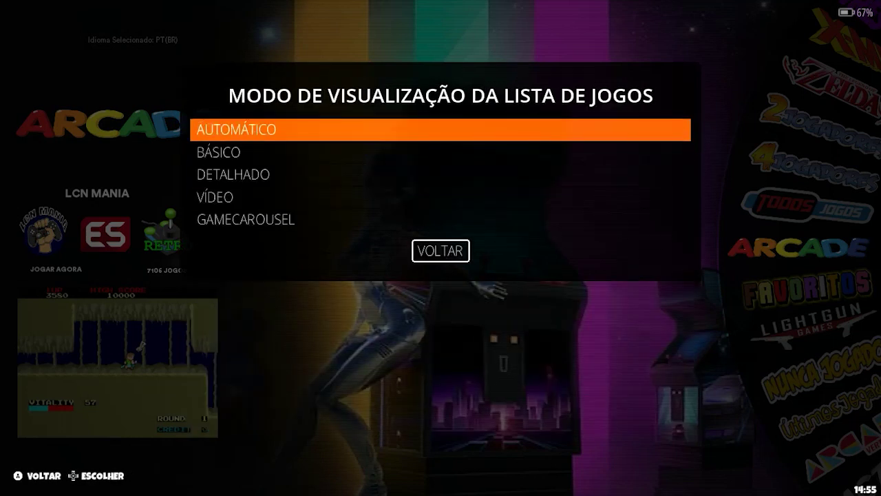
key("Down")
key("Down")
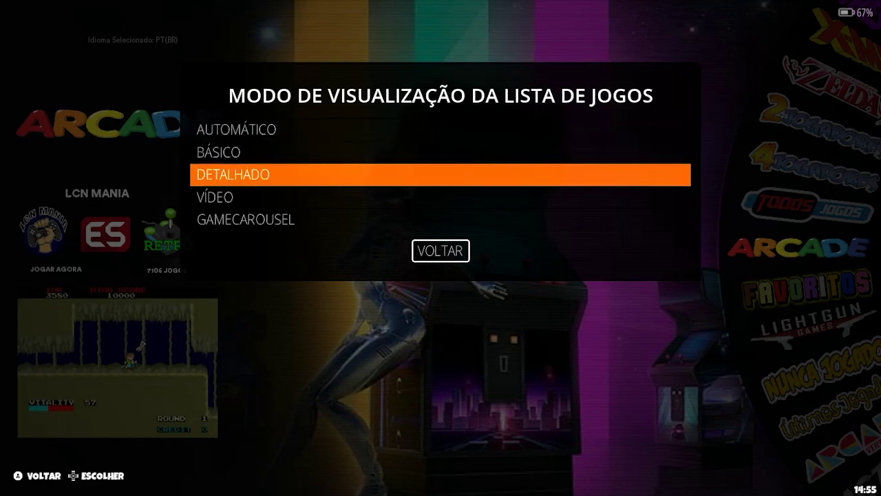
key("Up")
key("Up")
key("Return")
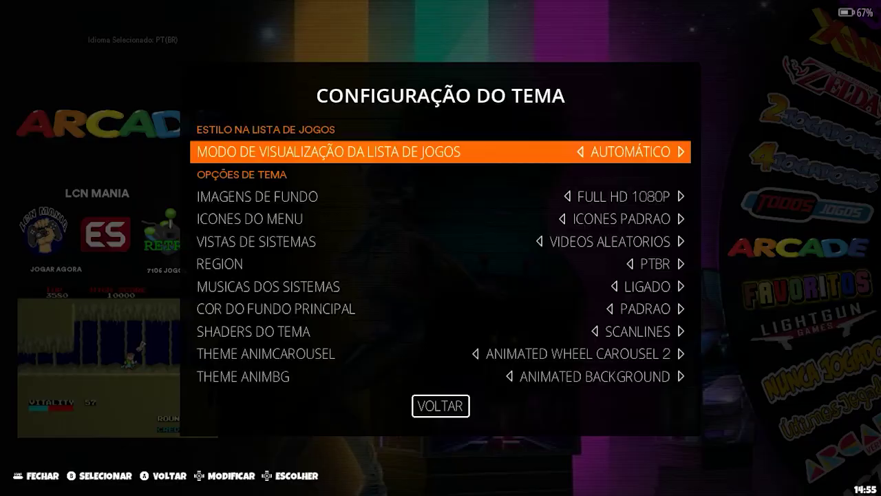
key("Escape")
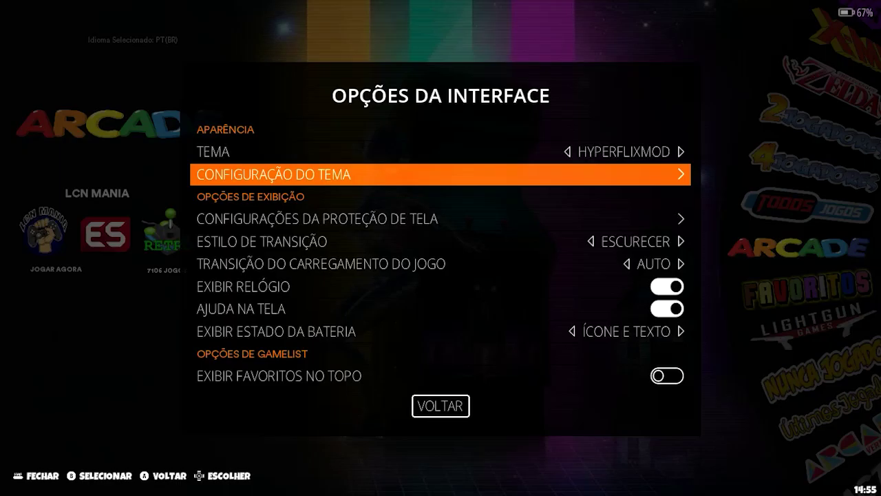
key("Escape")
key("Escape")
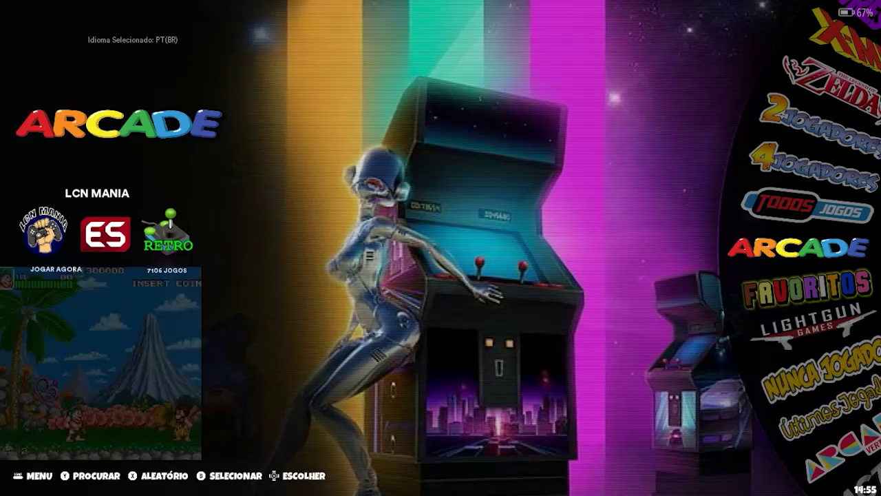
View the Arcade game list in the chosen mode, return to the carousel and open the Favoritos game list
key("Return")
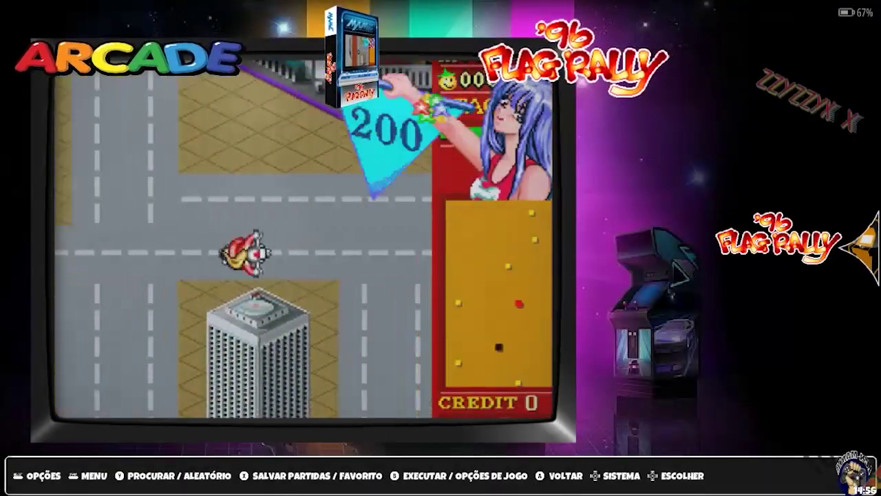
key("Escape")
key("Down")
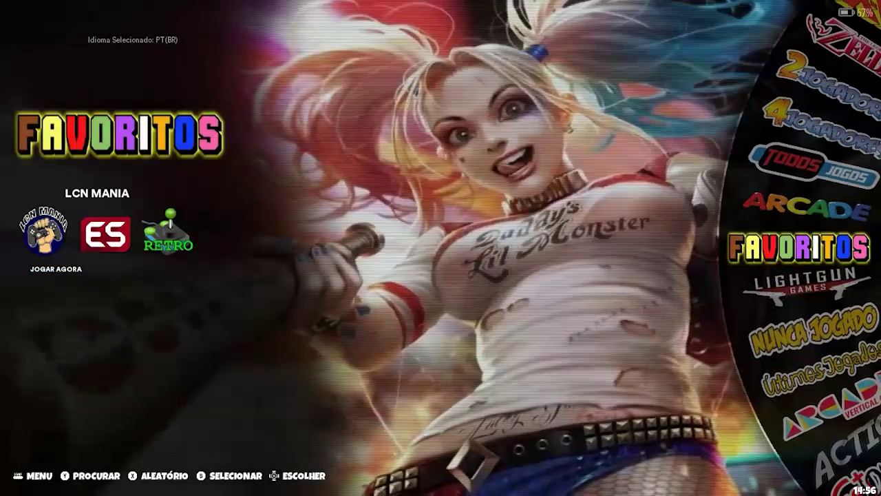
key("Return")
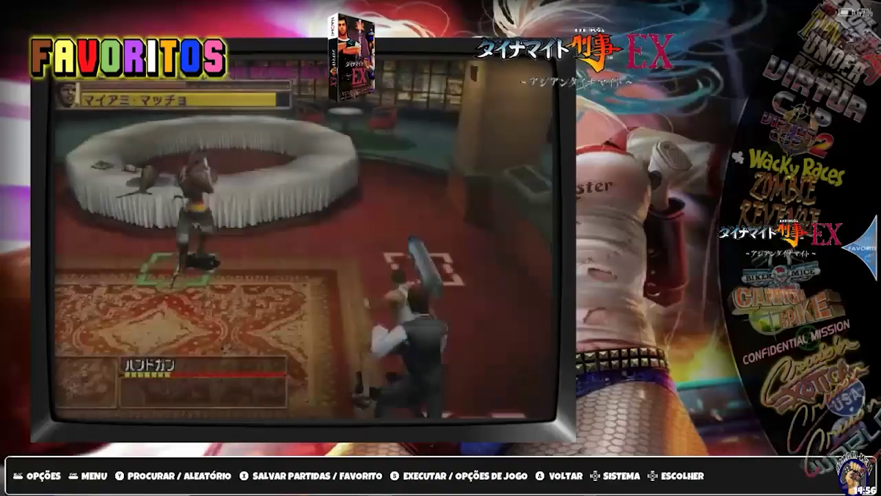
Browse down the Favoritos list past Ikaruga to preview the games' videos and box art, and return to the system carousel
key("Down")
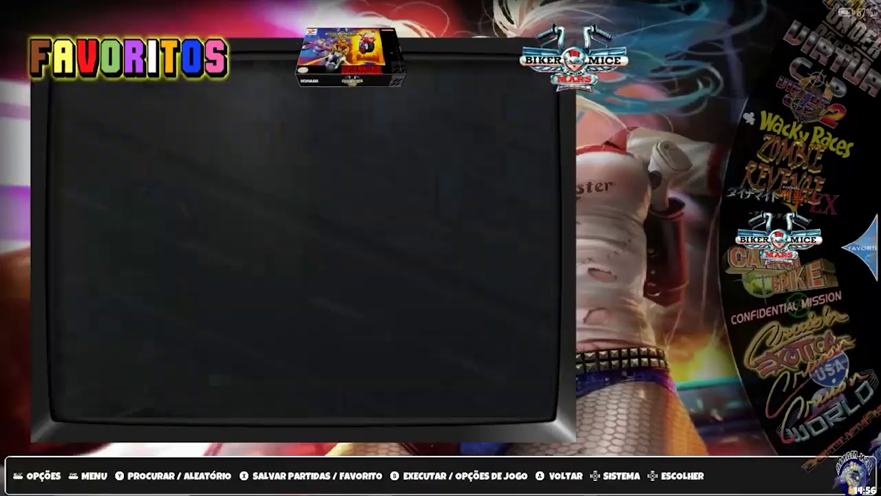
key("Down")
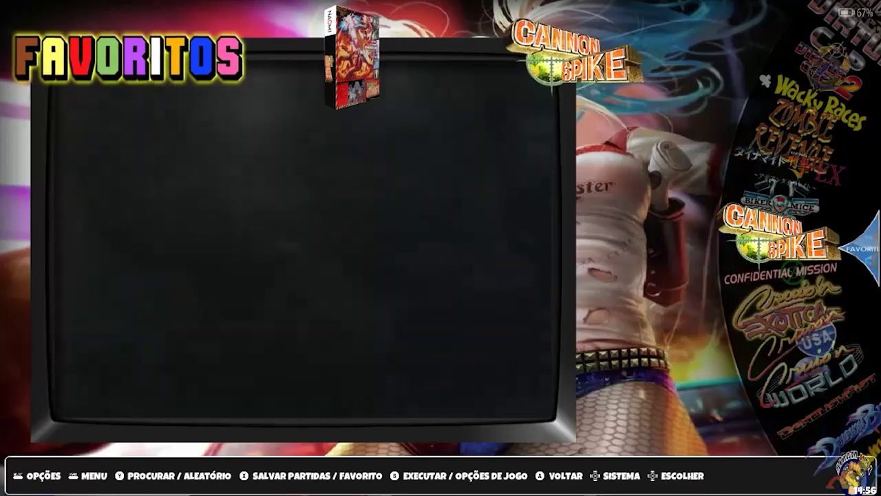
key("Down")
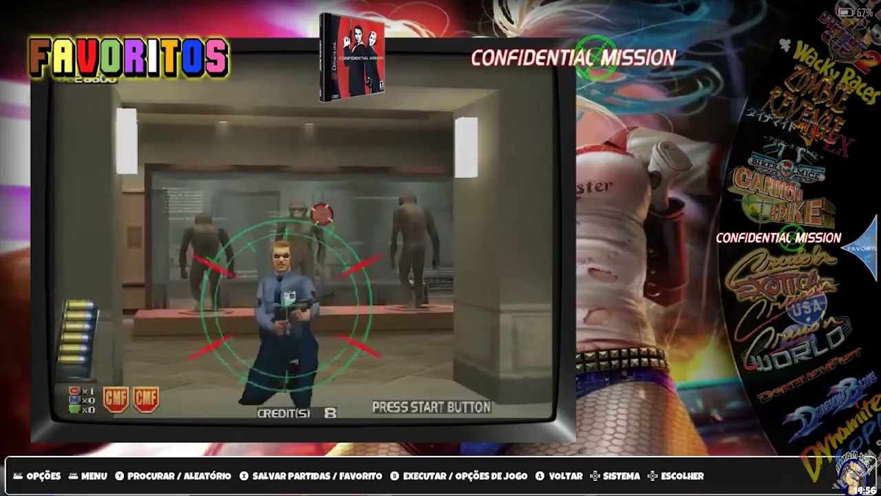
key("Down")
key("Down")
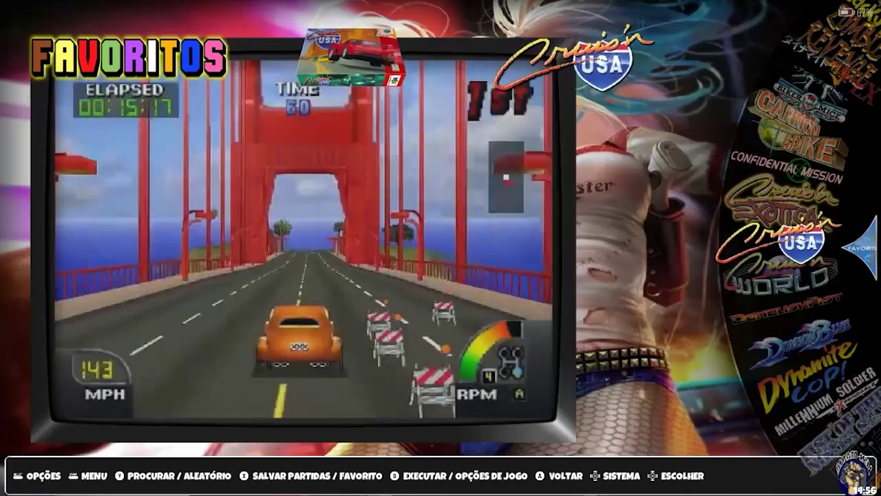
key("Down")
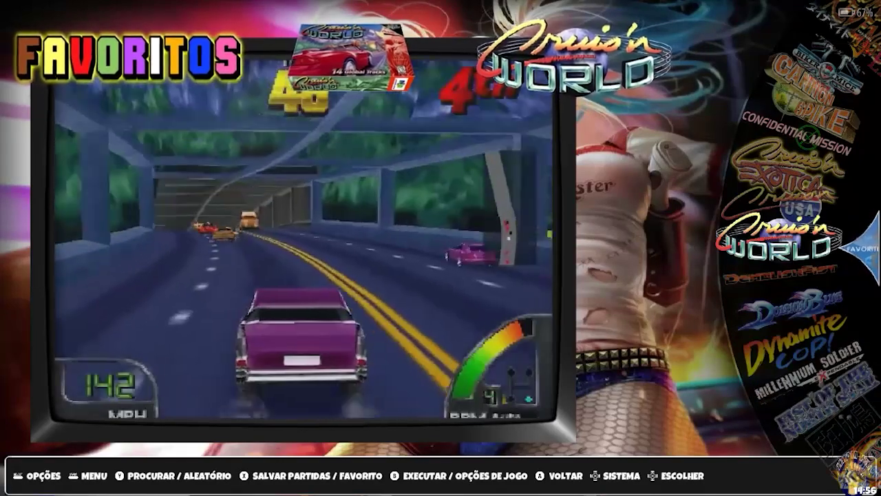
key("Down")
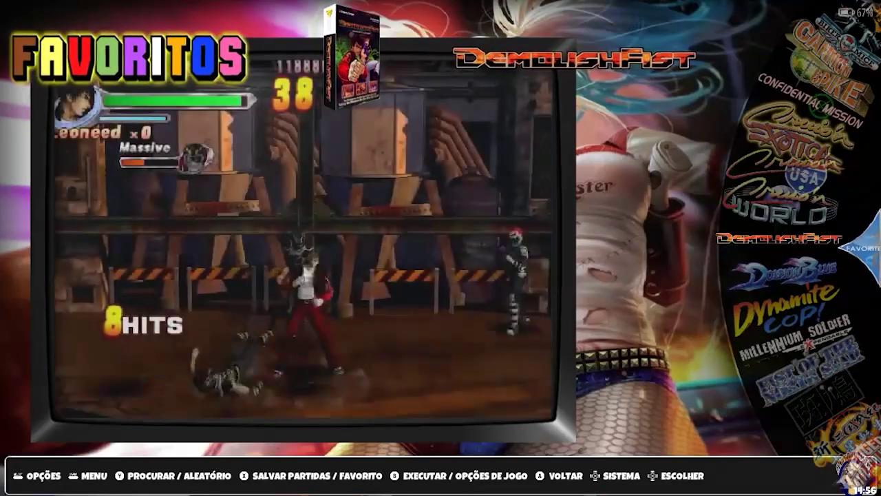
key("Down")
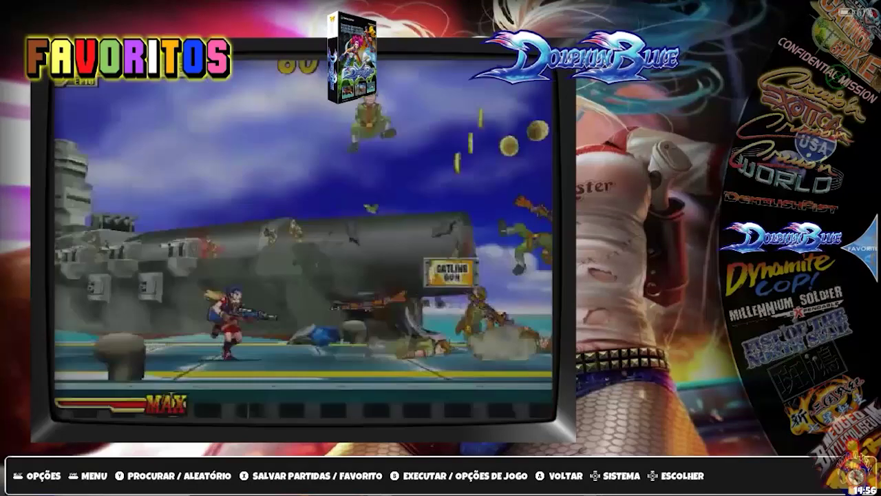
key("Down")
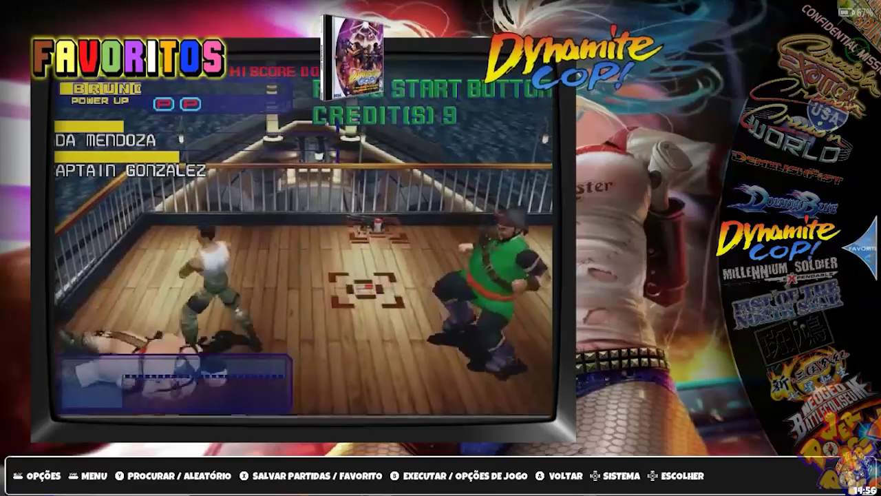
key("Down")
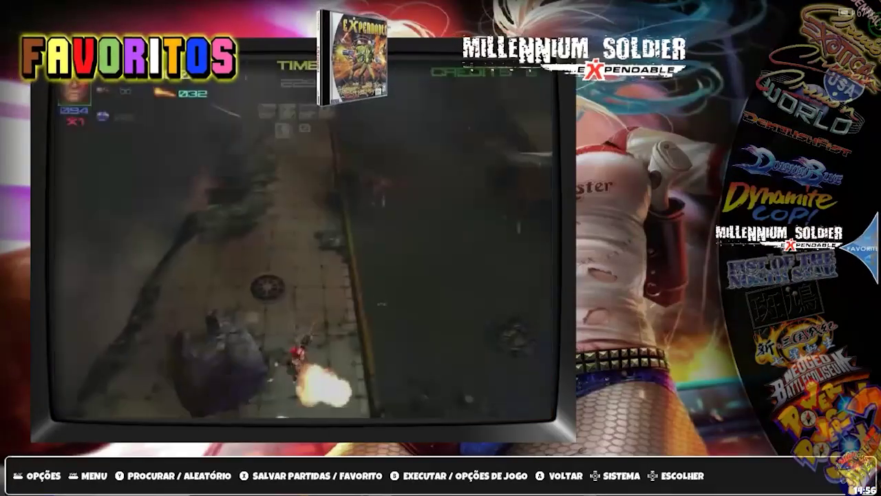
key("Down")
key("Down")
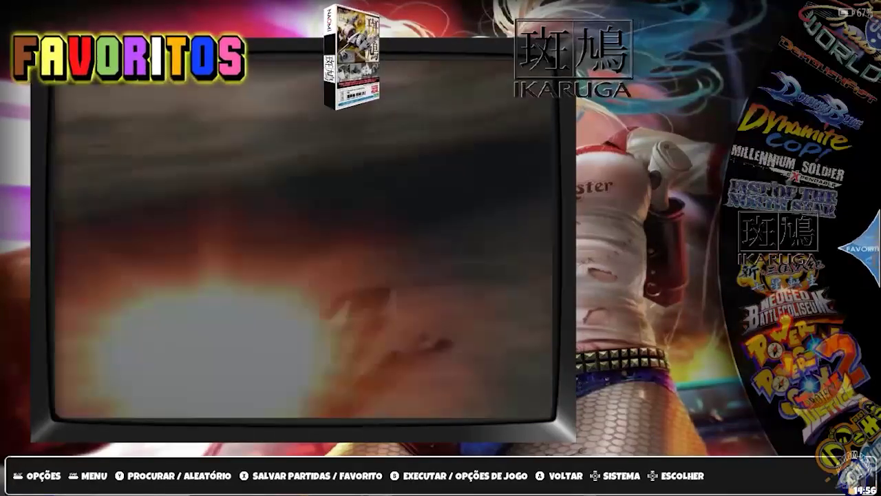
key("Down")
key("Return")
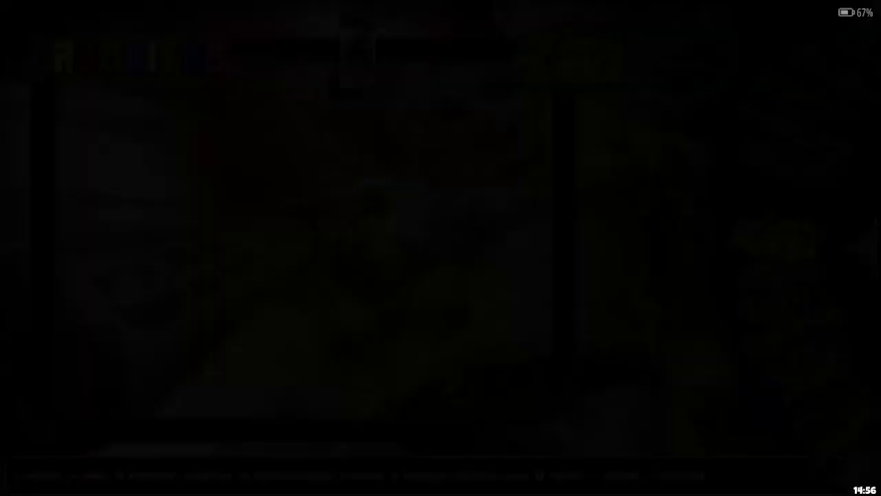
Set the game list view mode to VÍDEO in the theme configuration of the interface options
key("Escape")
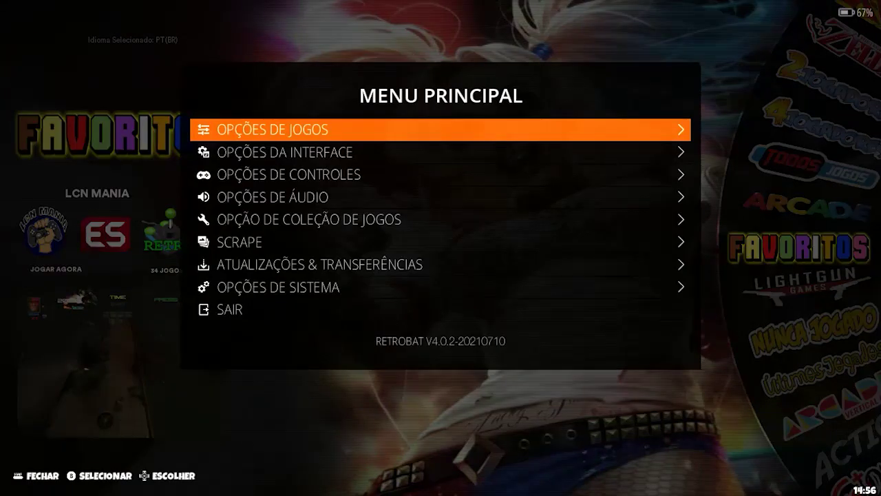
key("Down")
key("Return")
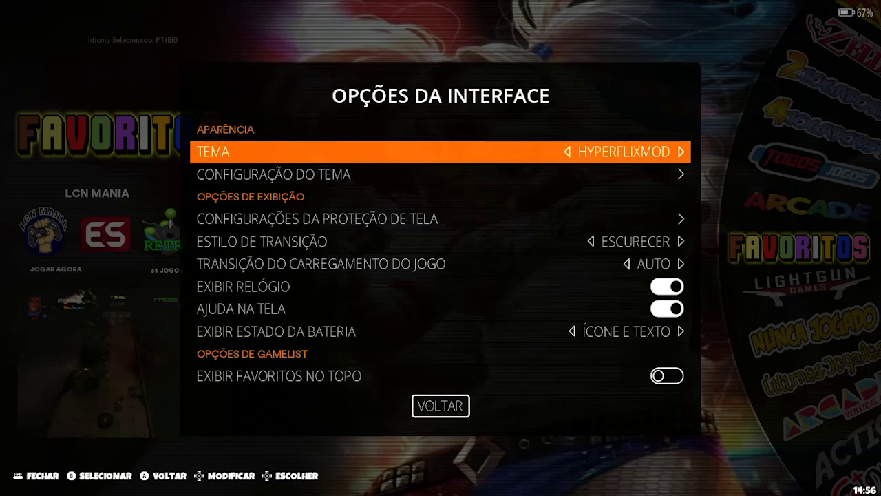
key("Down")
key("Return")
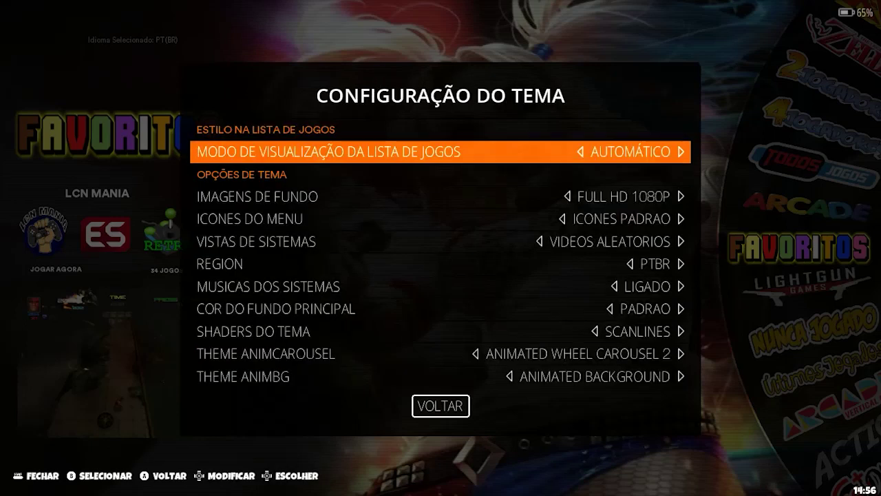
key("Return")
key("Down")
key("Down")
key("Down")
key("Return")
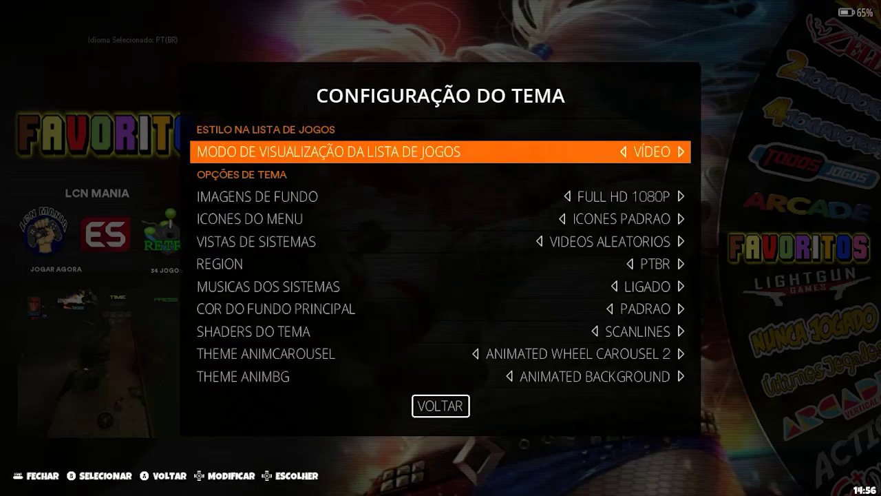
Review the remaining theme configuration options down to the COINOPS game list view settings, and return to the interface options
key("Down")
key("Down")
key("Down")
key("Down")
key("Down")
key("Down")
key("Down")
key("Down")
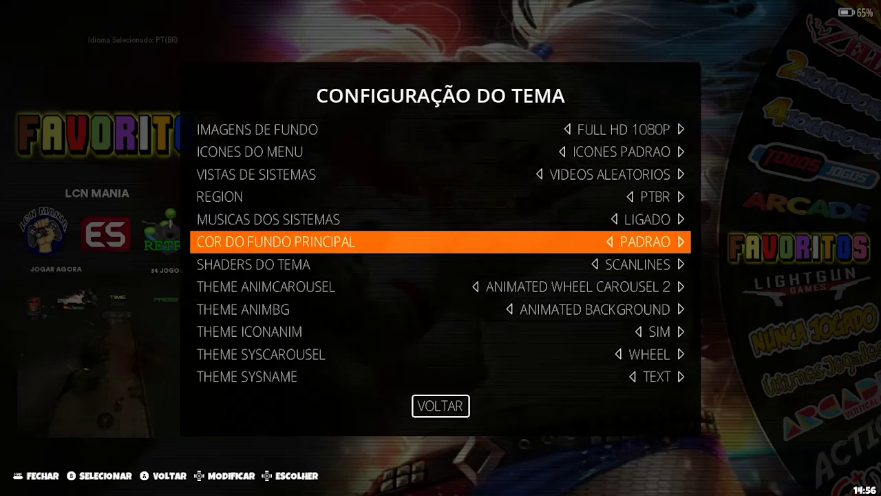
key("Down")
key("Down")
key("Down")
key("Down")
key("Down")
key("Down")
key("Down")
key("Down")
key("Down")
key("Down")
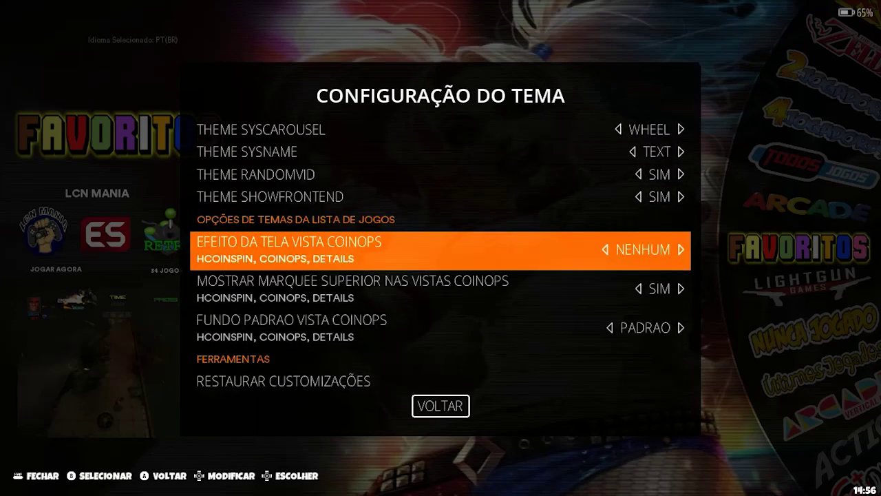
key("Return")
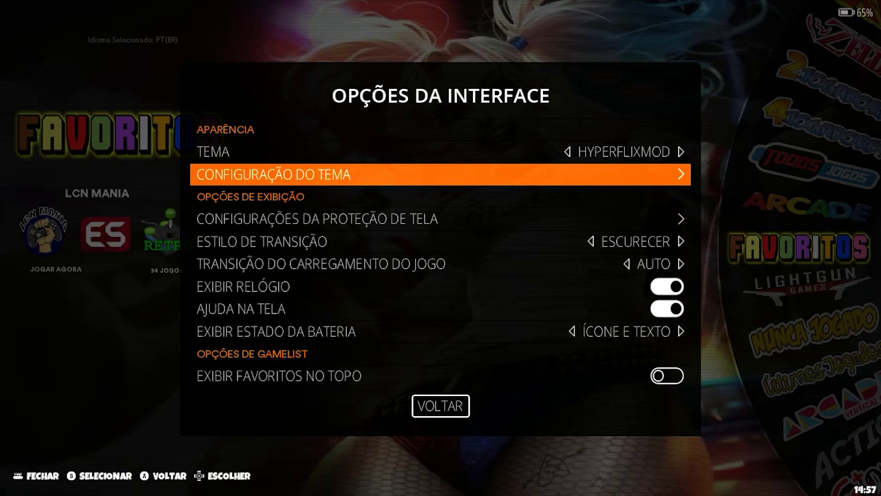
Examine the display and gamelist settings in the interface options, and return to the main menu without changing anything
key("Down")
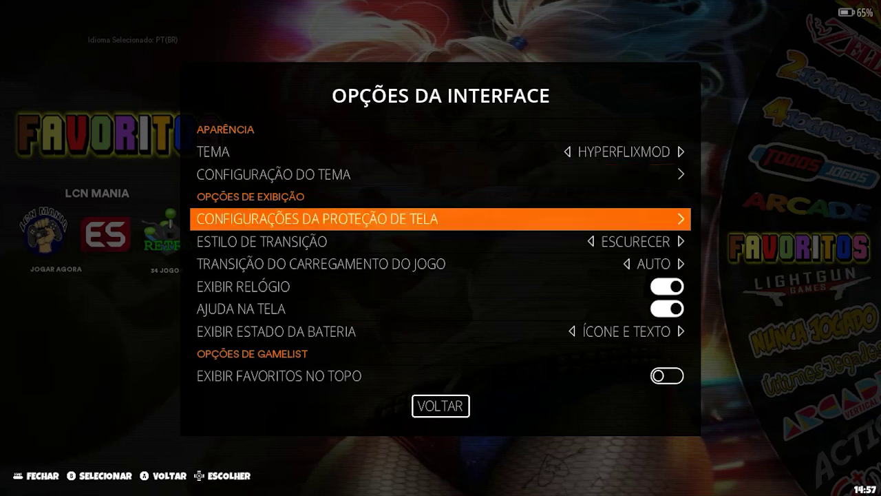
key("Down")
key("Down")
key("Down")
key("Down")
key("Down")
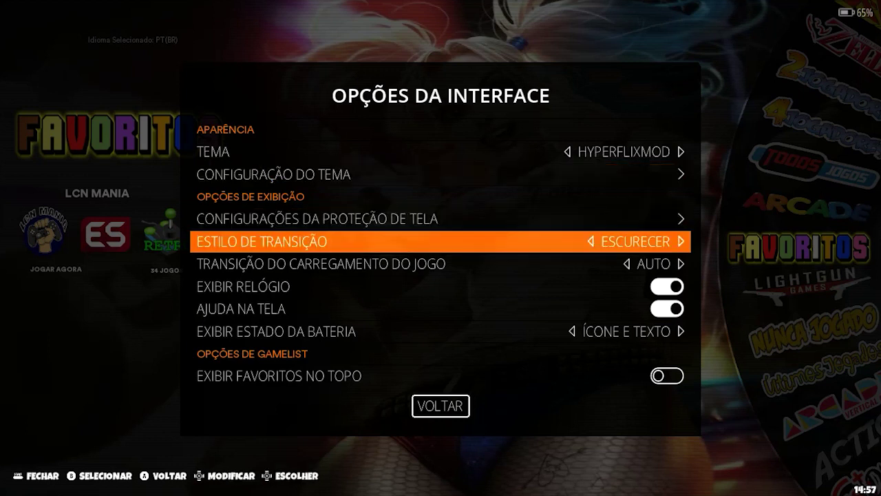
key("Down")
key("Down")
key("Down")
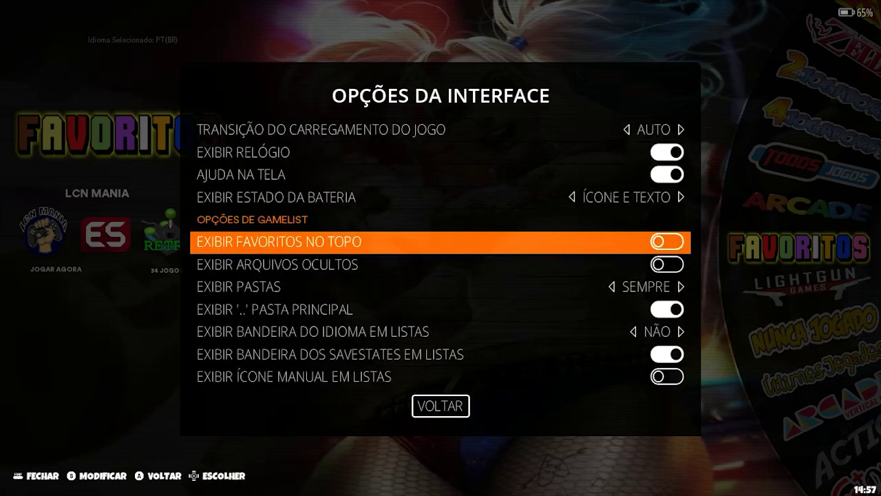
key("Down")
key("Down")
key("Down")
key("Down")
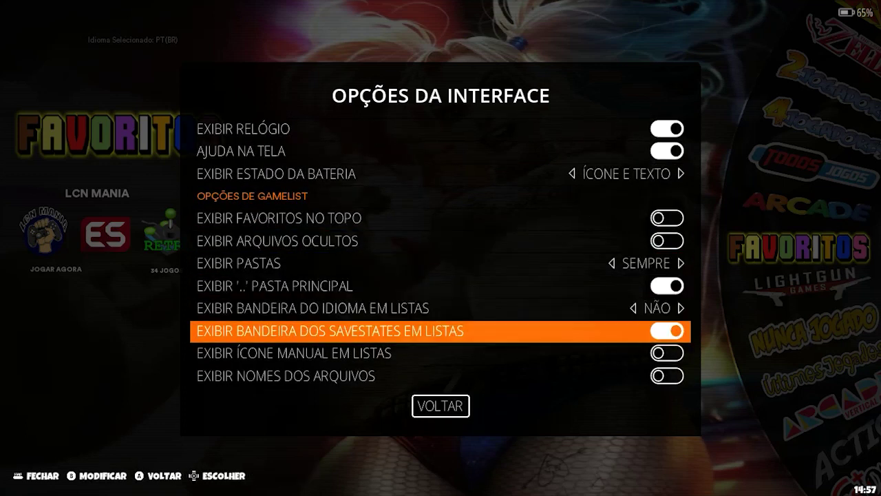
key("Up")
key("Up")
key("Up")
key("Up")
key("Up")
key("Down")
key("Down")
key("Down")
key("Down")
key("Up")
key("Up")
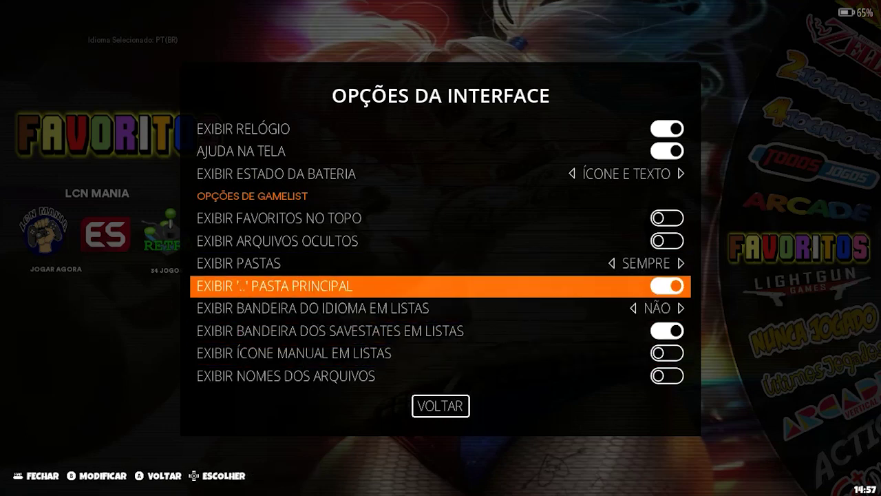
key("Up")
key("Up")
key("Escape")
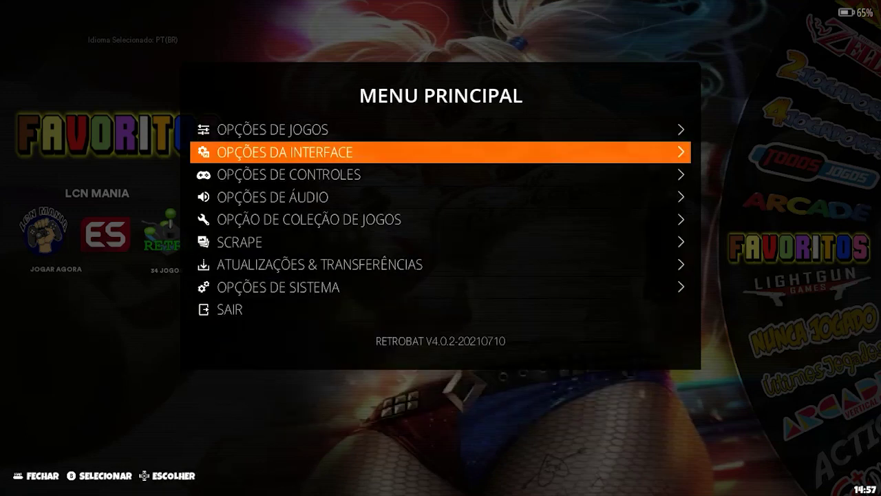
Review the audio options from the system volume down to ATIVAR ÁUDIO DO VÍDEO, and return to the main menu without changing anything
key("Down")
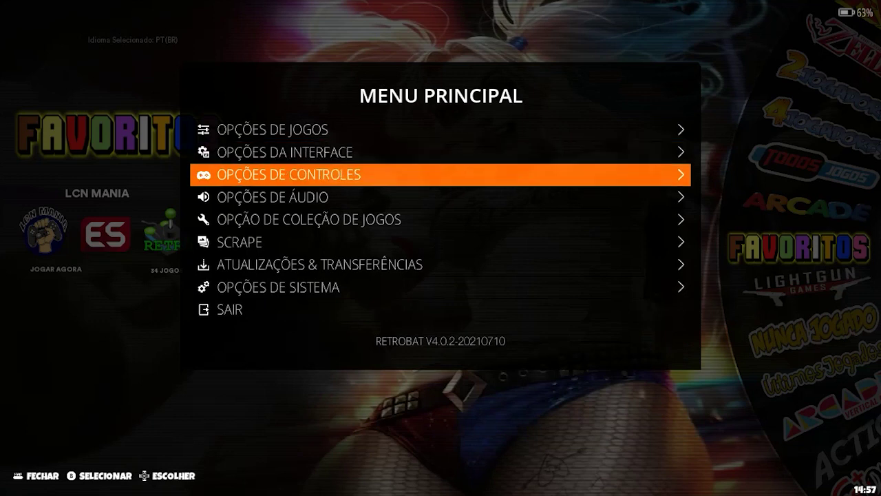
key("Down")
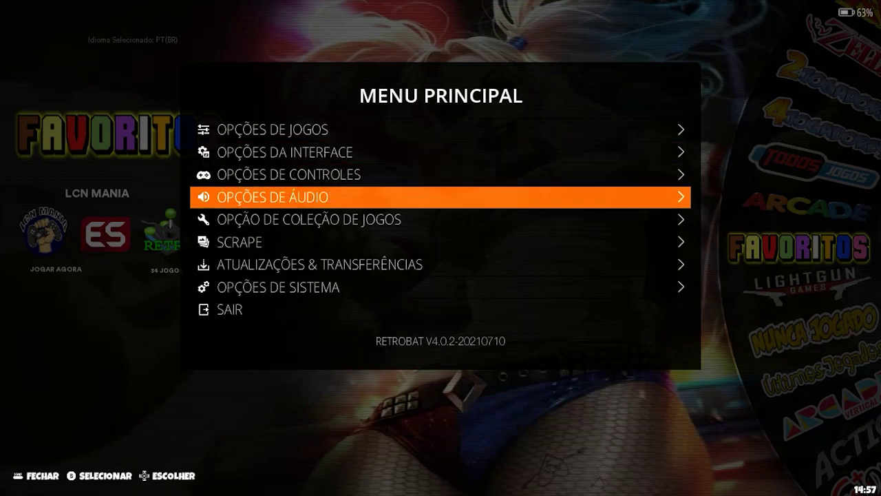
key("Return")
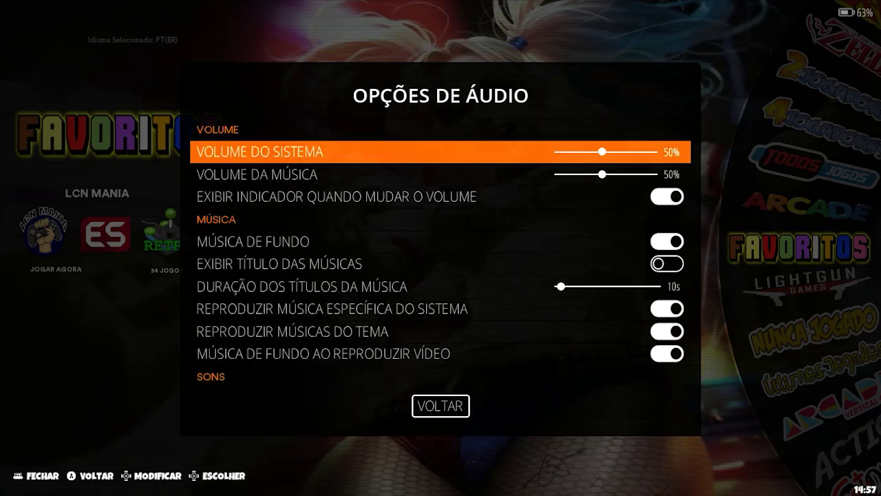
key("Down")
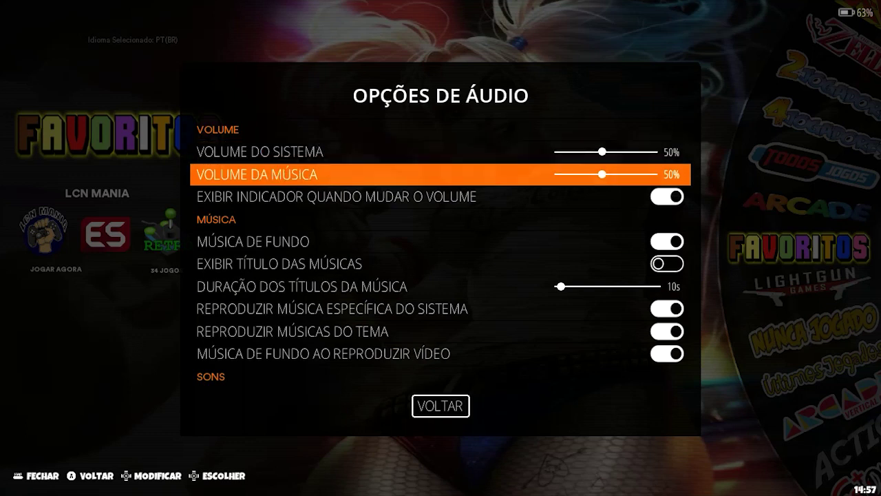
key("Down")
key("Down")
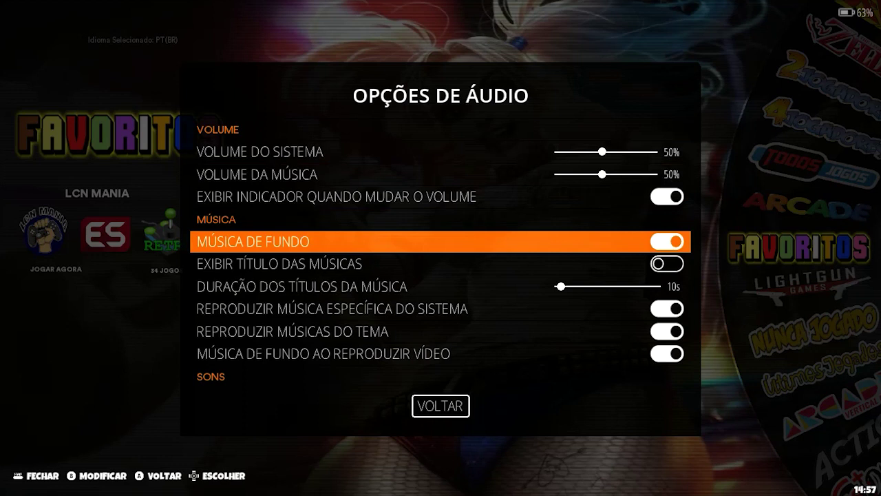
key("Down")
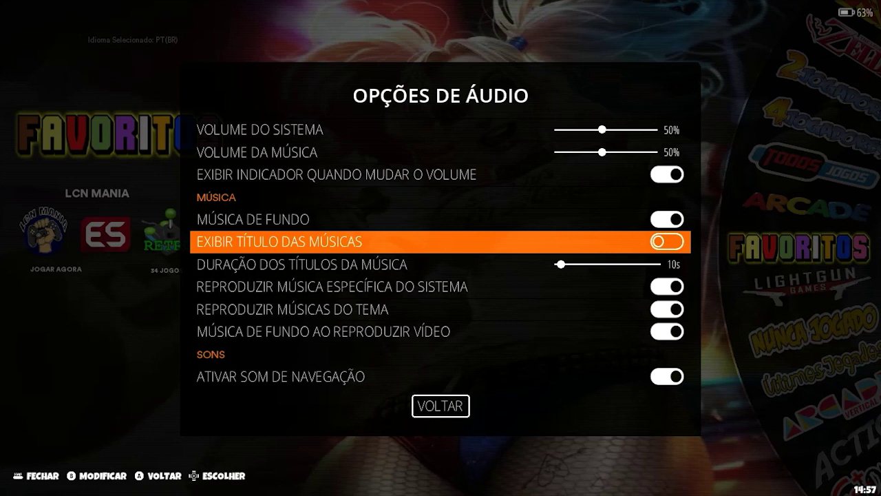
key("Down")
key("Down")
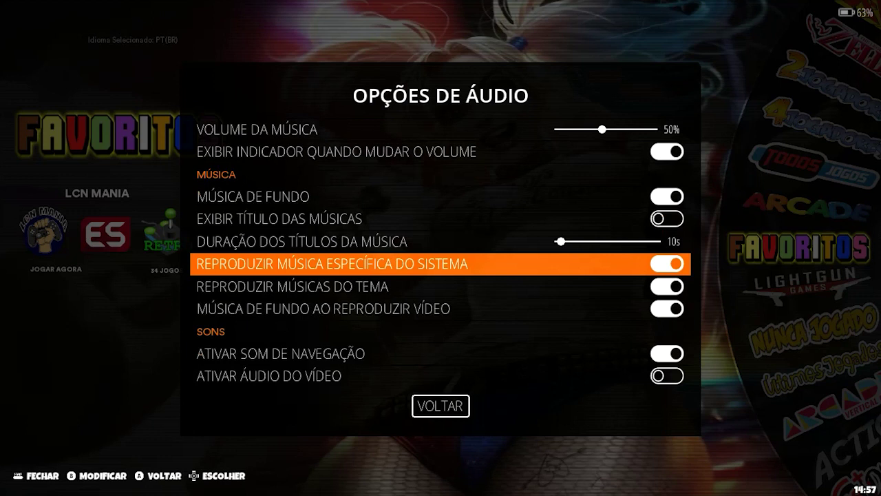
key("Down")
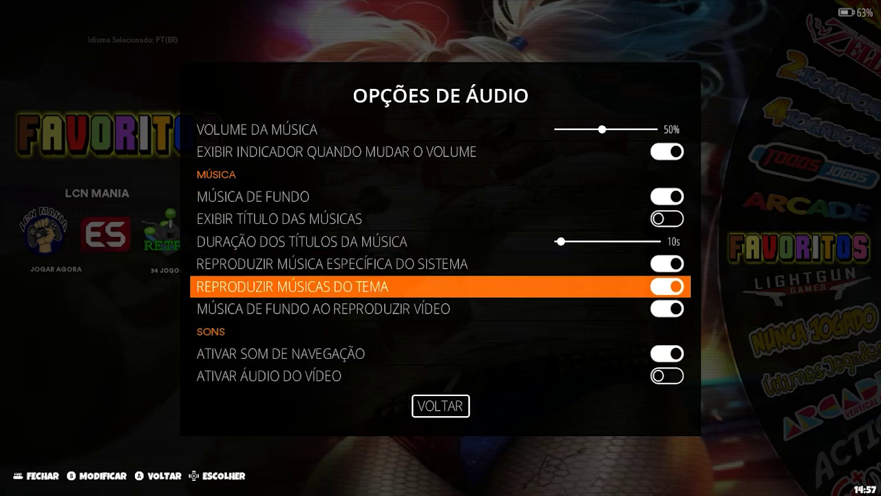
key("Down")
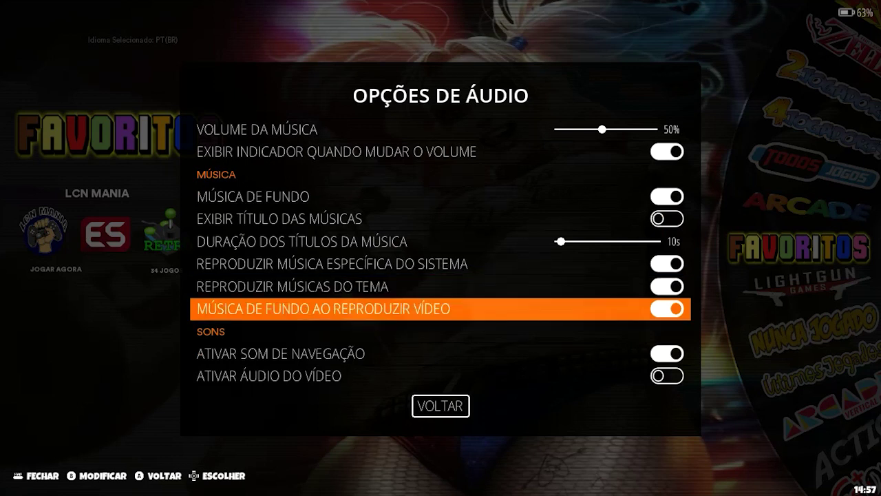
key("Down")
key("Down")
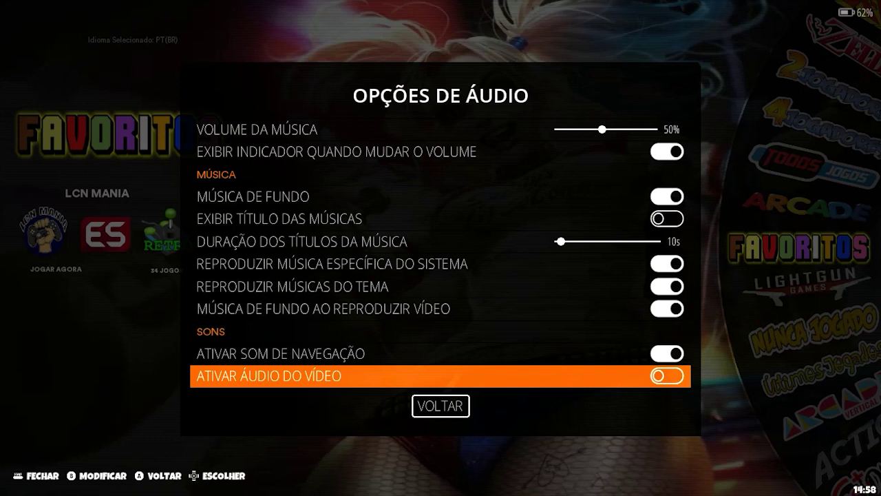
key("Escape")
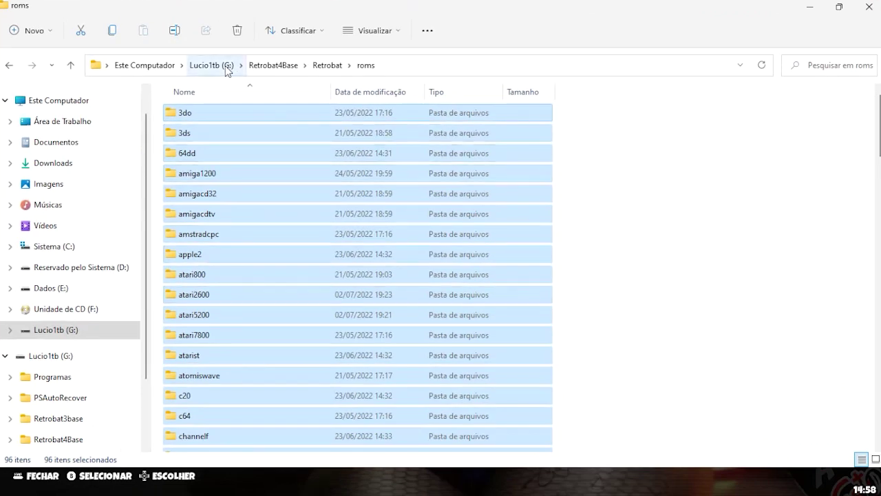
Switch to File Explorer and open the HyperflixMod theme's assets\music folder, inside .emulationstation\themes of the Retrobat folder
left_click(325, 66)
double_click(206, 173)
double_click(201, 115)
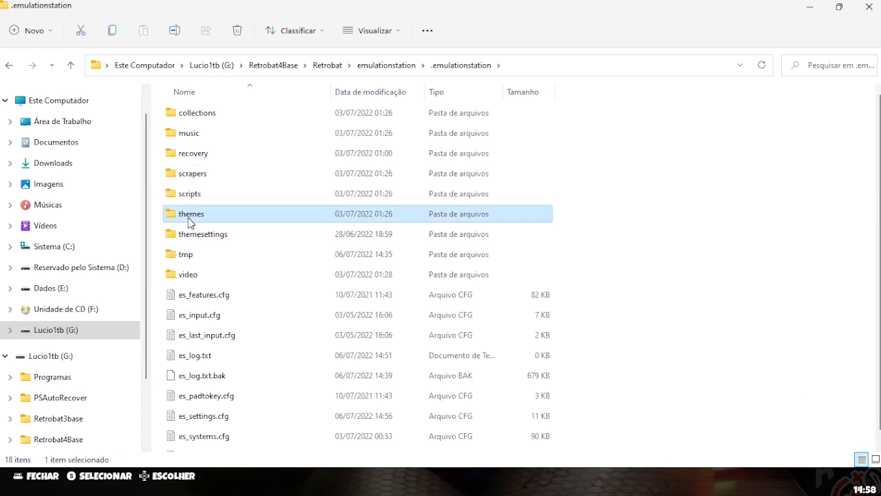
double_click(190, 215)
double_click(208, 117)
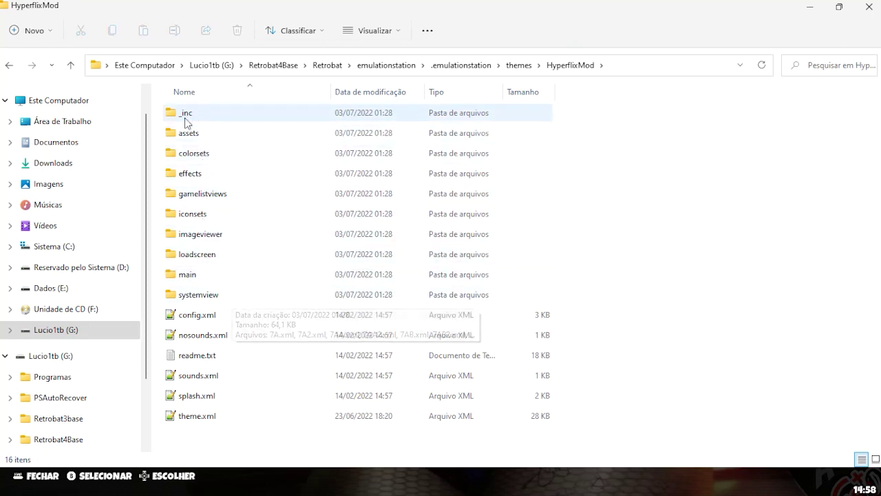
double_click(187, 138)
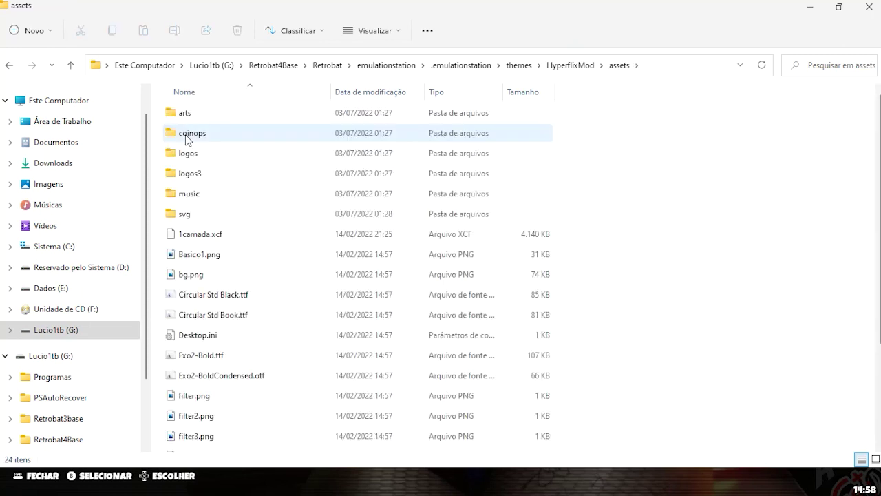
double_click(190, 197)
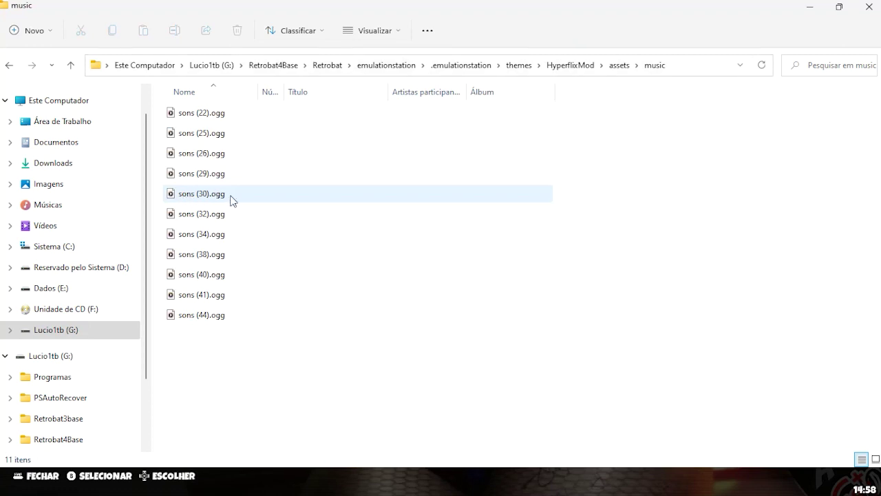
Copy all the .ogg music files in the HyperflixMod theme's music folder
left_click(207, 196)
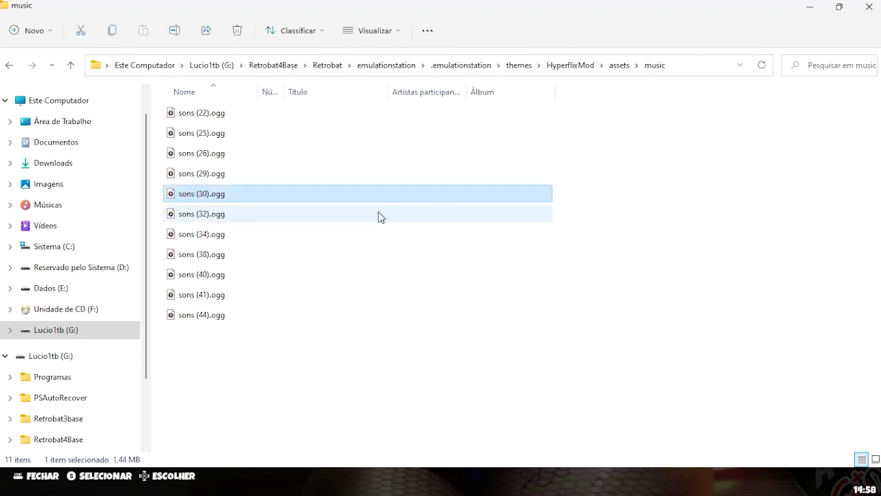
key("ctrl+a")
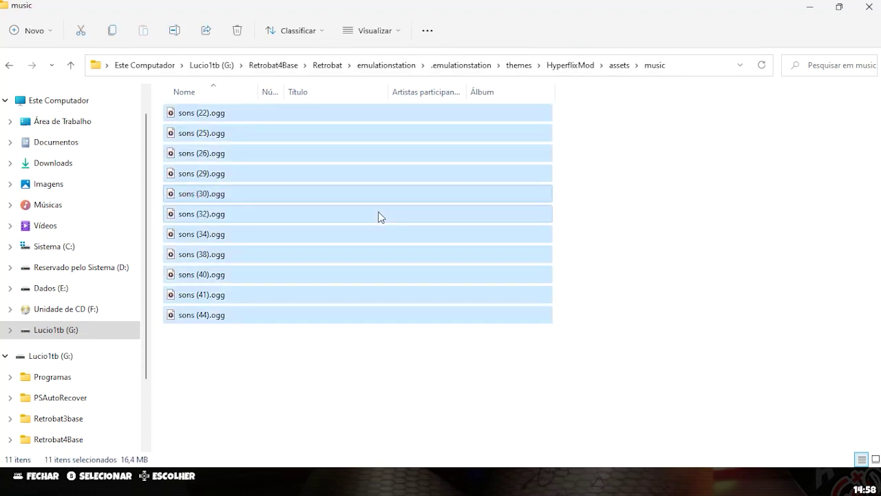
key("ctrl+c")
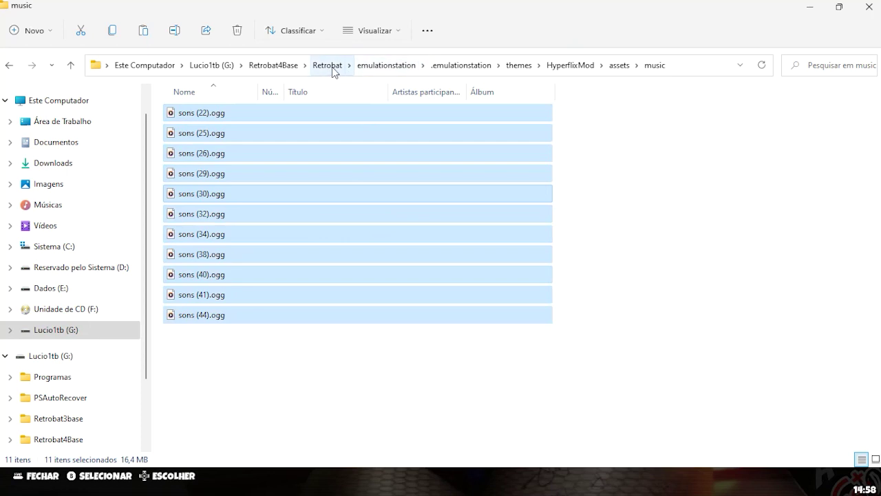
Open the main music folder in .emulationstation to view its .ogg files, and switch back to EmulationStation
left_click(463, 67)
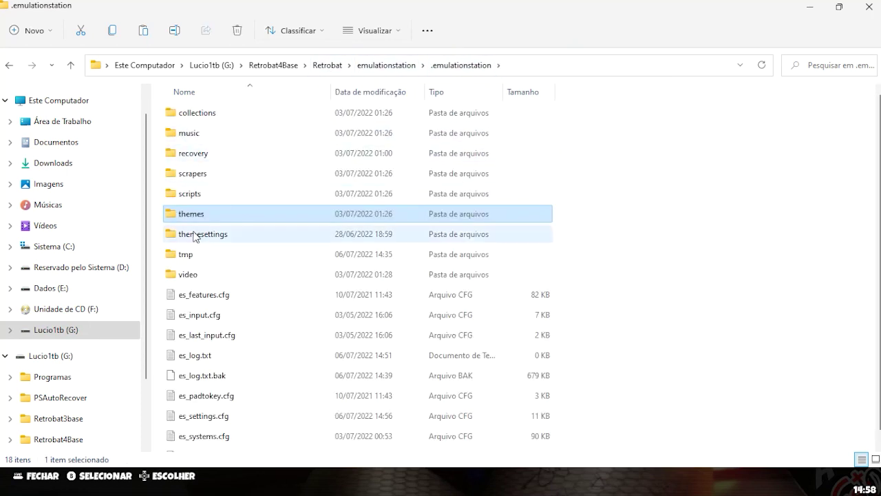
left_click(194, 141)
double_click(193, 138)
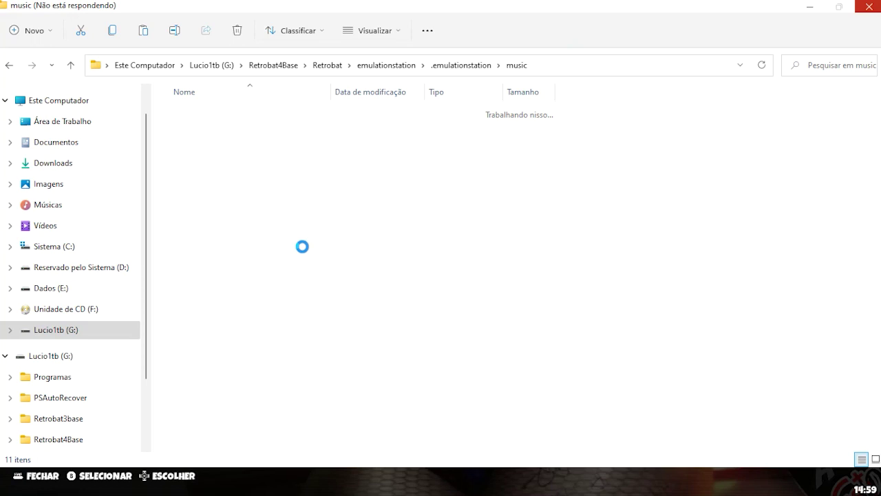
left_click(400, 244)
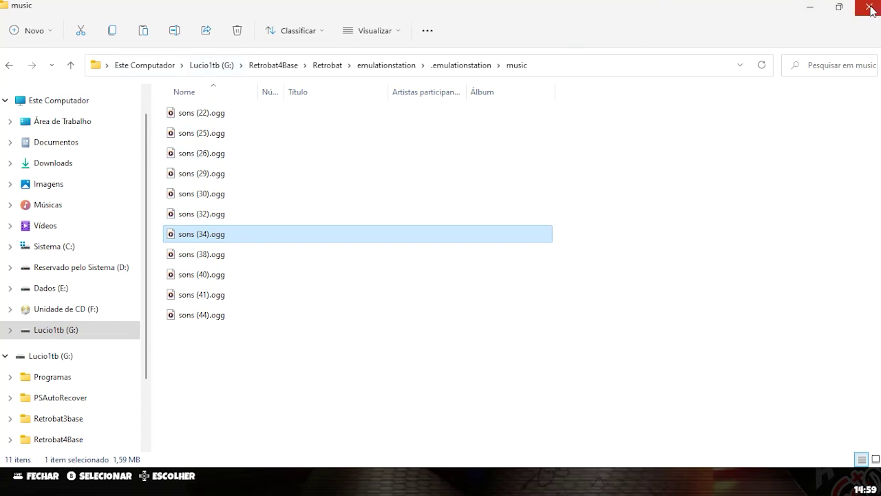
left_click(814, 11)
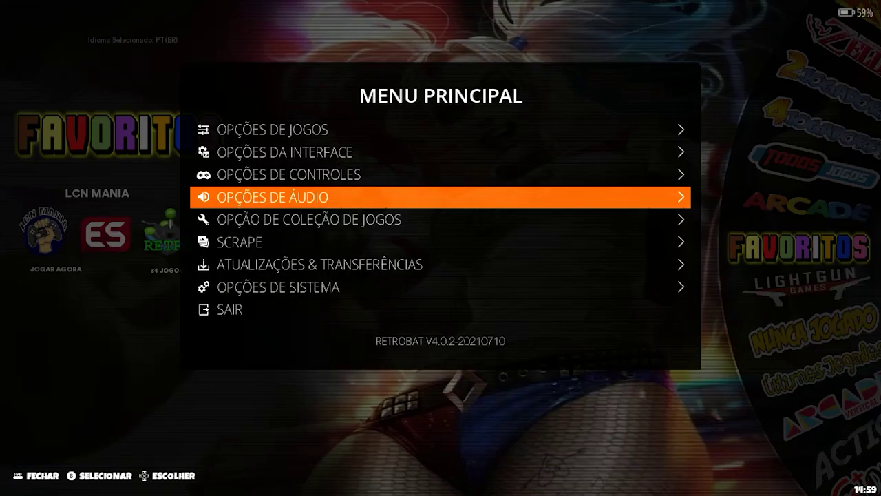
Recheck the volume, music and sound settings in the audio options, and return to the main menu without changing anything
key("Return")
key("Down")
key("Down")
key("Down")
key("Down")
key("Down")
key("Down")
key("Down")
key("Down")
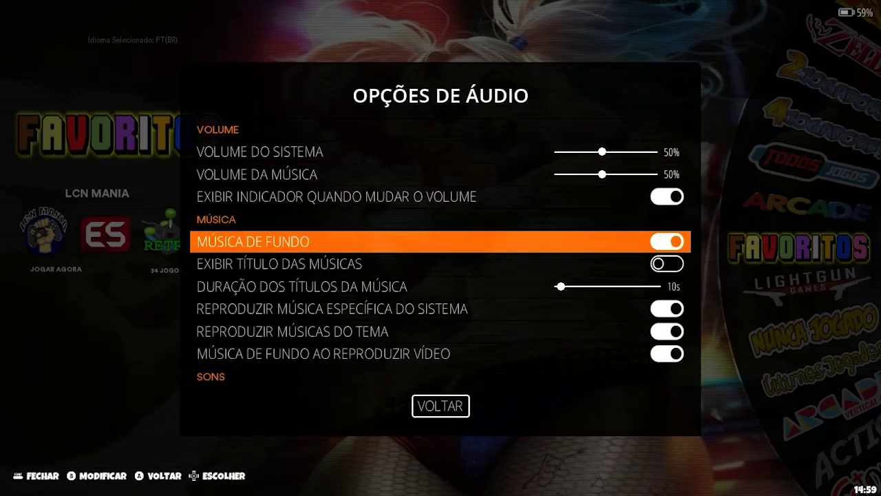
key("Up")
key("Up")
key("Up")
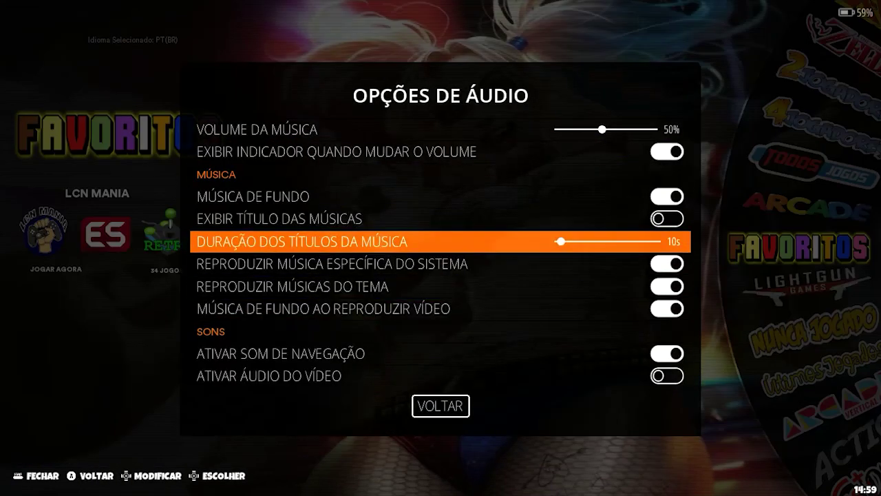
key("Down")
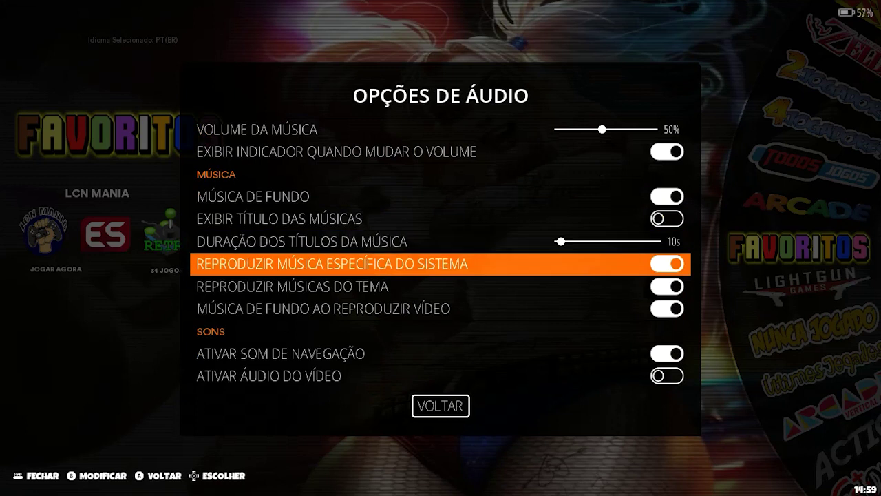
key("Down")
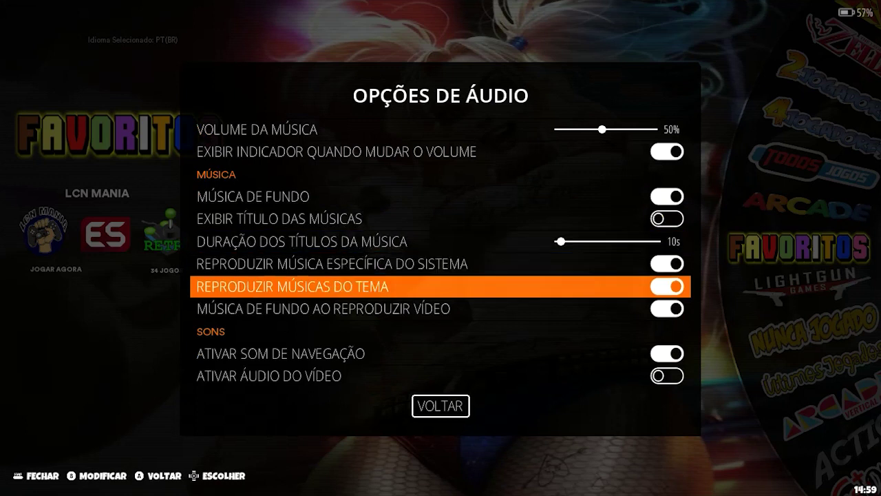
key("Down")
key("Down")
key("Down")
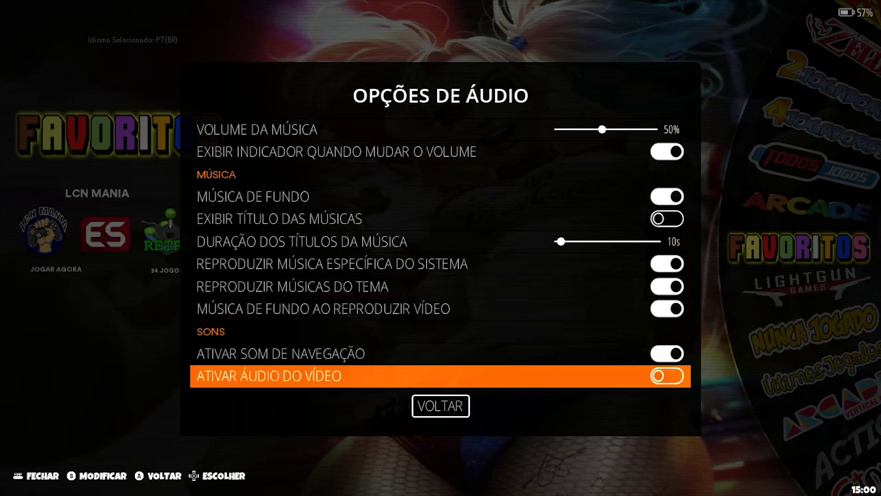
key("Up")
key("Up")
key("Up")
key("Up")
key("Up")
key("Up")
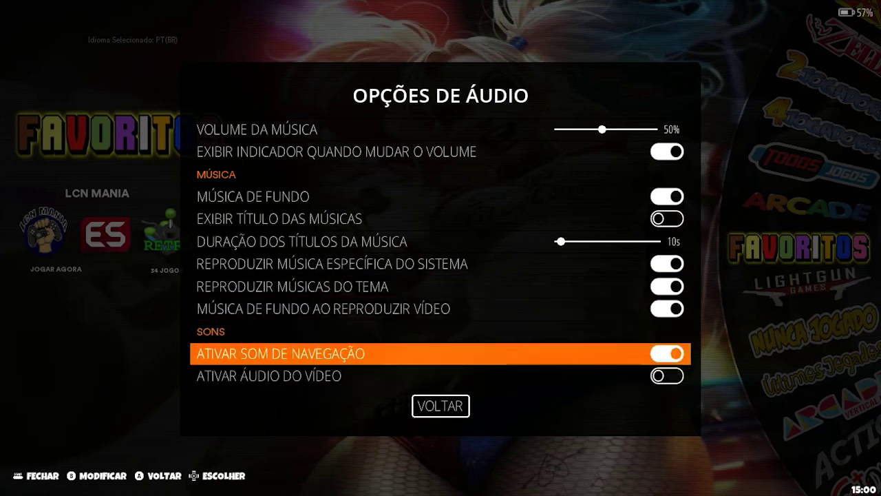
key("Up")
key("Up")
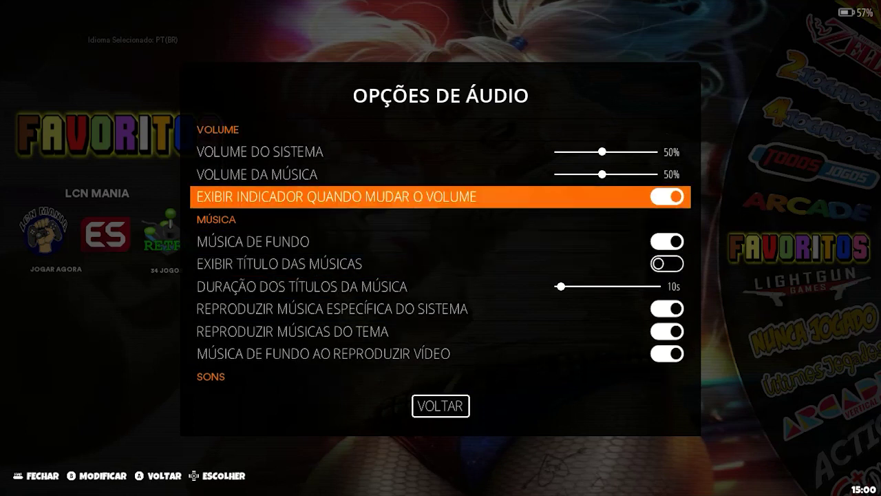
key("Escape")
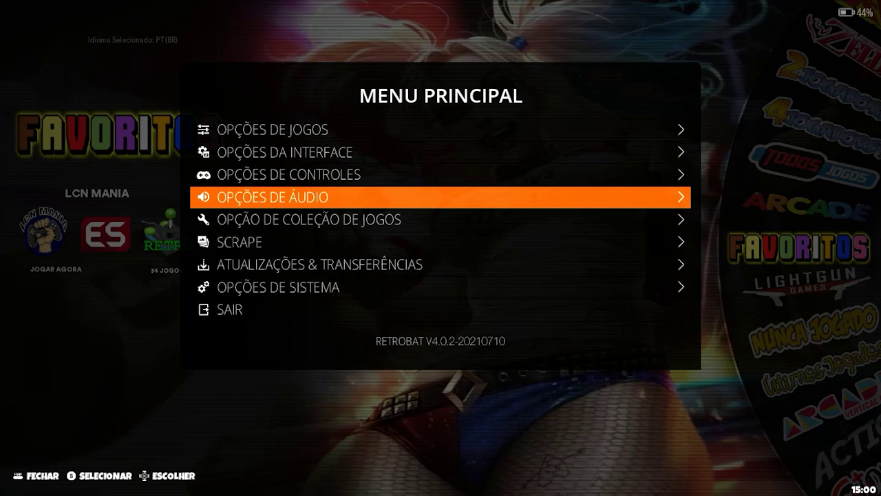
Open the SISTEMAS EXIBIDOS list in the game collection options
key("Down")
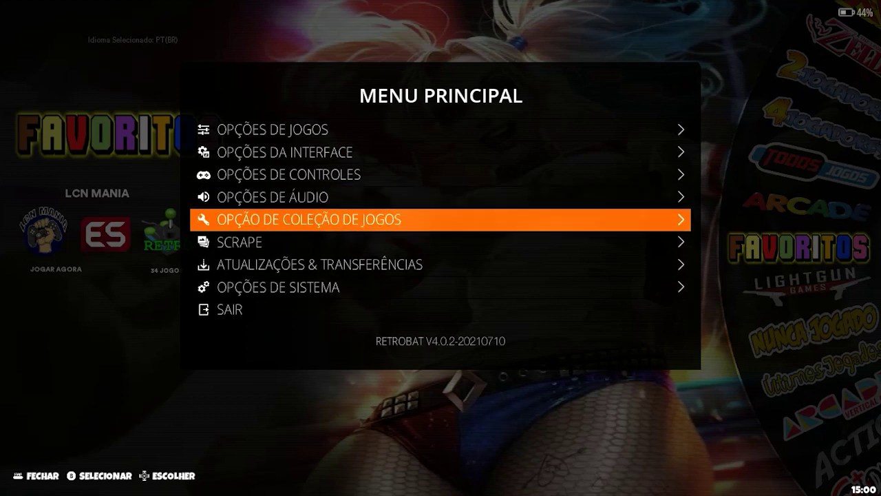
key("Up")
key("Down")
key("Return")
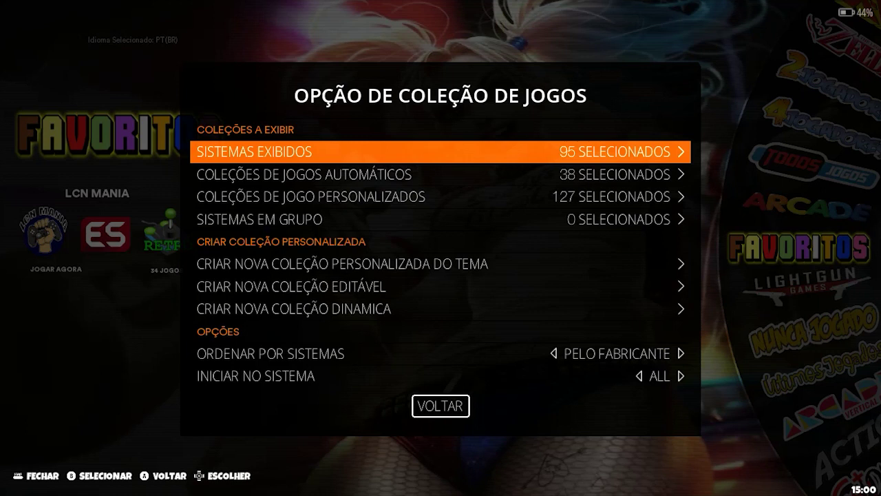
key("Down")
key("Up")
key("Down")
key("Up")
key("Return")
Deselect the RETROBAT system in the displayed systems list and return to the game collection options
key("Up")
key("Right")
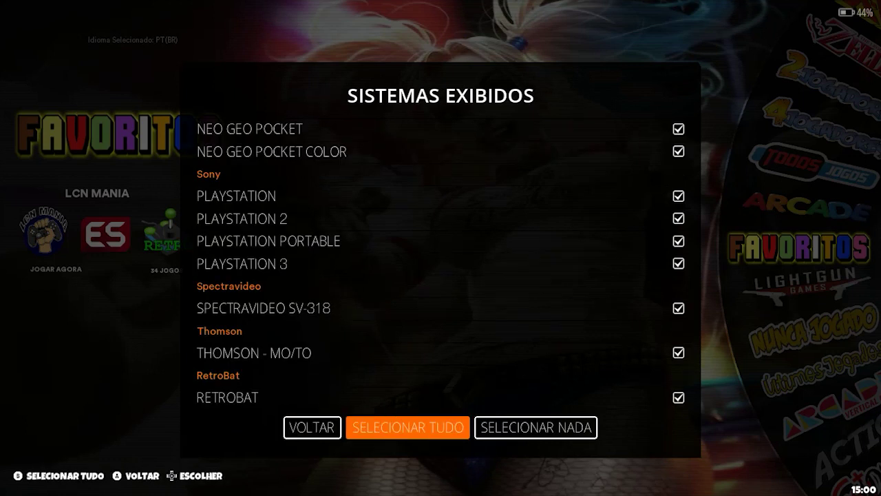
key("Left")
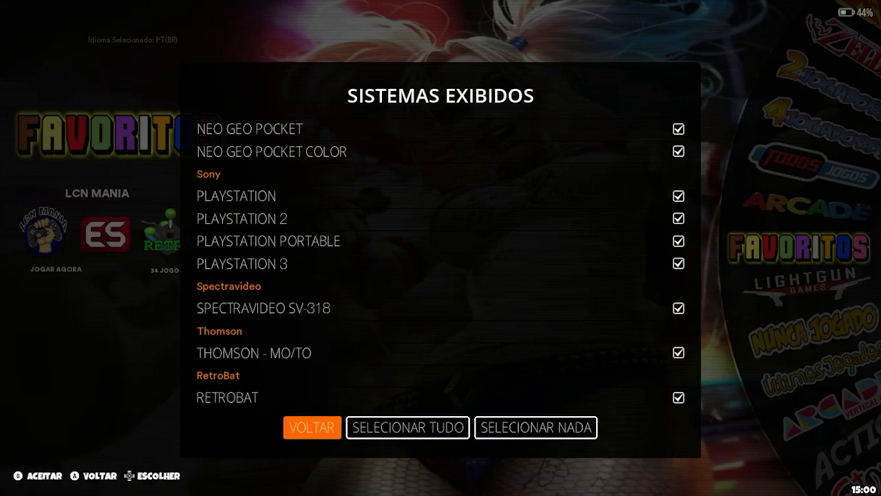
key("Right")
key("Left")
key("Right")
key("Left")
key("Right")
key("Up")
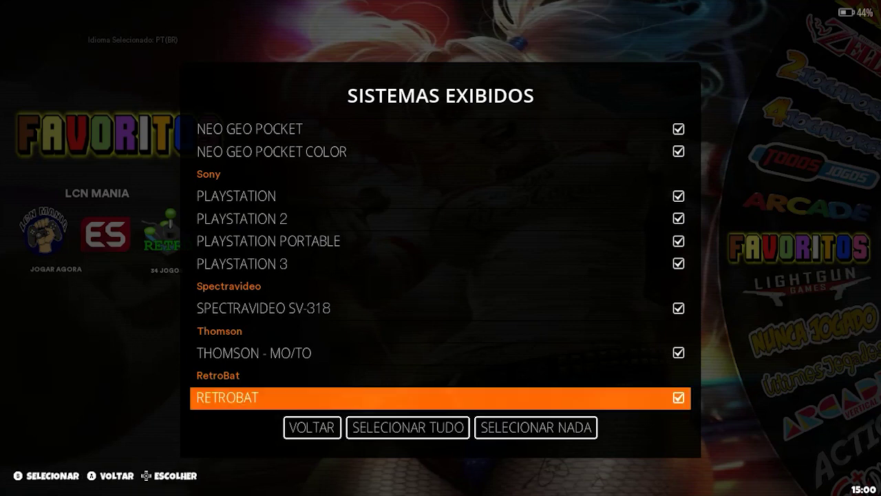
key("Return")
key("Escape")
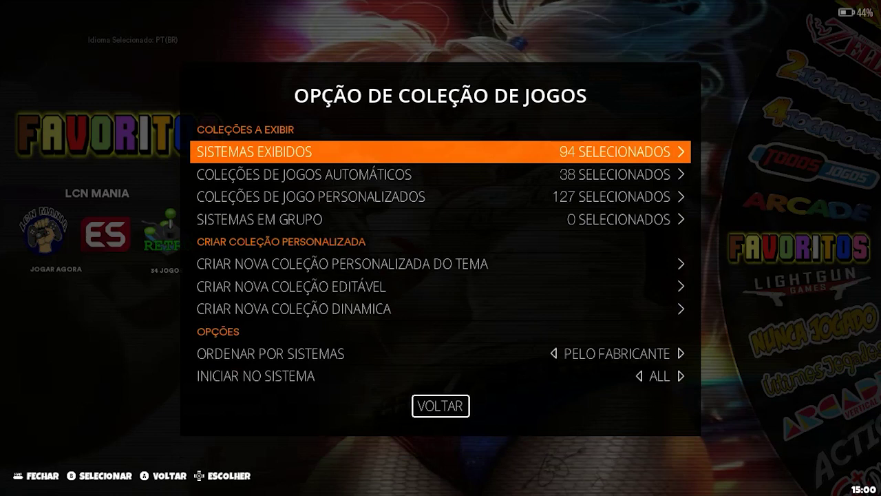
Open the automatic game collections list and look over the entries at its beginning and end
key("Down")
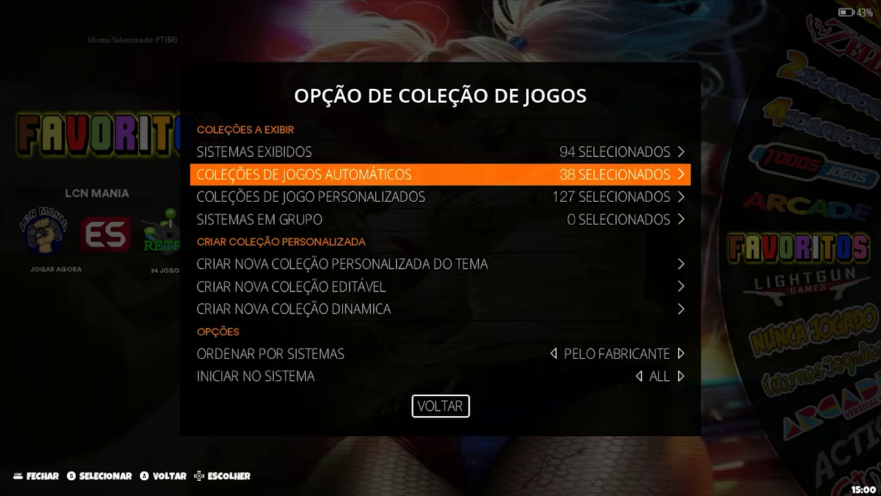
key("Return")
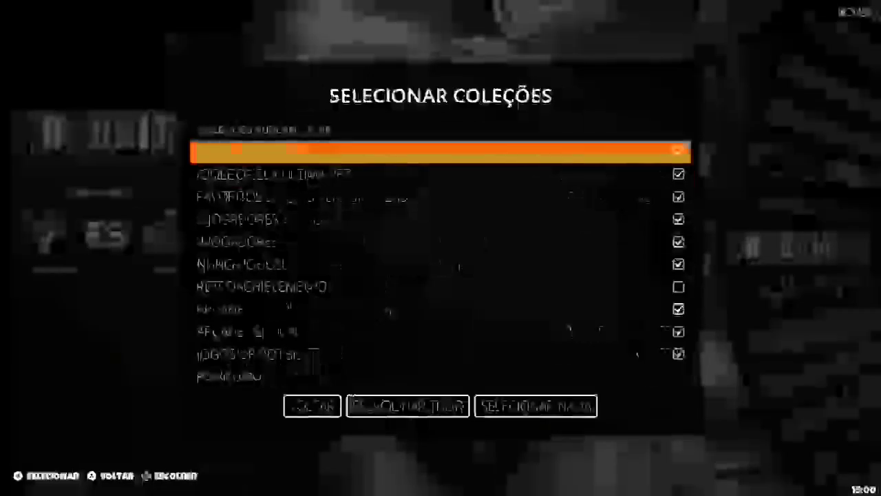
key("Down")
key("Down")
key("Down")
key("Down")
key("Down")
key("Up")
key("Up")
key("Up")
key("Up")
key("Up")
key("Up")
key("Up")
key("Down")
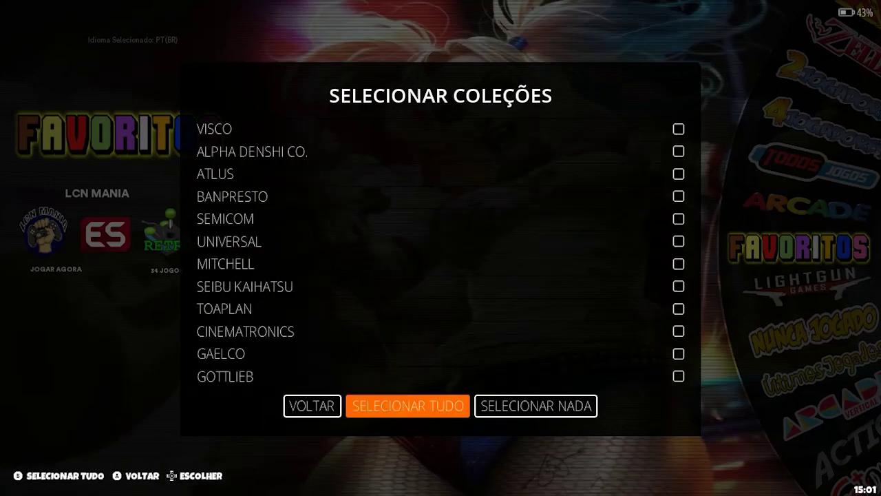
key("Left")
key("Up")
key("Up")
key("Up")
key("Down")
key("Down")
key("Down")
key("Down")
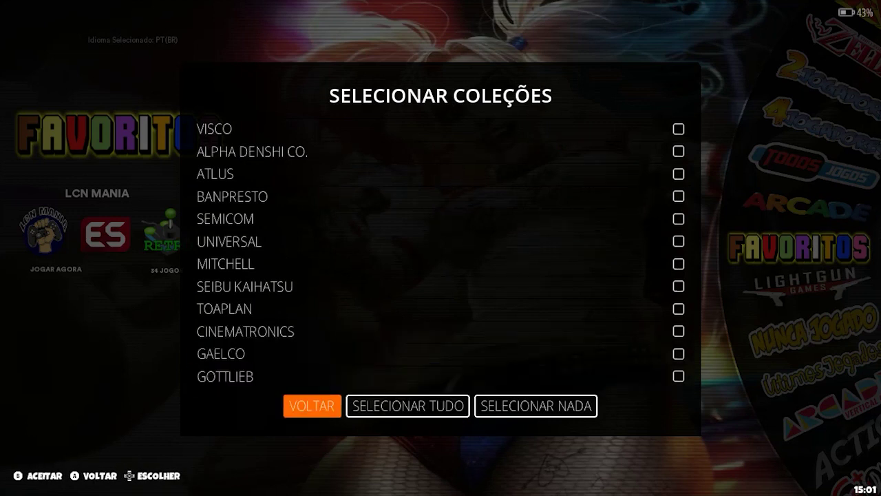
key("Down")
key("Down")
key("Up")
key("Up")
key("Down")
key("Up")
key("Down")
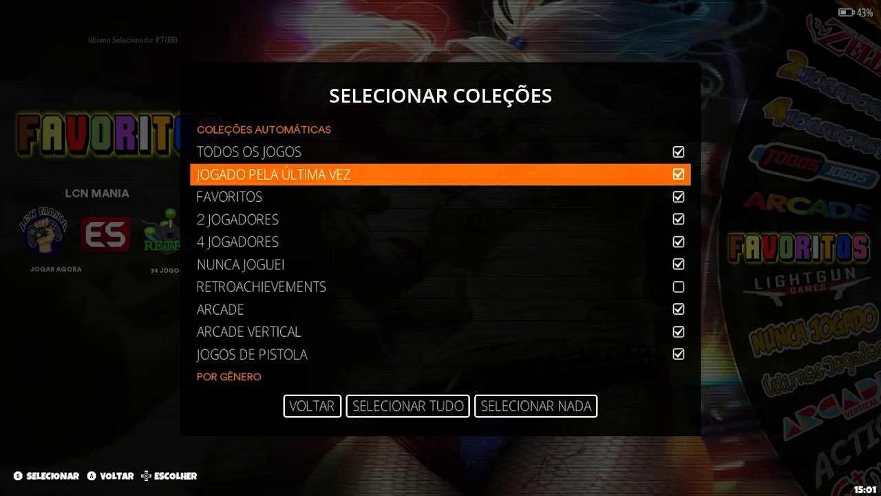
Examine the general automatic collections, from 2 JOGADORES through RETROACHIEVEMENTS to JOGOS DE PISTOLA
key("Down")
key("Down")
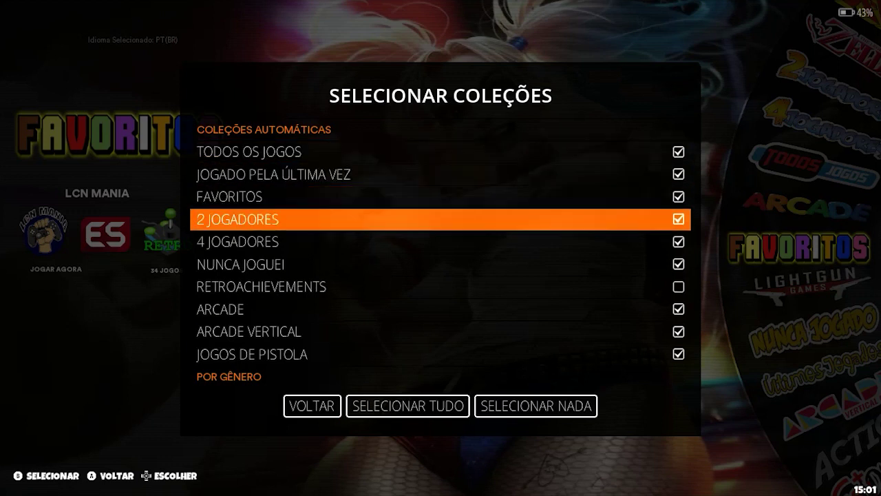
key("Down")
key("Down")
key("Down")
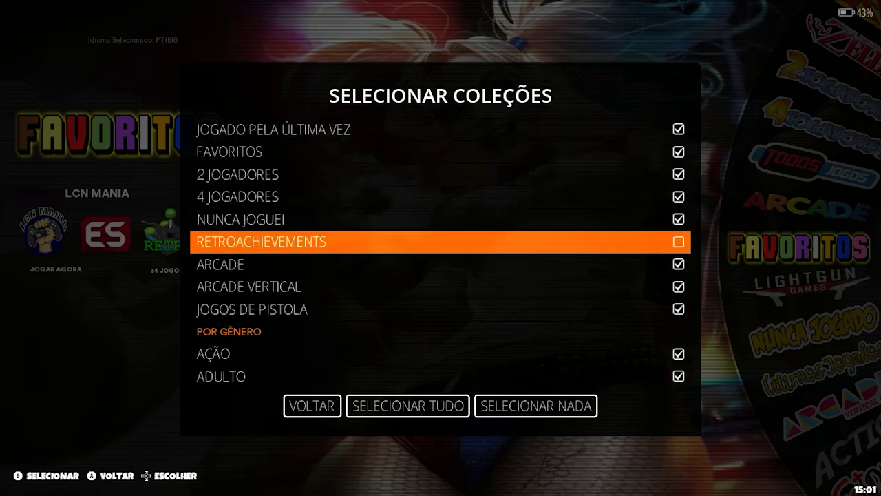
key("Down")
key("Down")
key("Down")
key("Down")
key("Down")
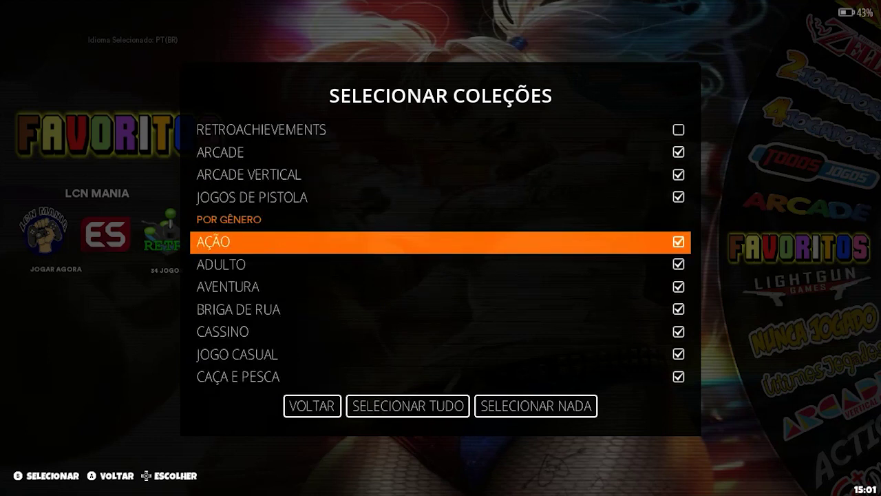
Look through the POR GÊNERO collections, from AÇÃO to SHOOT'EM UP
key("Up")
key("Down")
key("Down")
key("Down")
key("Down")
key("Down")
key("Down")
key("Down")
key("Down")
key("Down")
key("Down")
key("Down")
key("Down")
key("Down")
key("Down")
key("Down")
key("Down")
key("Down")
key("Down")
key("Up")
key("Up")
key("Up")
key("Up")
key("Up")
key("Up")
key("Up")
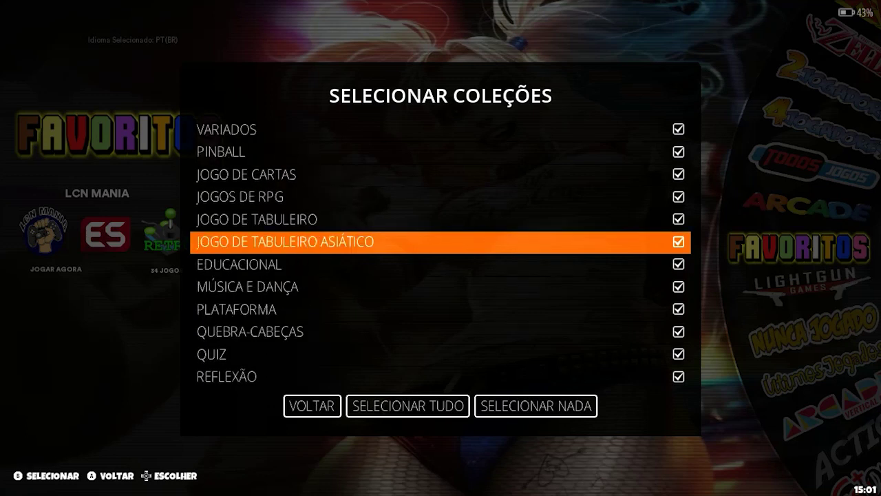
key("Down")
key("Down")
key("Down")
key("Down")
key("Down")
key("Down")
key("Down")
key("Down")
key("Down")
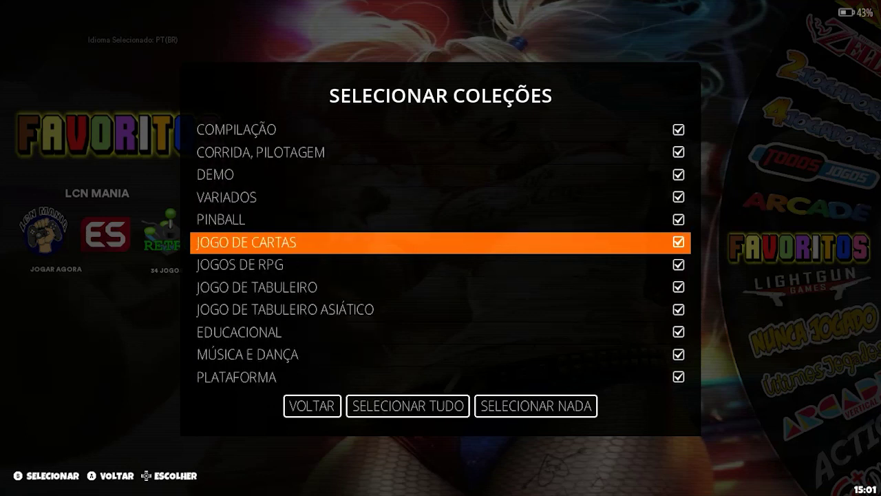
key("Down")
key("Down")
key("Down")
key("Down")
key("Down")
key("Down")
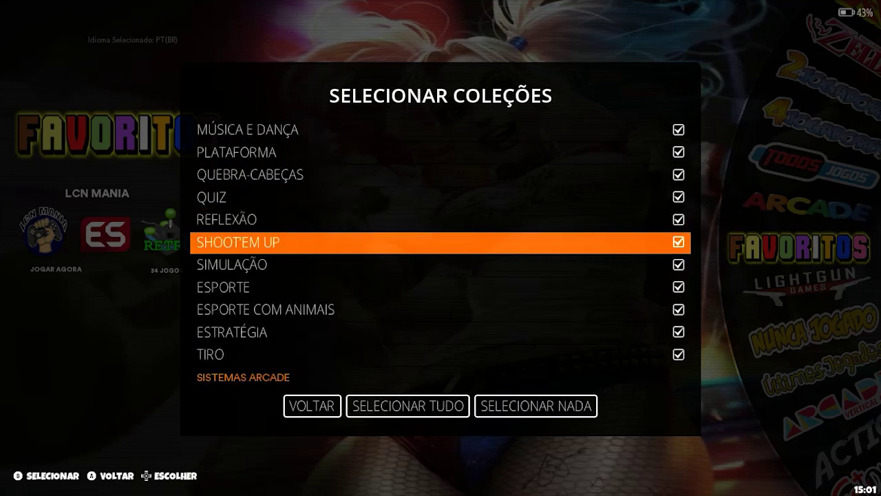
Examine the SISTEMAS ARCADE collections, from CPS-1 to MIDWAY
key("Down")
key("Down")
key("Down")
key("Down")
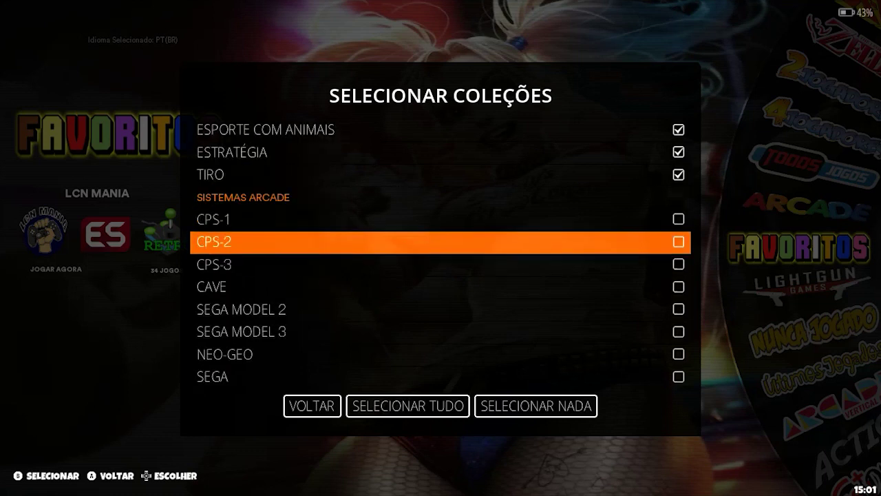
key("Up")
key("Up")
key("Down")
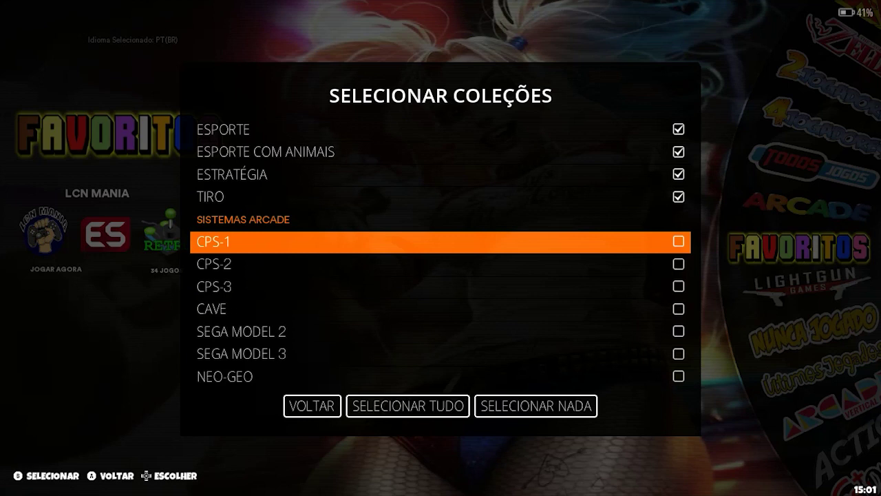
key("Down")
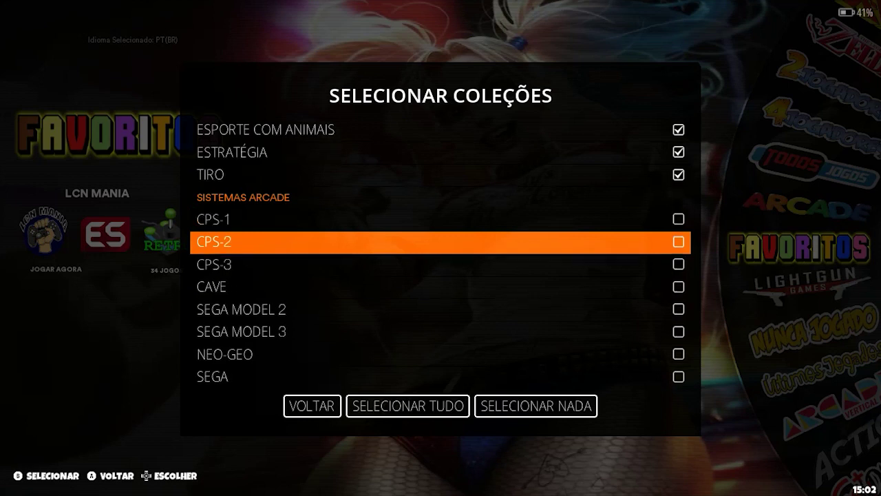
key("Up")
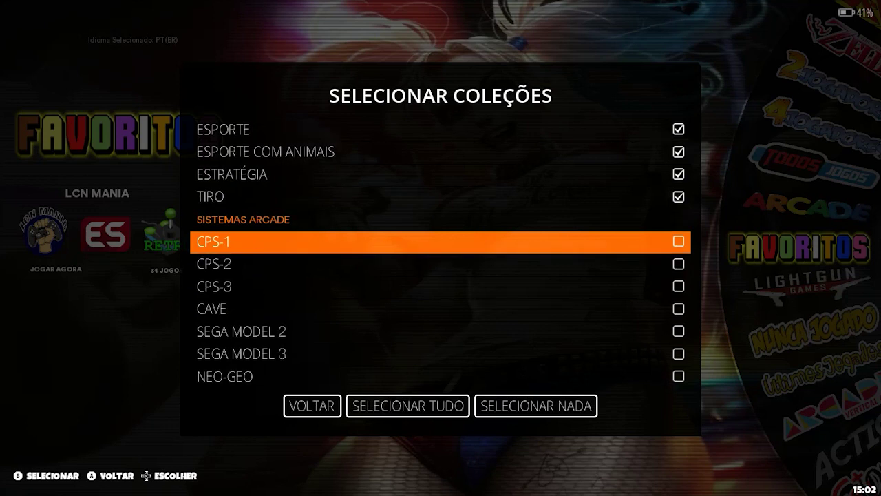
key("Down")
key("Down")
key("Down")
key("Down")
key("Down")
key("Down")
key("Down")
key("Down")
key("Down")
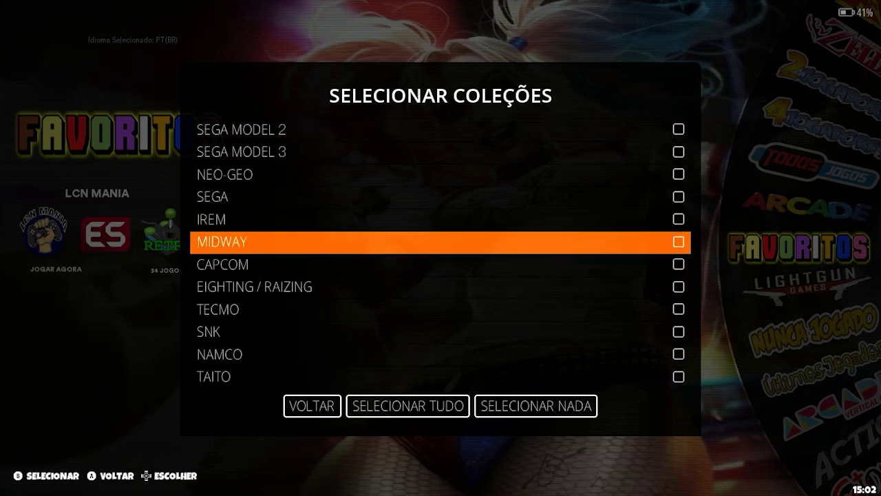
Enable the CPS-1, CPS-2, CPS-3 and CAVE arcade collections and return to the game collection options
key("Up")
key("Up")
key("Up")
key("Up")
key("Up")
key("Up")
key("Up")
key("Up")
key("Up")
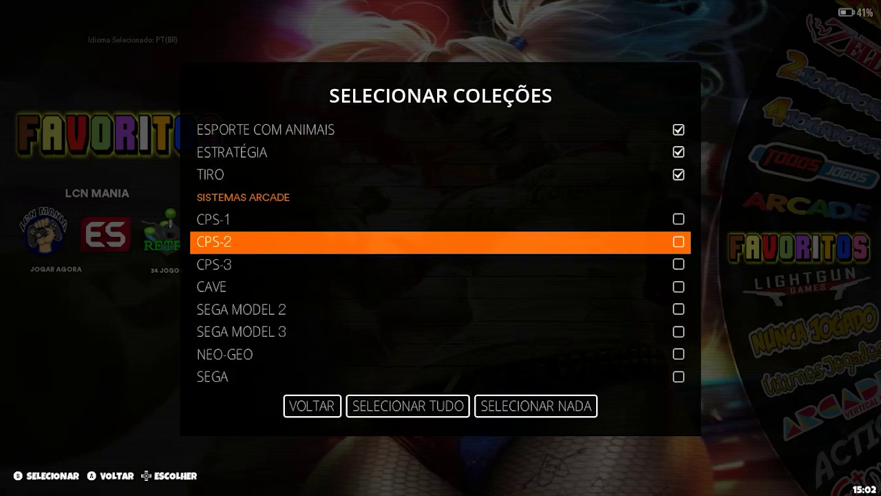
key("Return")
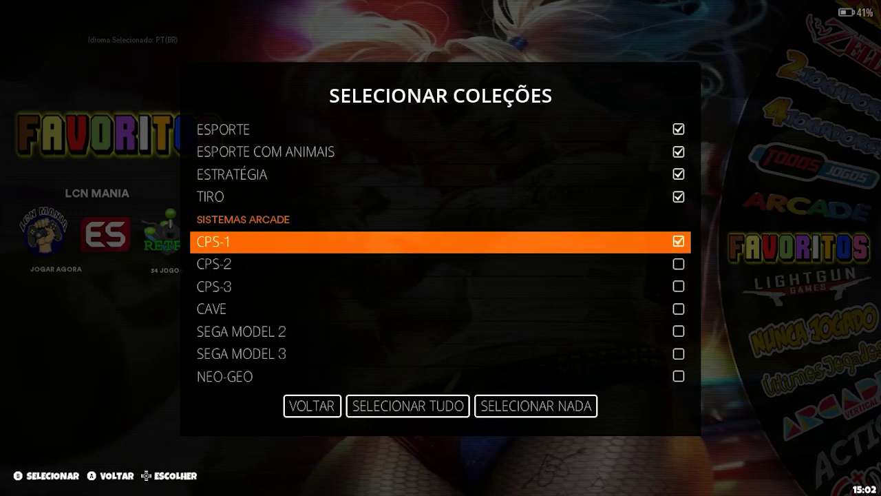
key("Down")
key("Return")
key("Down")
key("Return")
key("Down")
key("Return")
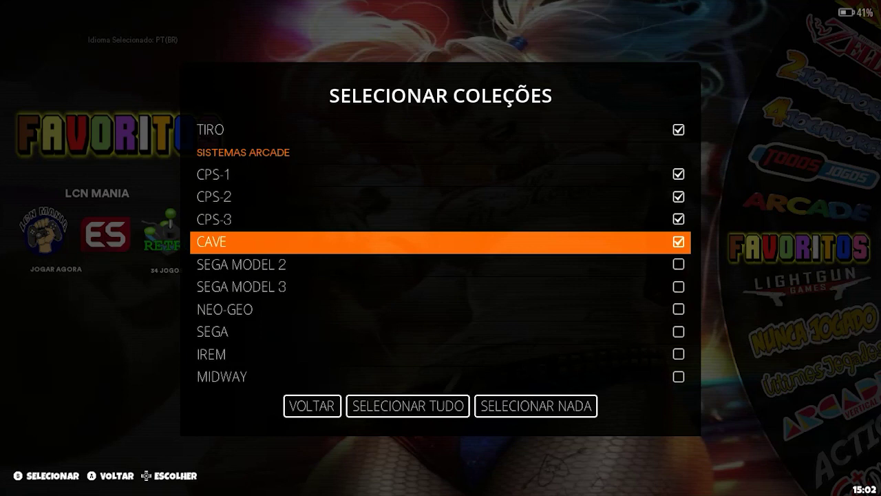
key("Escape")
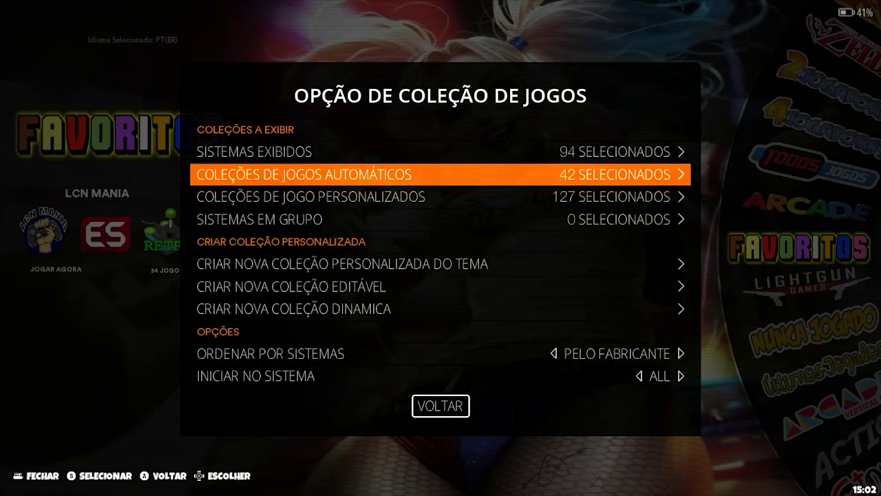
Look through the custom dynamic collections from ADDAMSFAMILY to GHOULS and return to the game collection options
key("Down")
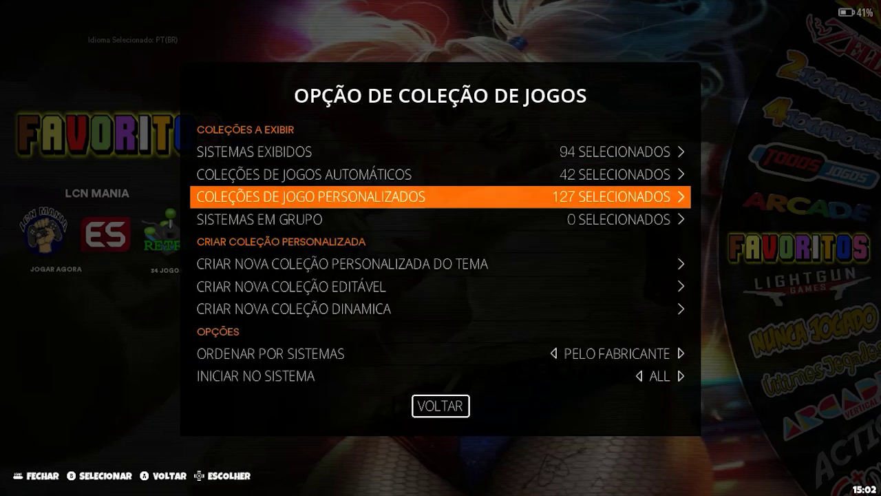
key("Return")
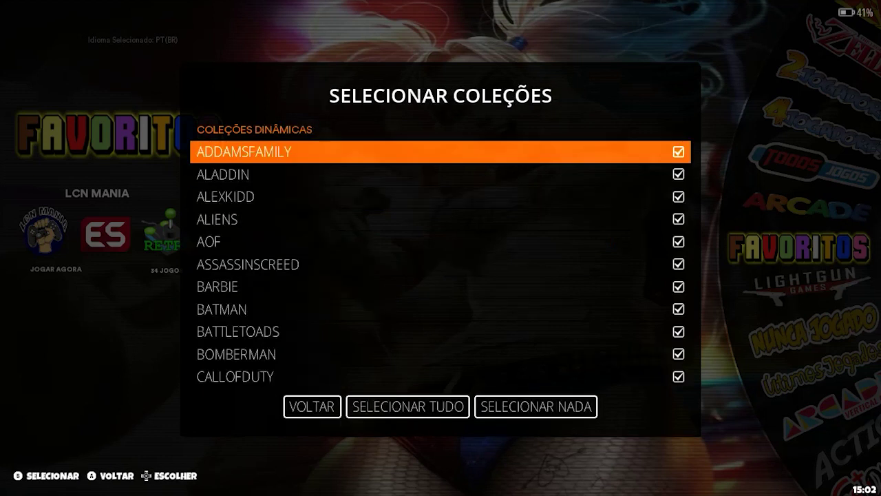
key("Down")
key("Down")
key("Down")
key("Down")
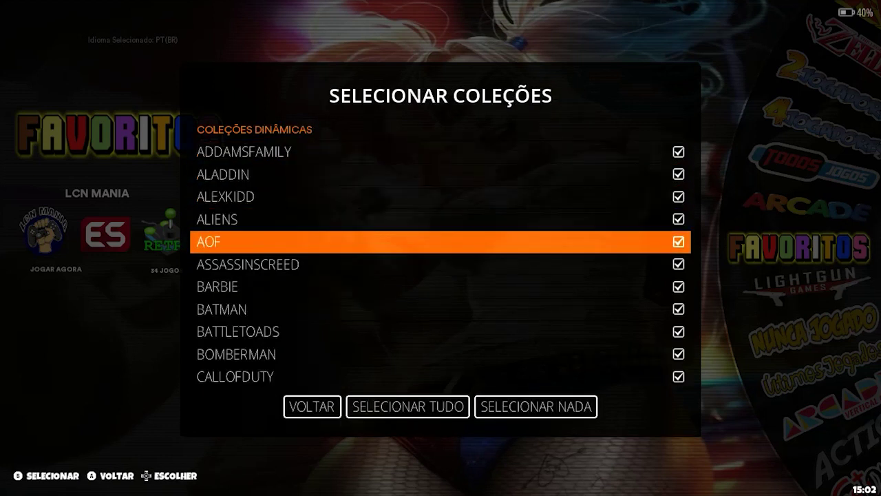
key("Down")
key("Down")
key("Down")
key("Down")
key("Down")
key("Down")
key("Down")
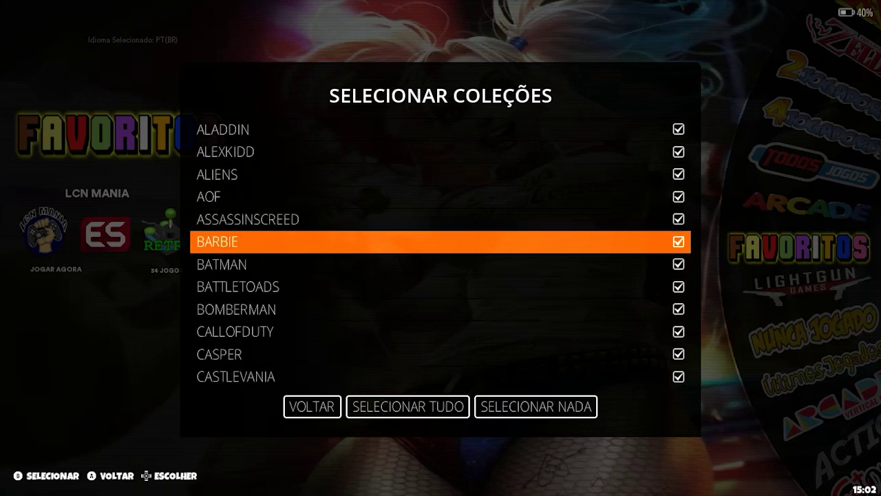
key("Down")
key("Down")
key("Down")
key("Down")
key("Down")
key("Down")
key("Down")
key("Down")
key("Down")
key("Down")
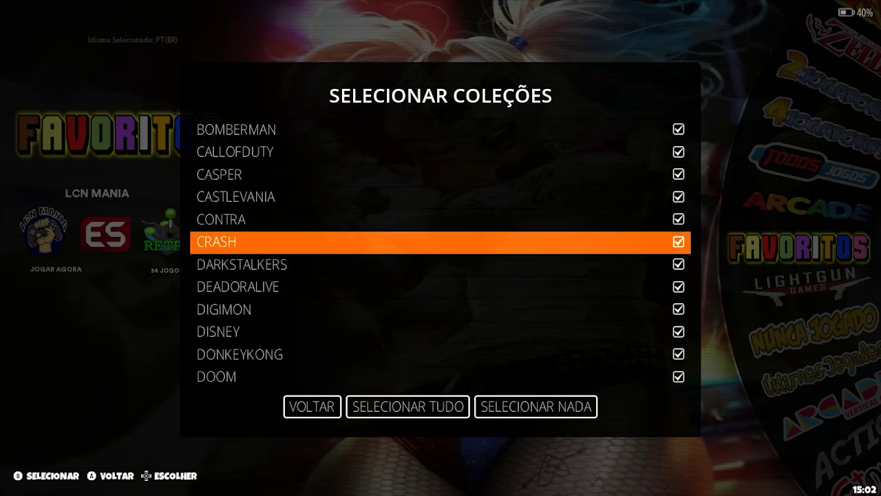
key("Down")
key("Down")
key("Down")
key("Down")
key("Down")
key("Down")
key("Down")
key("Down")
key("Down")
key("Down")
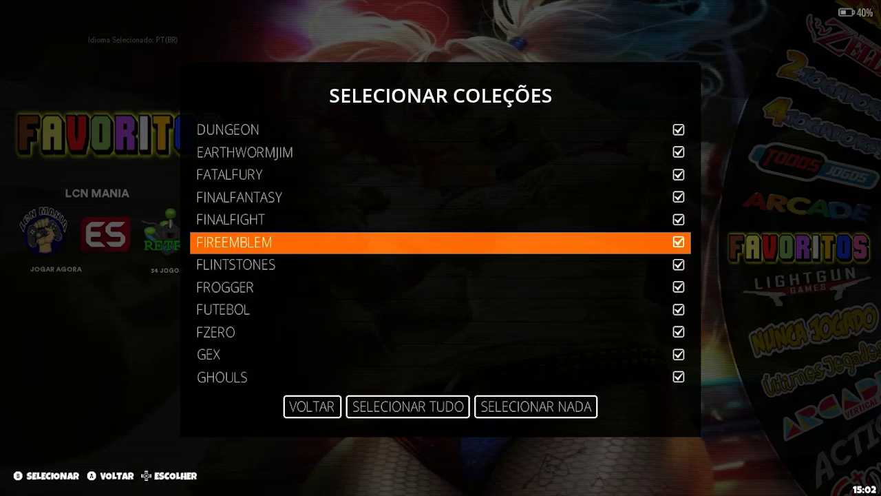
key("Up")
key("Up")
key("Up")
key("Up")
key("Up")
key("Up")
key("Up")
key("Up")
key("Up")
key("Up")
key("Up")
key("Escape")
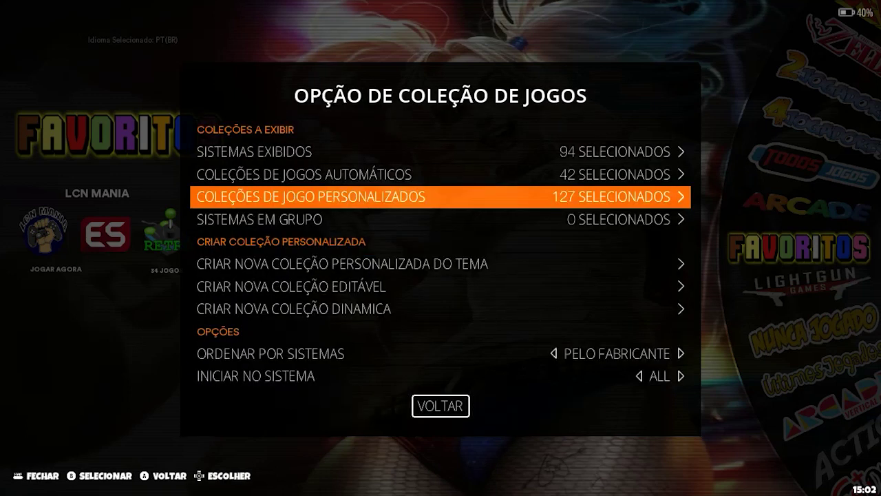
Examine the AMIGA and MSX entries of SISTEMAS EM GRUPO and return to the game collection options
key("Down")
key("Return")
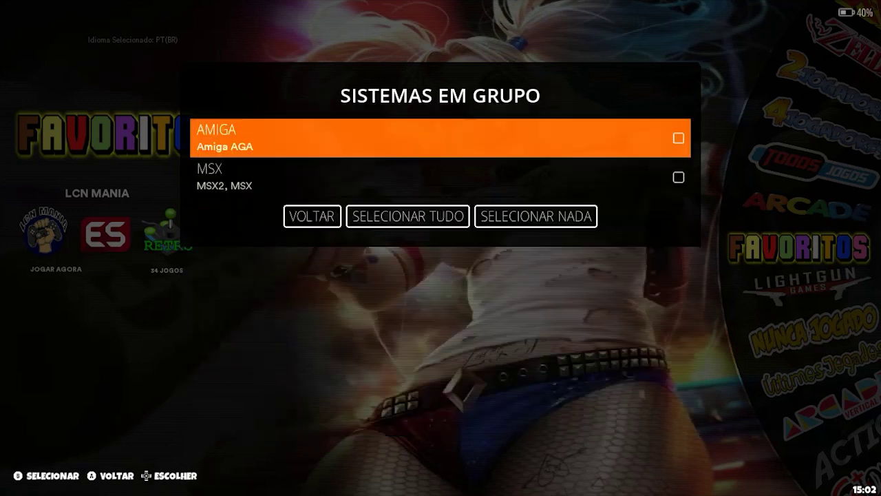
key("Down")
key("Down")
key("Right")
key("Right")
key("Up")
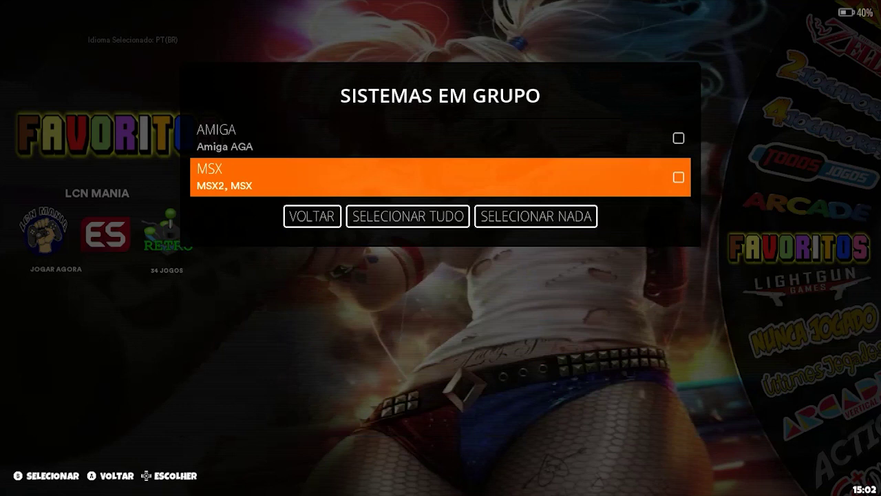
key("Up")
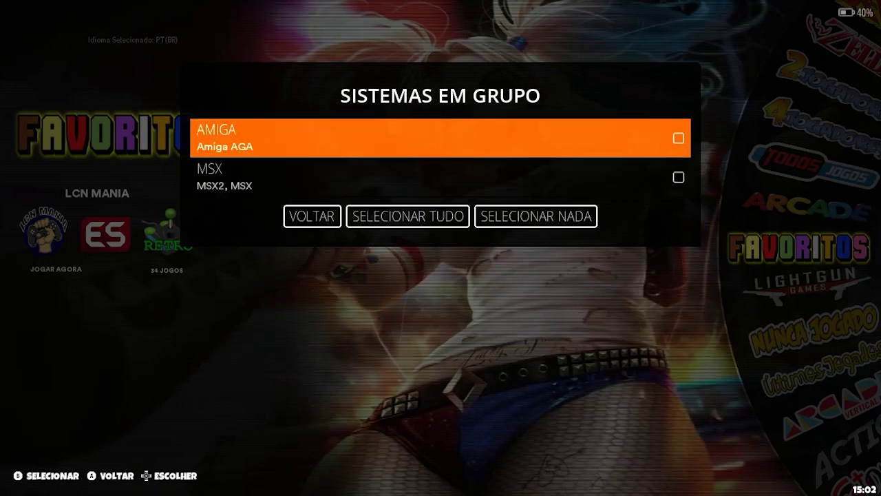
key("Down")
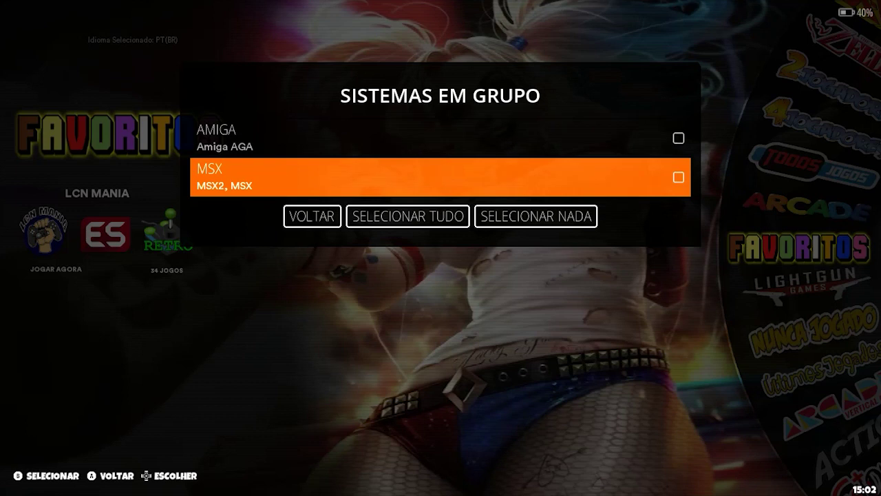
key("Up")
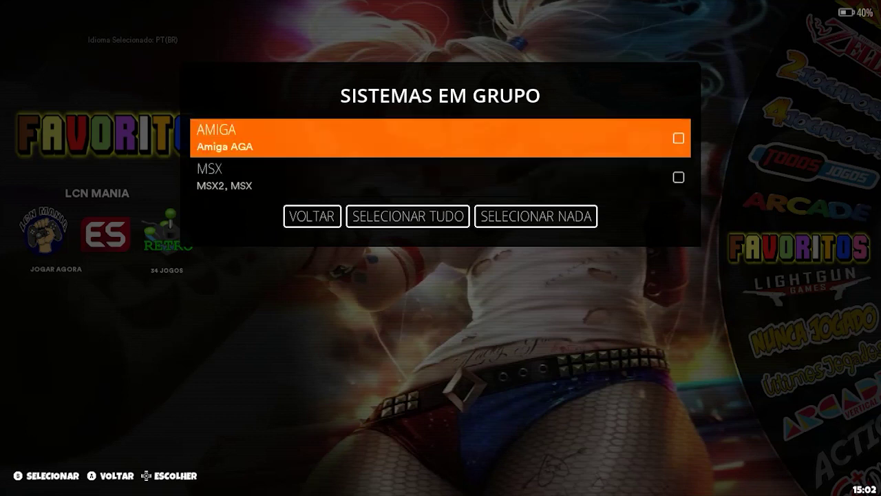
key("Escape")
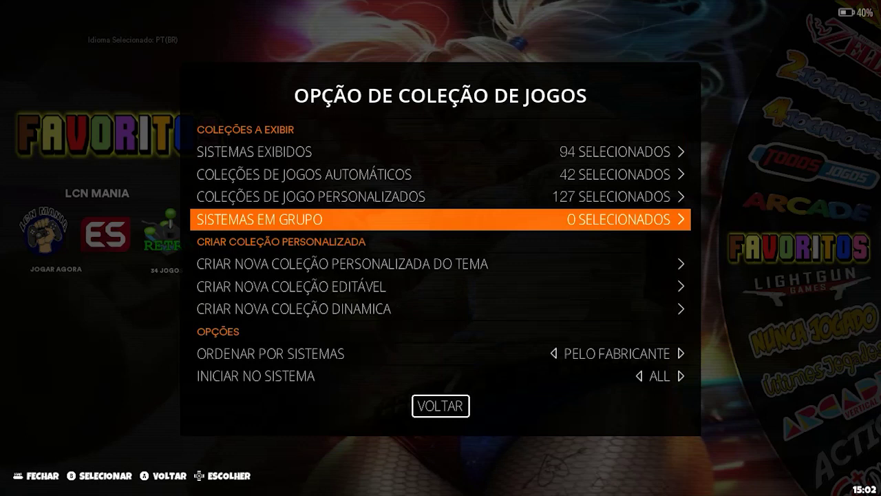
Turn on GRUPO COLEÇÕES CUSTOMIZADO to group the custom collections into one system entry
key("Down")
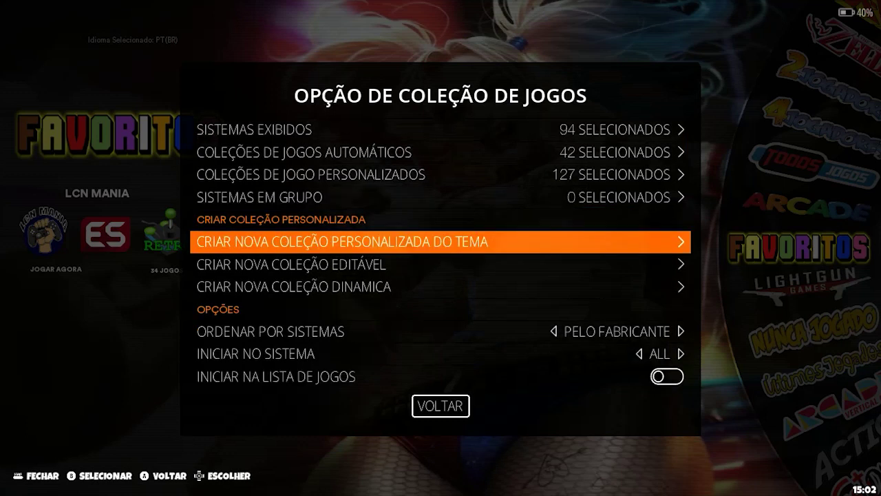
key("Down")
key("Down")
key("Down")
key("Down")
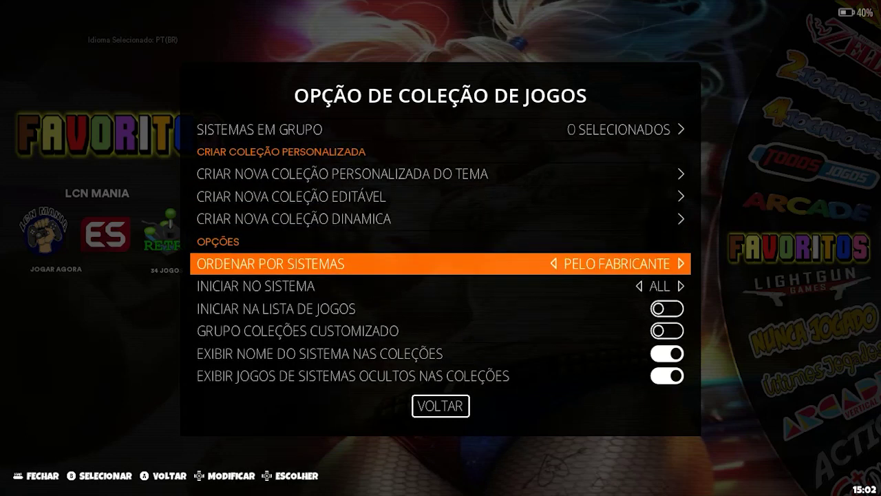
key("Up")
key("Down")
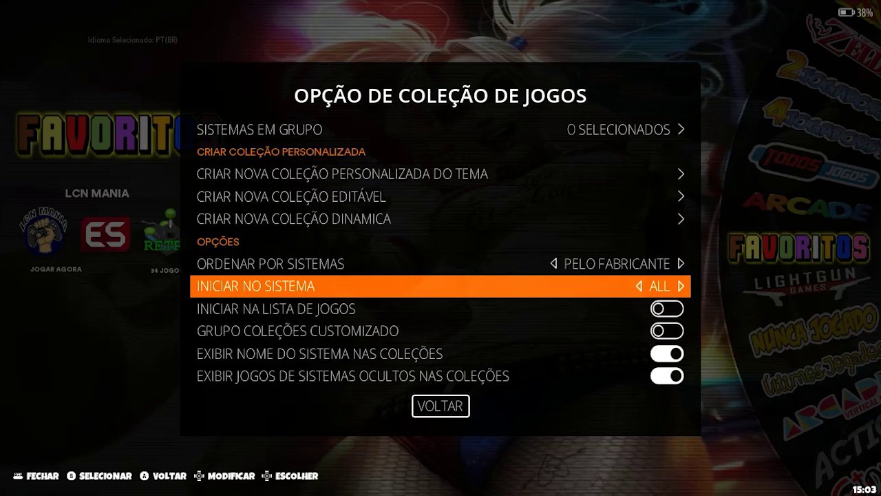
key("Down")
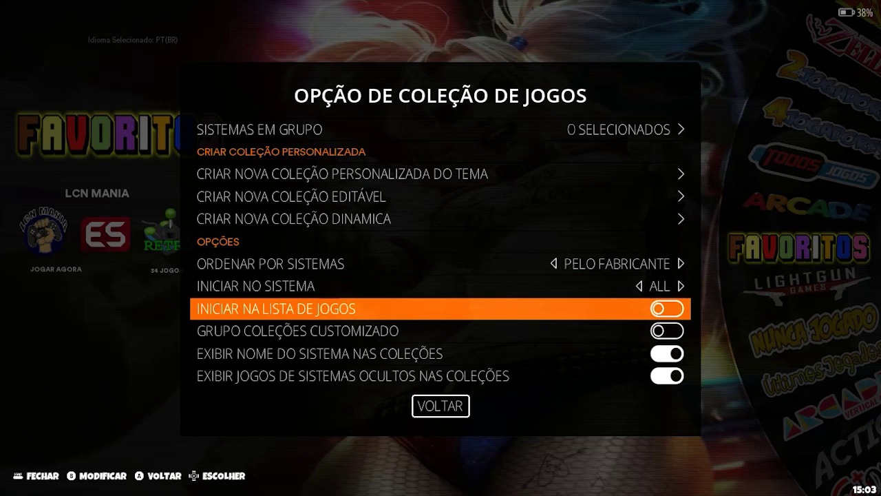
key("Down")
key("Up")
key("Down")
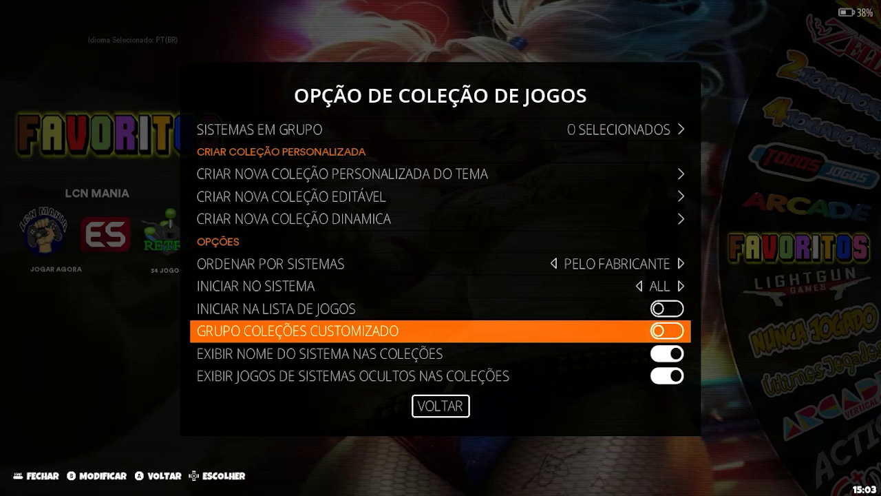
key("Return")
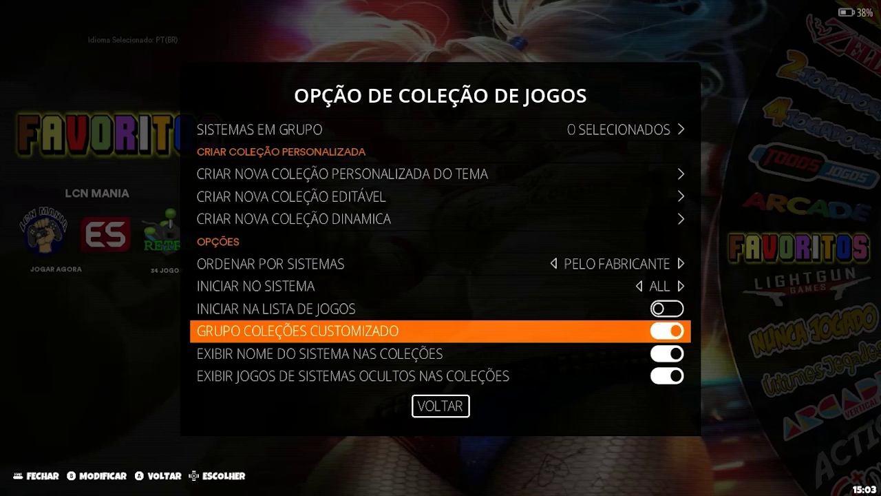
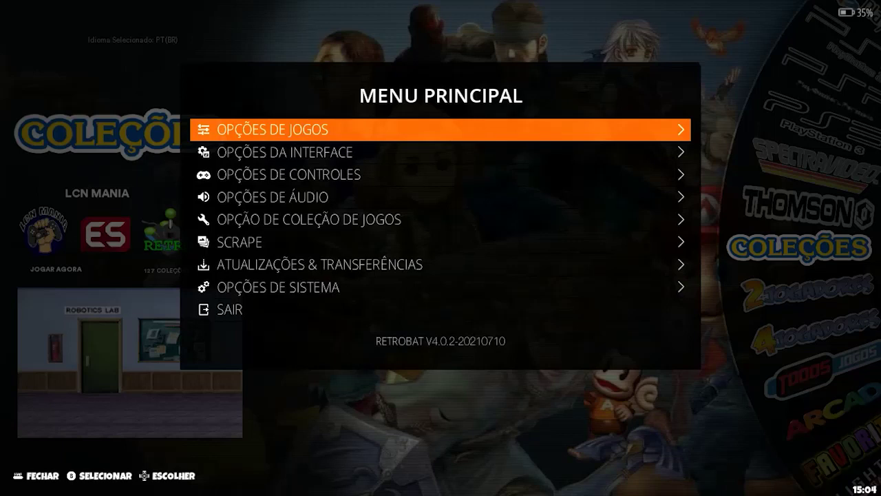
Turn off GRUPO COLEÇÕES CUSTOMIZADO in the game collection options and return to the system carousel
key("Return")
key("Down")
key("Down")
key("Down")
key("Down")
key("Down")
key("Down")
key("Down")
key("Down")
key("Down")
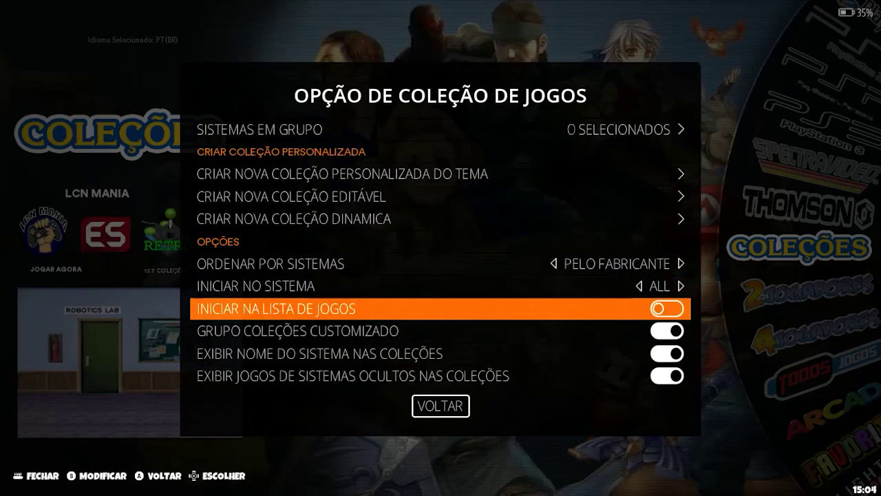
key("Down")
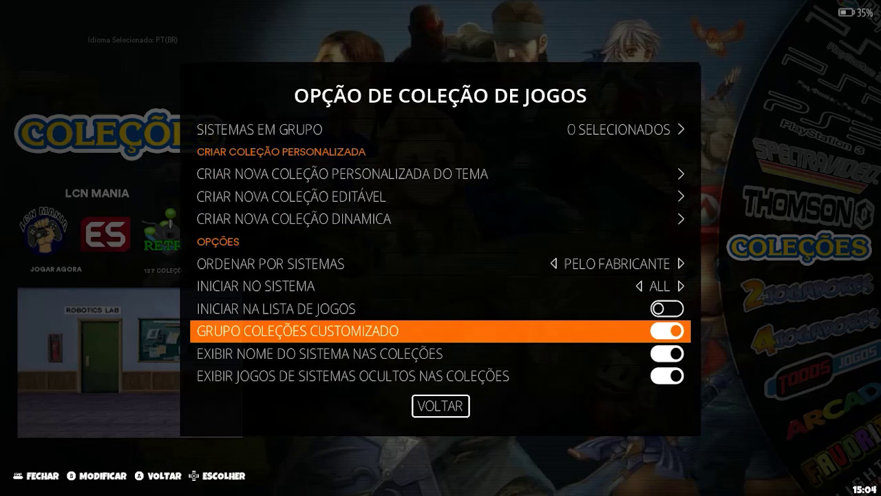
key("Return")
key("Escape")
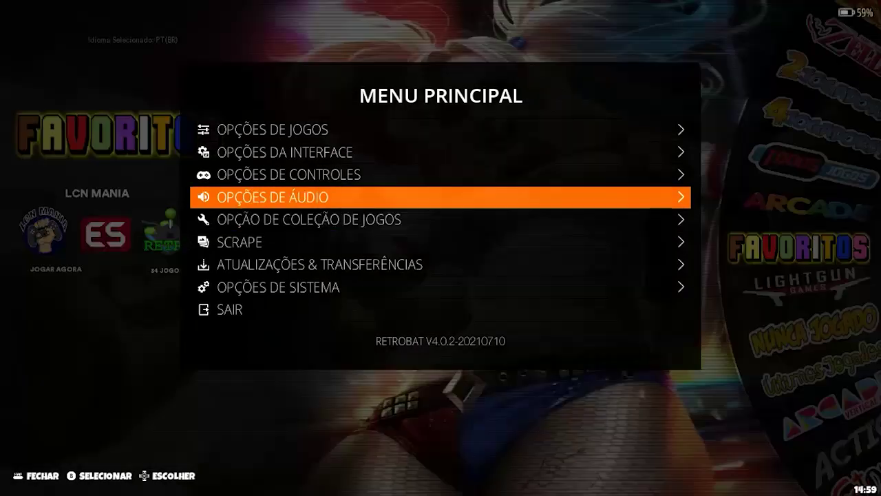
key("Escape")
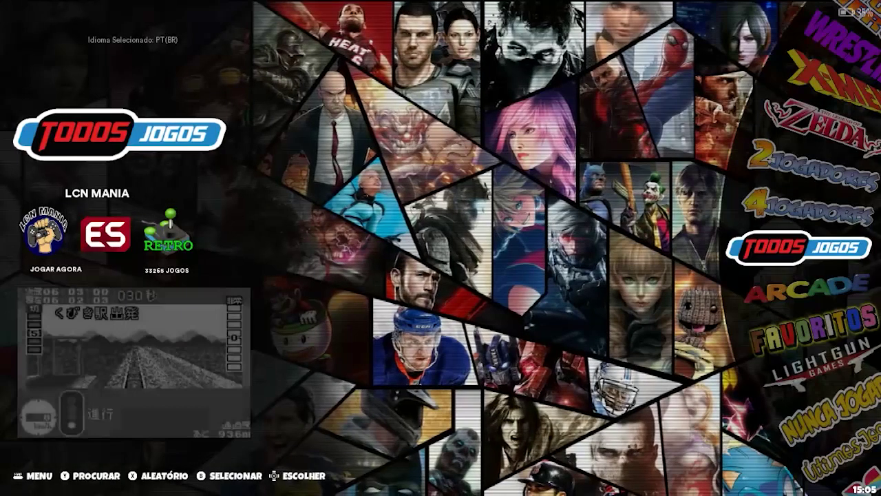
Browse the custom collections in the system carousel backwards from The Legend of Zelda to Streets of Rage
key("Up")
key("Up")
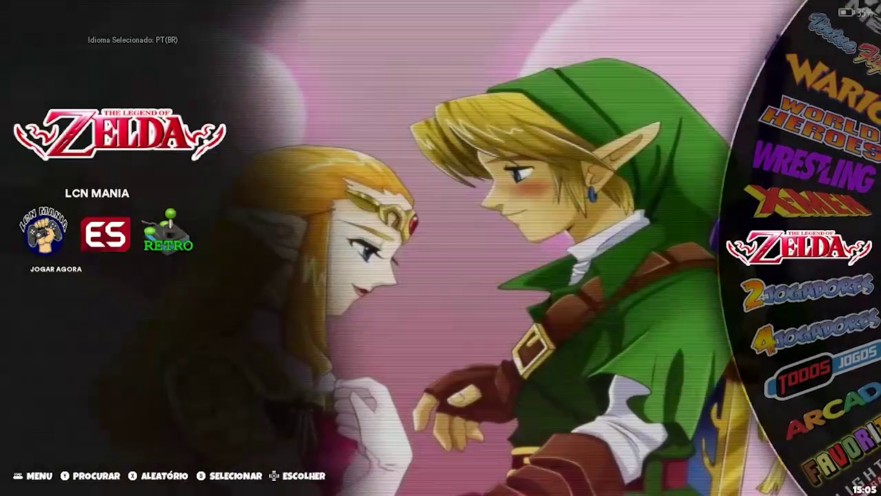
key("Up")
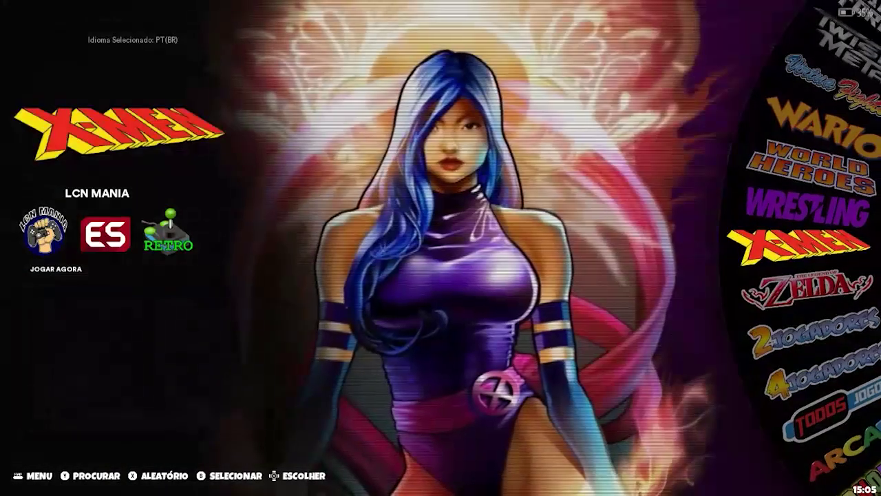
key("Up")
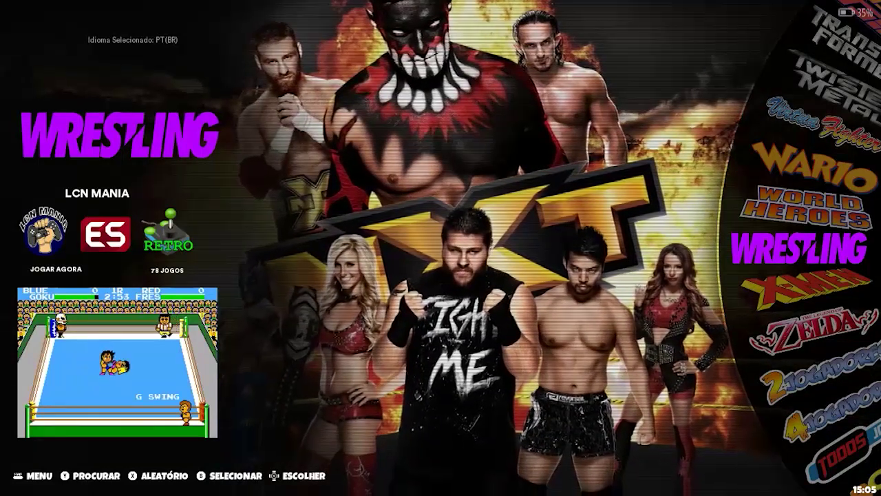
key("Up")
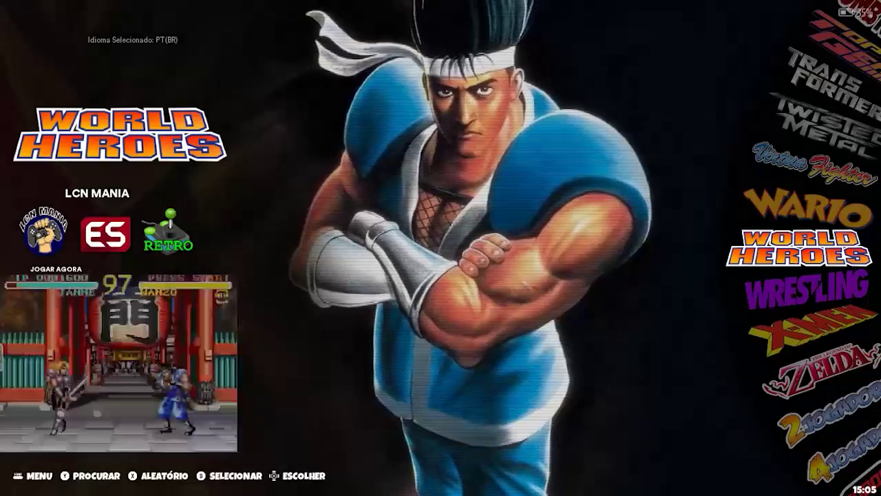
key("Up")
key("Up")
key("Up")
key("Up")
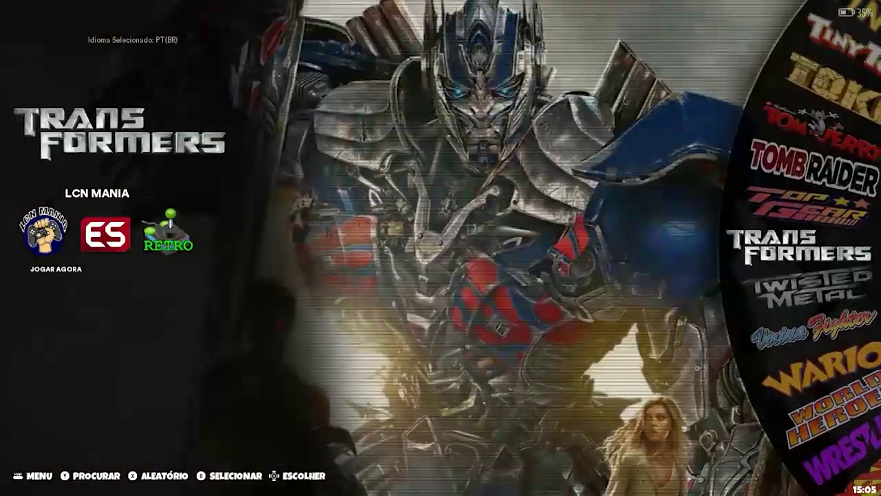
key("Up")
key("Up")
key("Up")
key("Up")
key("Up")
key("Up")
key("Up")
key("Up")
key("Up")
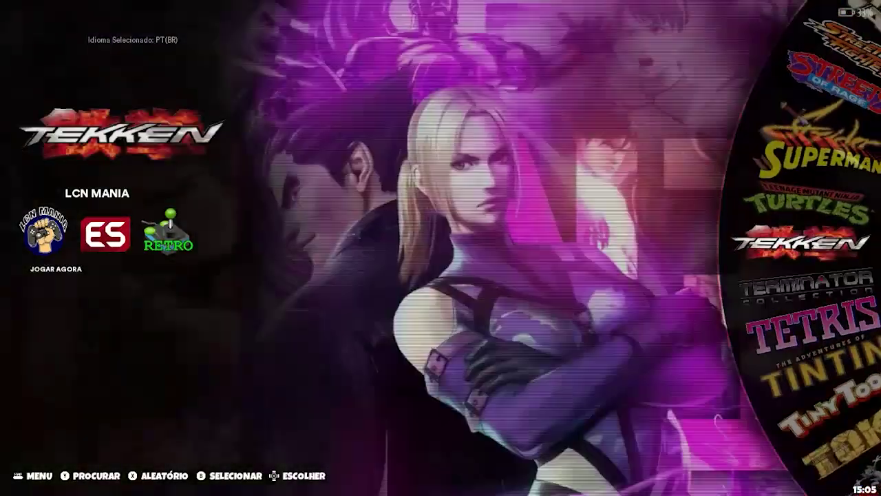
key("Up")
key("Up")
key("Up")
key("Up")
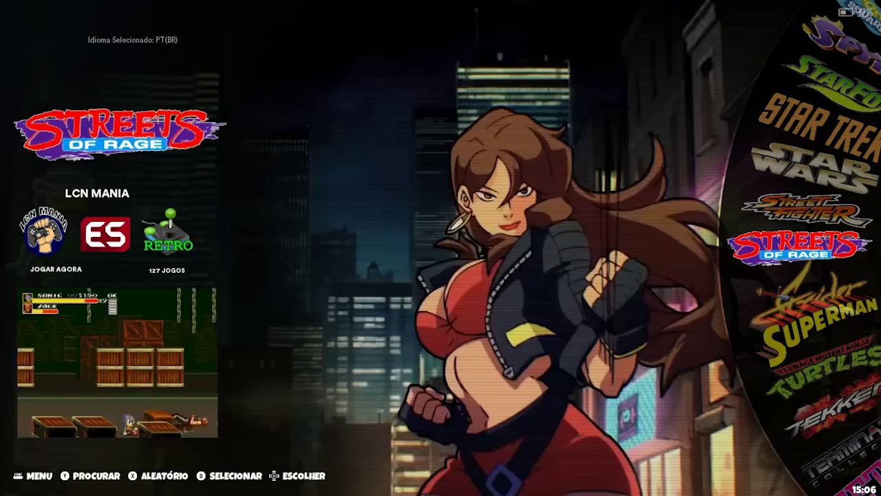
Open the Sonic the Hedgehog collection and choose APAGAR COLEÇÃO from its view options
key("Page_Up")
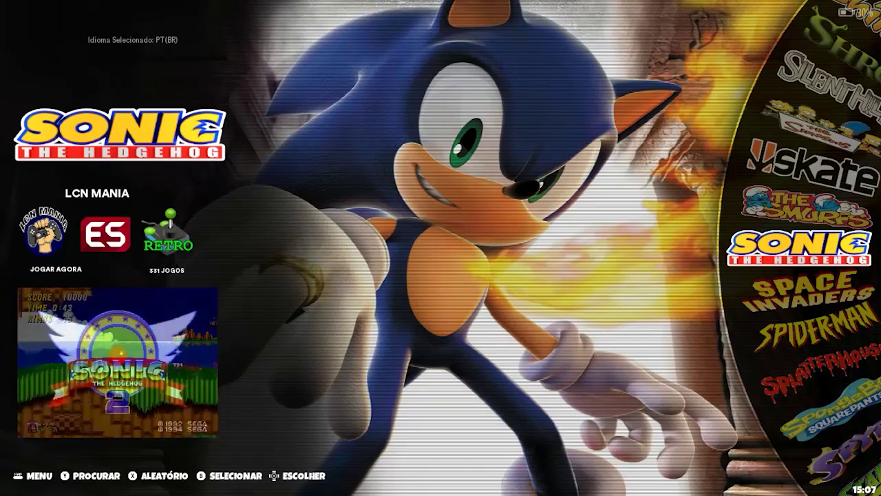
key("Return")
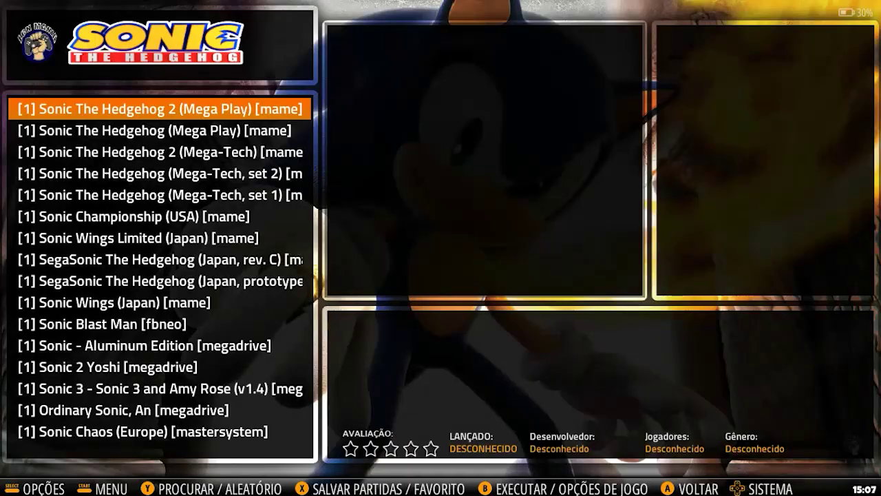
key("BackSpace")
key("Up")
key("Up")
key("Up")
key("Up")
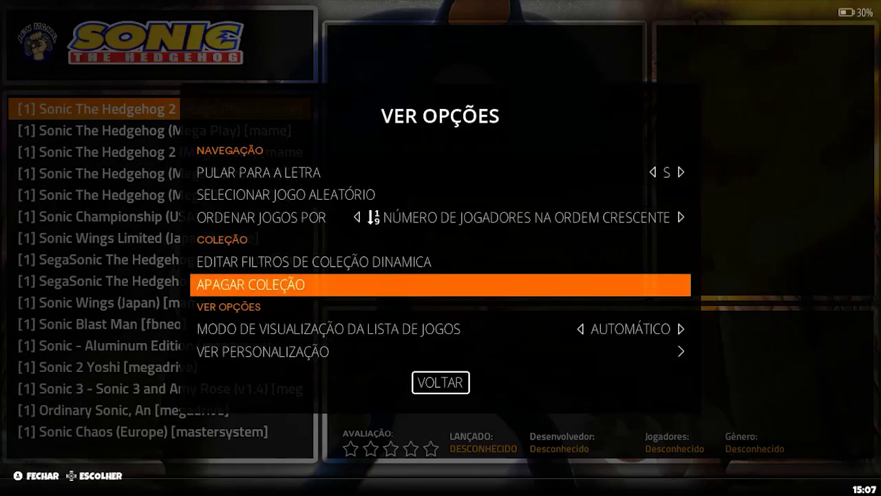
key("Return")
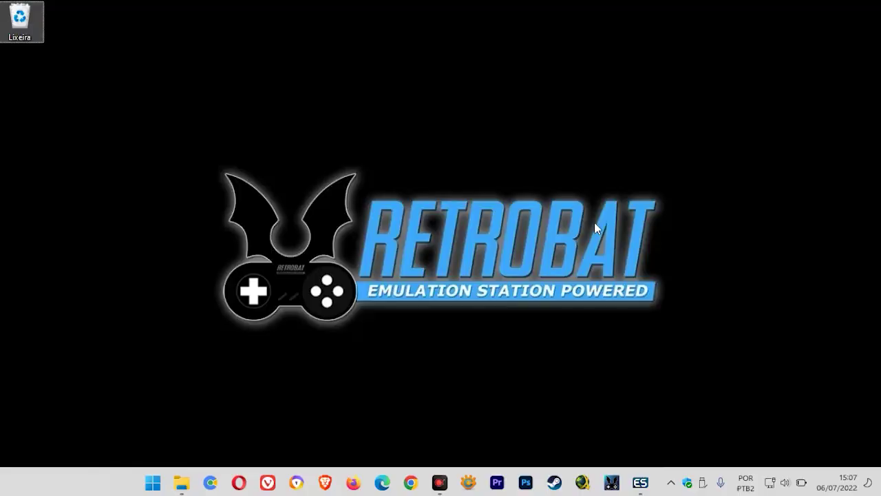
Switch to File Explorer, open the HyperflixMod theme's assets\arts folder, and show its images as extra large icons
left_click(181, 482)
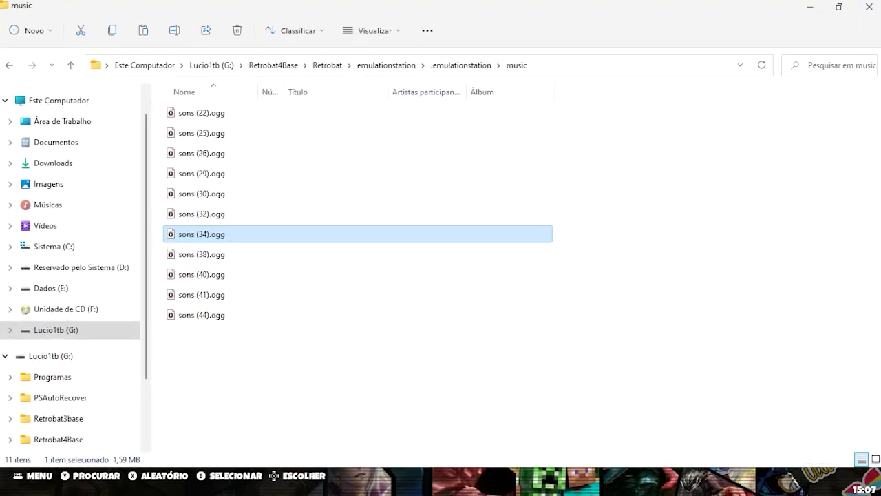
left_click(461, 66)
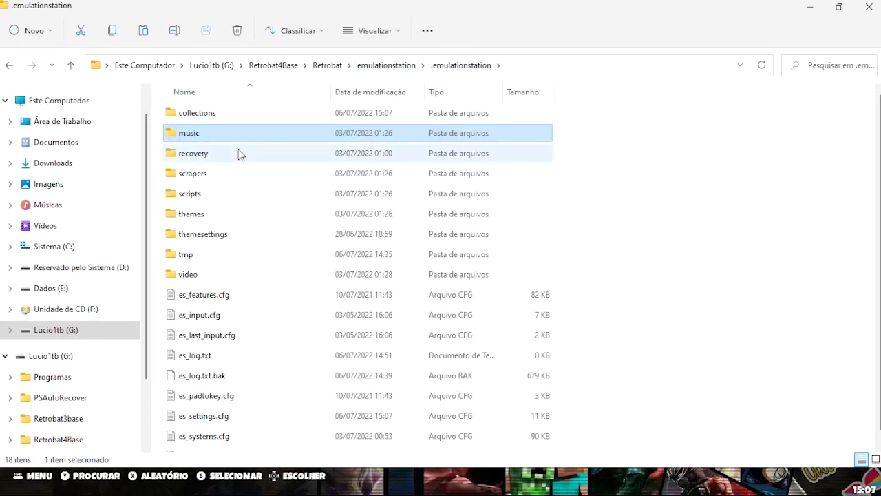
double_click(198, 214)
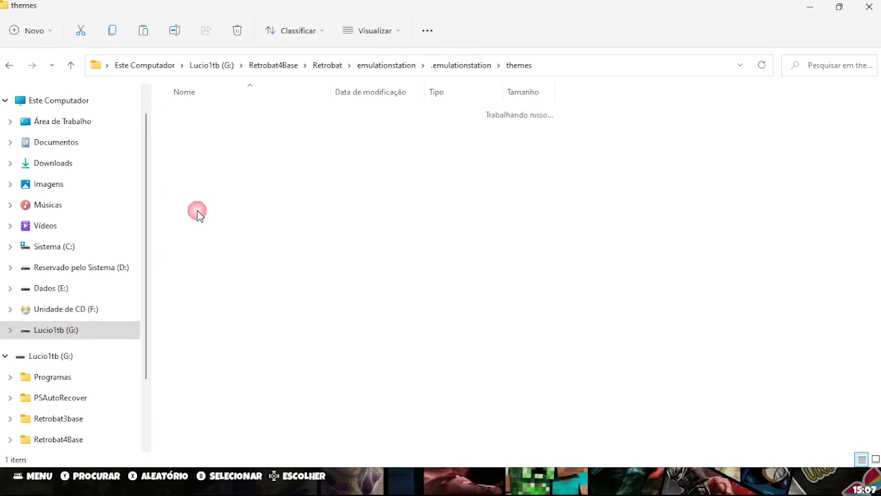
left_click(194, 114)
double_click(194, 114)
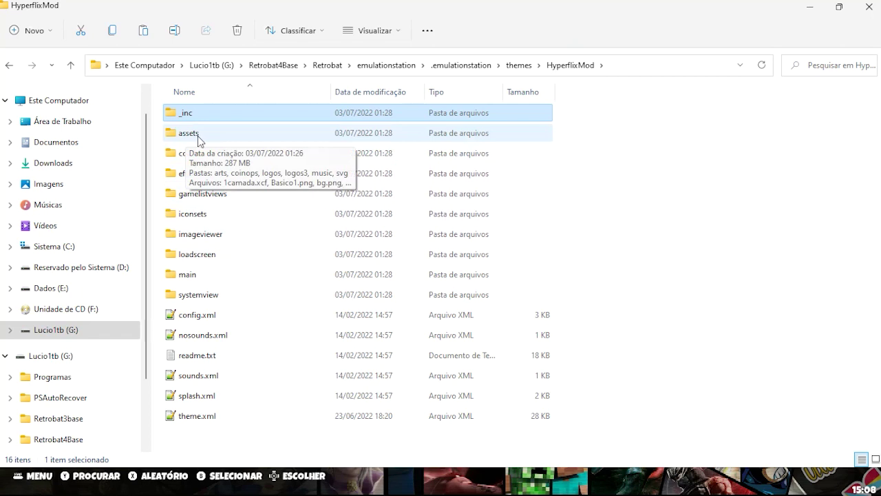
double_click(199, 136)
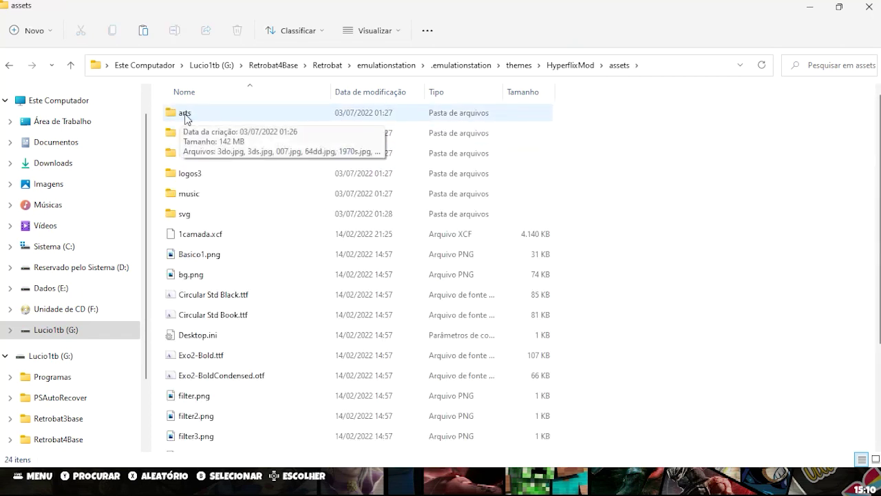
double_click(185, 114)
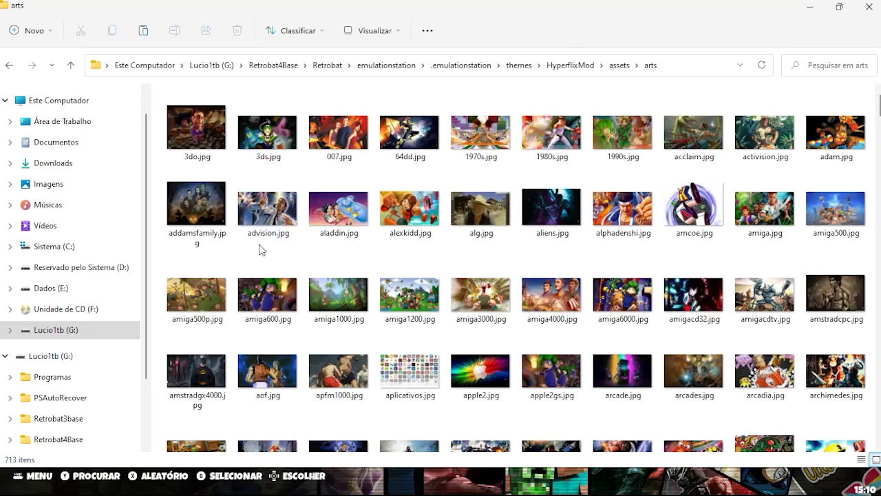
left_click(386, 38)
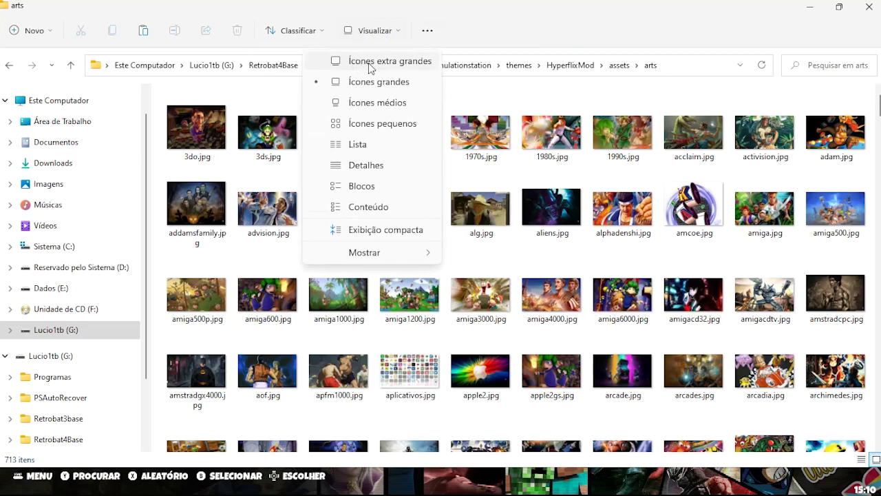
left_click(372, 66)
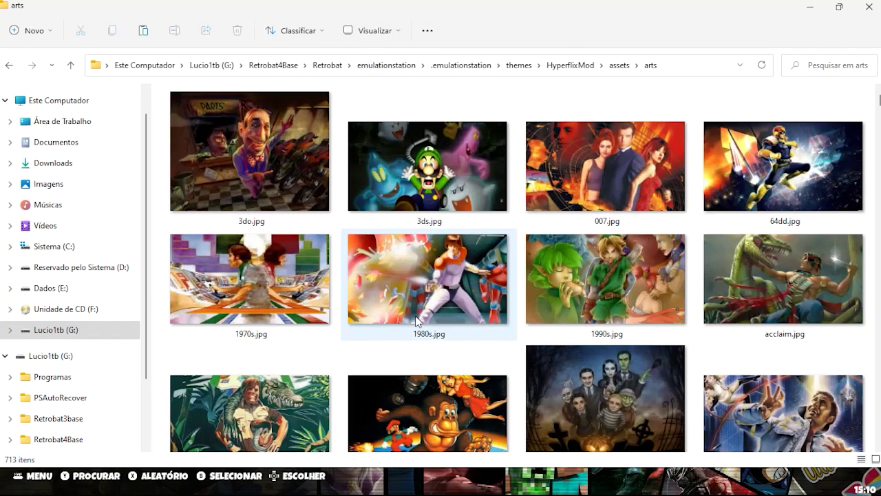
Look through the system and automatic collection artwork in the arts folder from 3do.jpg to auto-puzzle.jpg
left_click(294, 189)
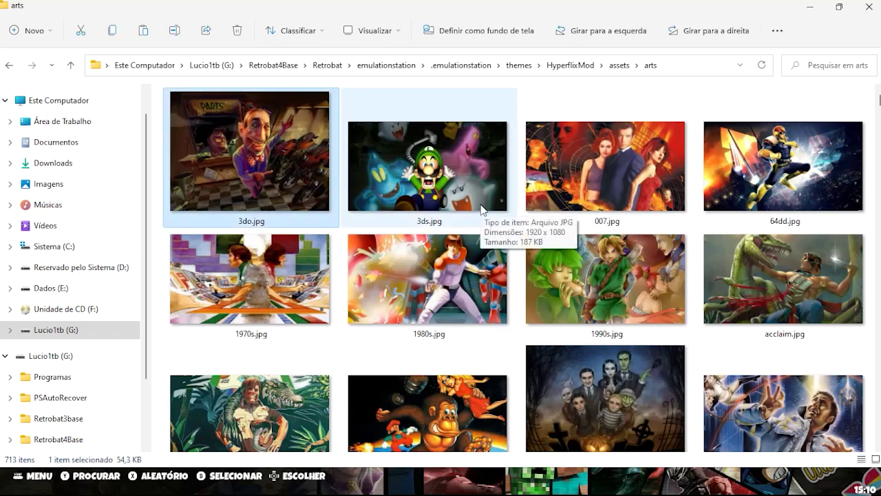
key("Down")
key("Down")
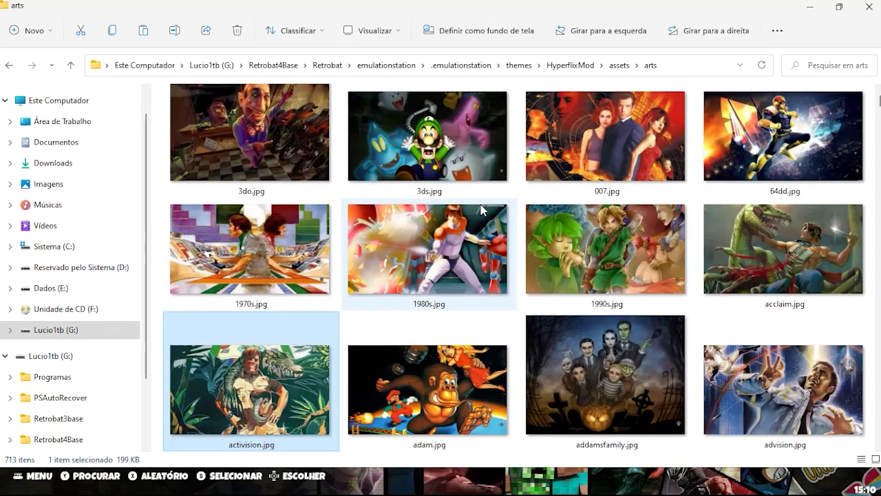
key("Down")
key("Down")
key("Down")
key("Down")
key("Down")
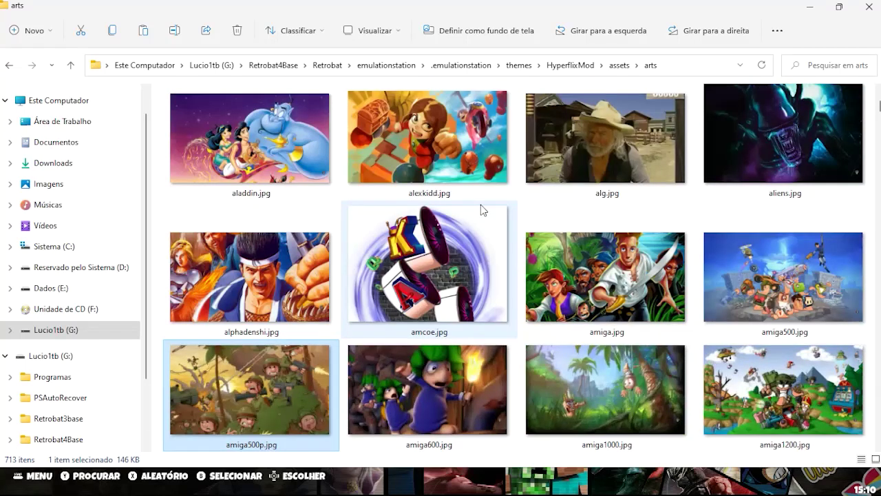
key("Down")
key("Down")
key("Down")
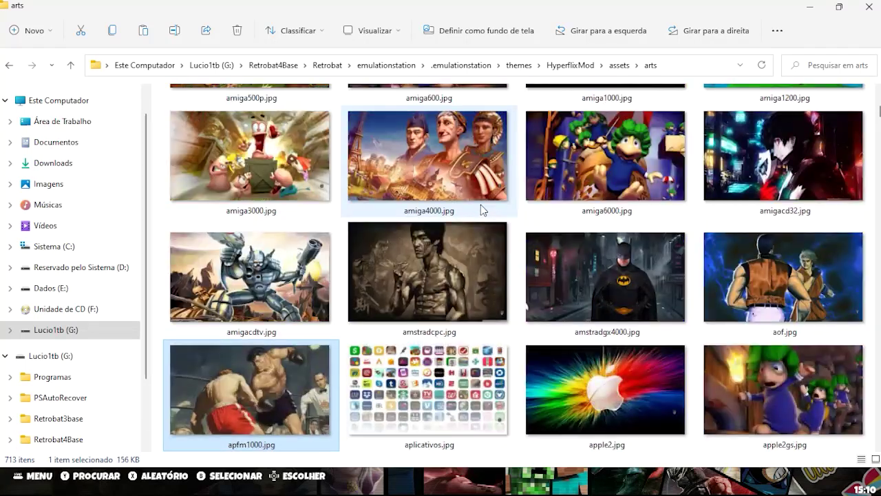
key("Right")
key("Left")
key("Down")
key("Down")
key("Down")
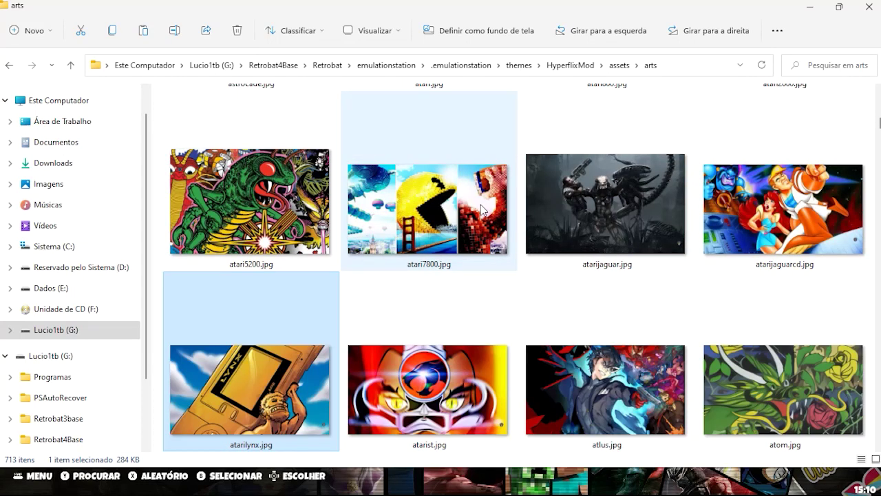
key("Down")
key("Down")
key("Up")
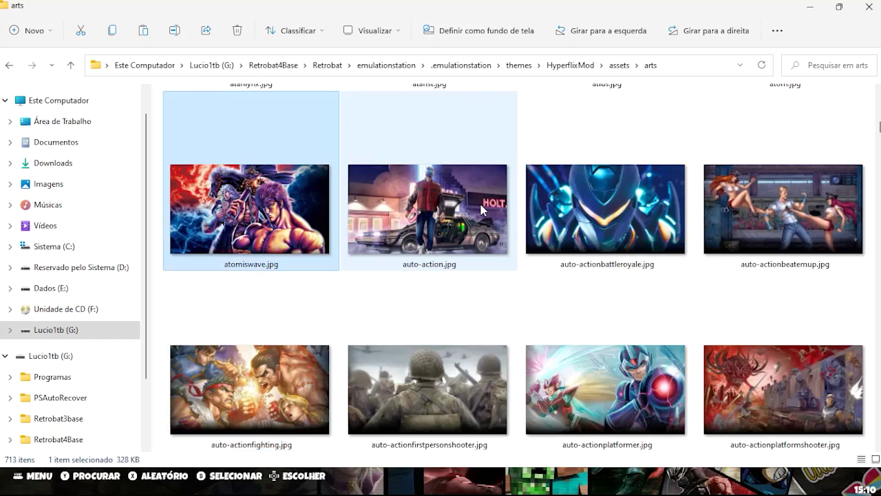
scroll(587, 206, "down", 15)
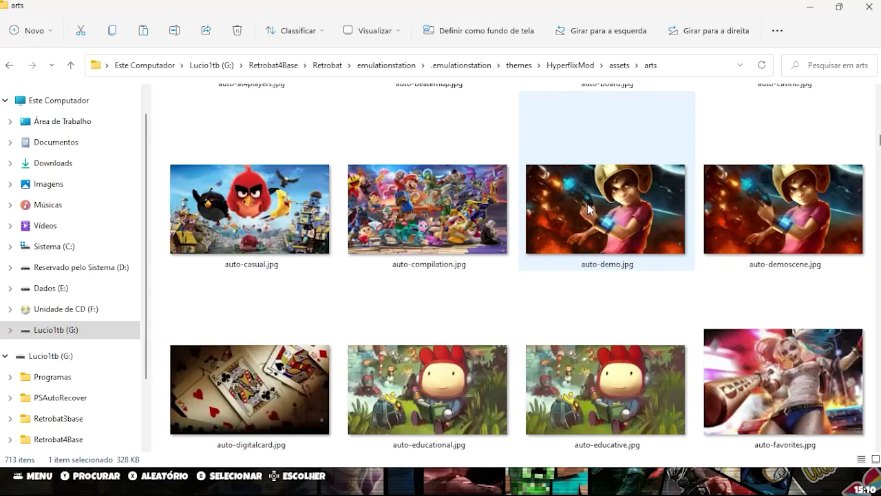
scroll(587, 203, "down", 3)
scroll(588, 204, "down", 3)
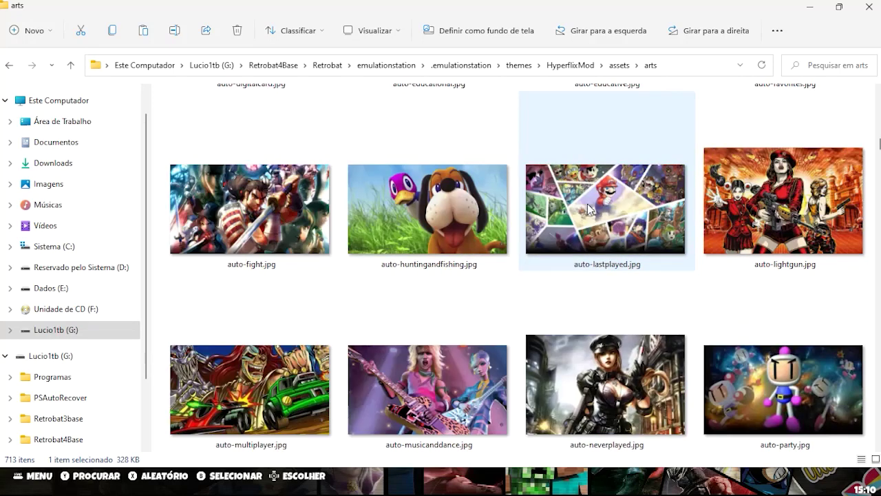
scroll(587, 204, "down", 3)
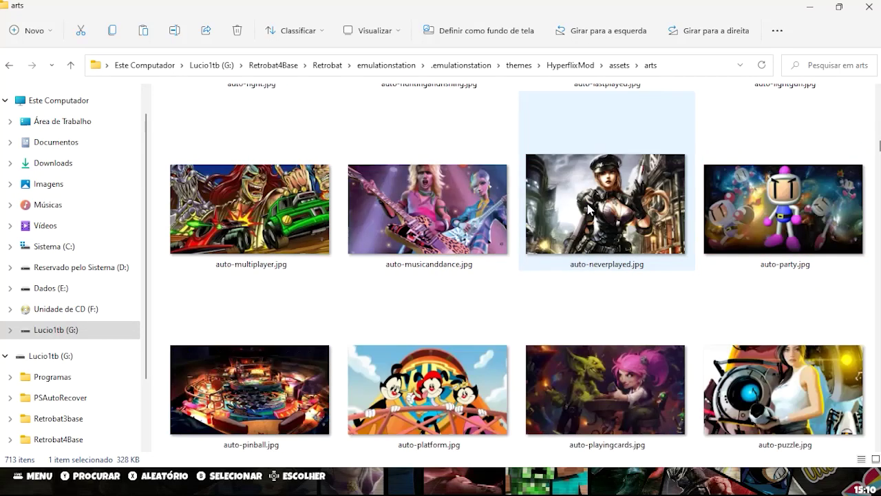
Locate the Sonic artwork in the arts folder and select sonic.jpg
left_click(444, 253)
key("s")
key("o")
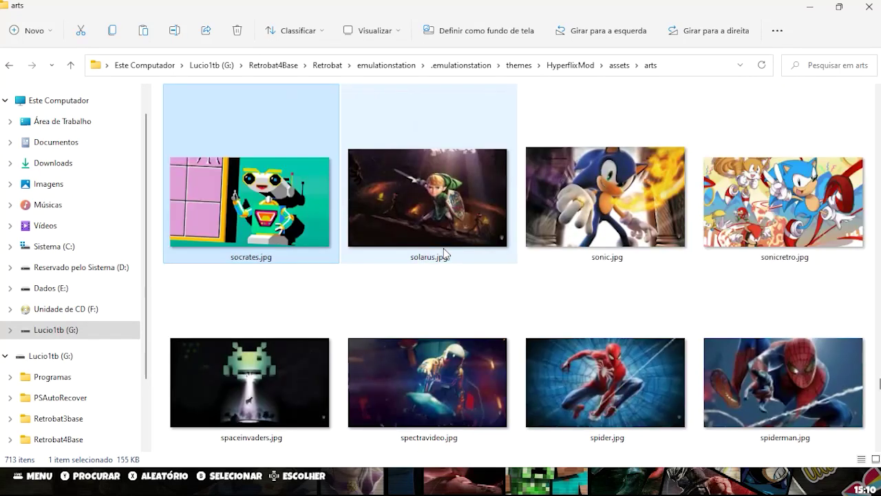
left_click(622, 217)
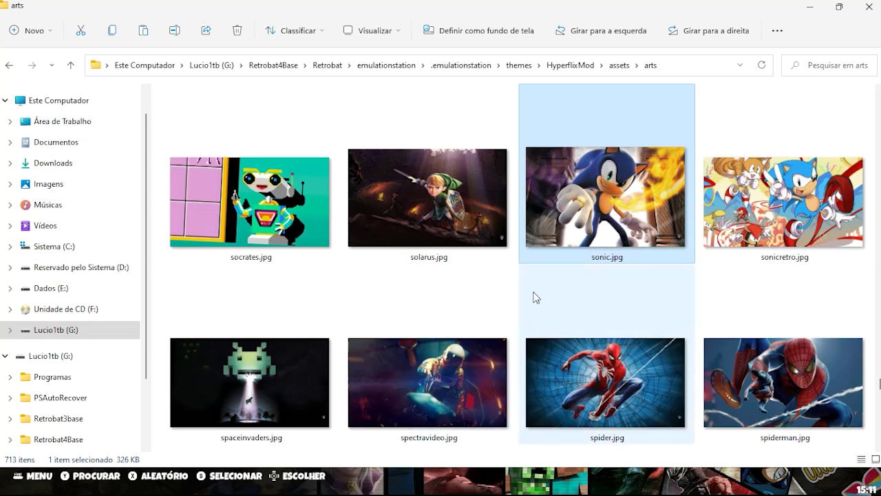
Switch back to EmulationStation and open the TODOS JOGOS game list from the system carousel
key("alt+Tab")
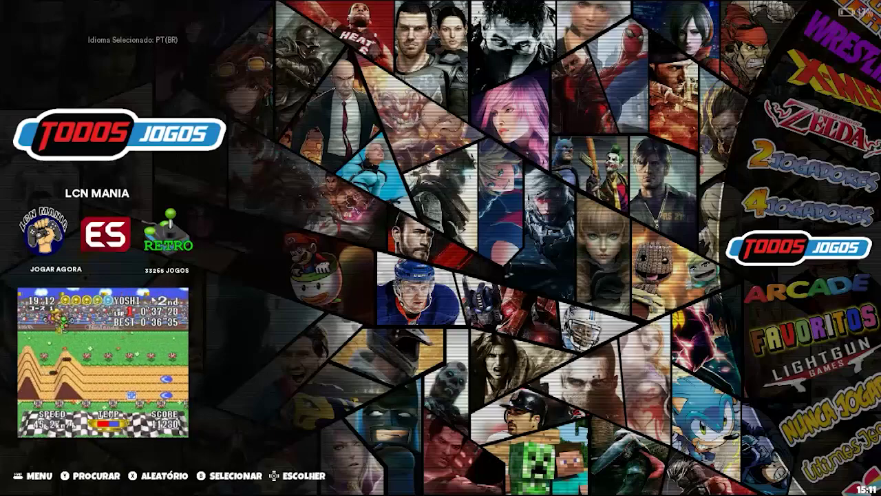
key("Up")
key("Down")
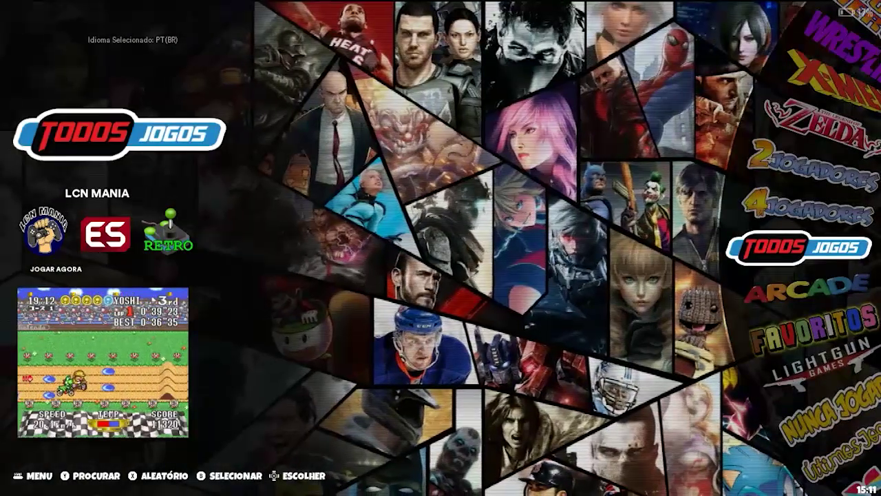
key("Return")
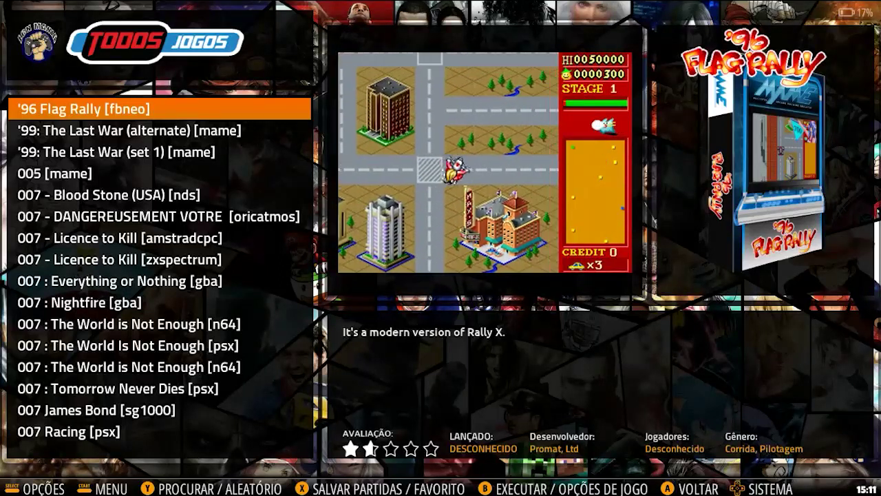
Filter the TODOS JOGOS list by the text "sonic" from its view options
key("F2")
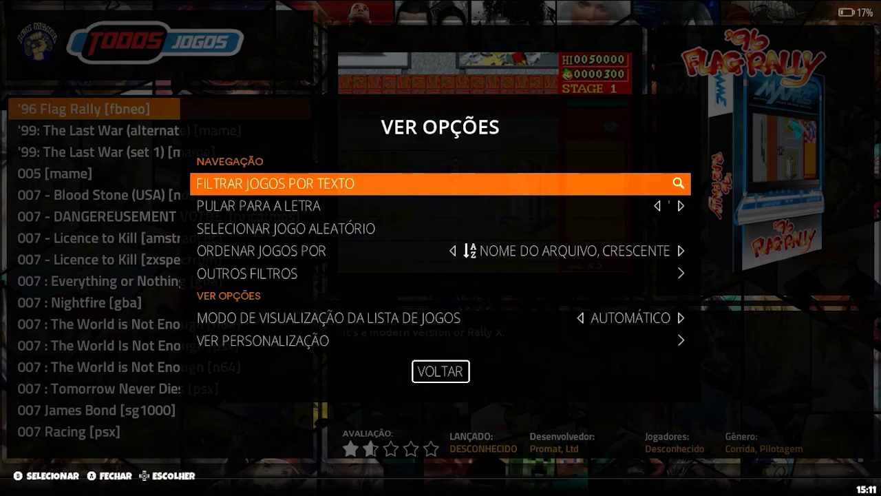
key("Return")
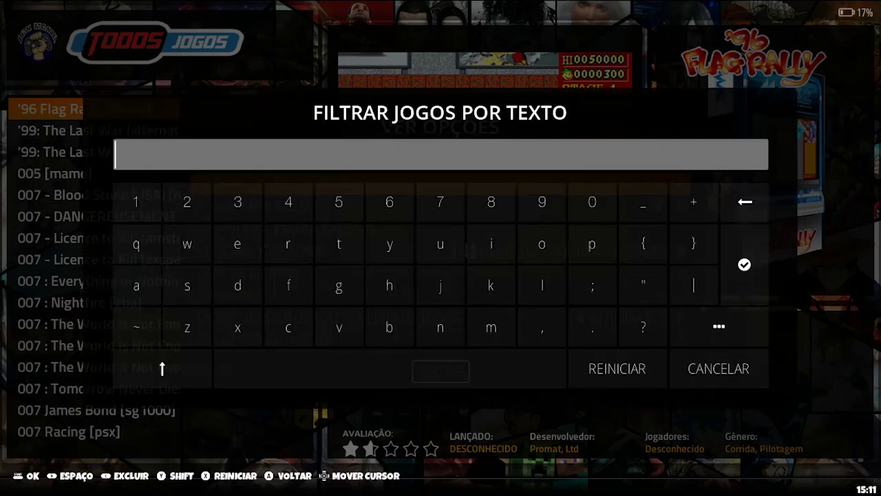
type("sonic")
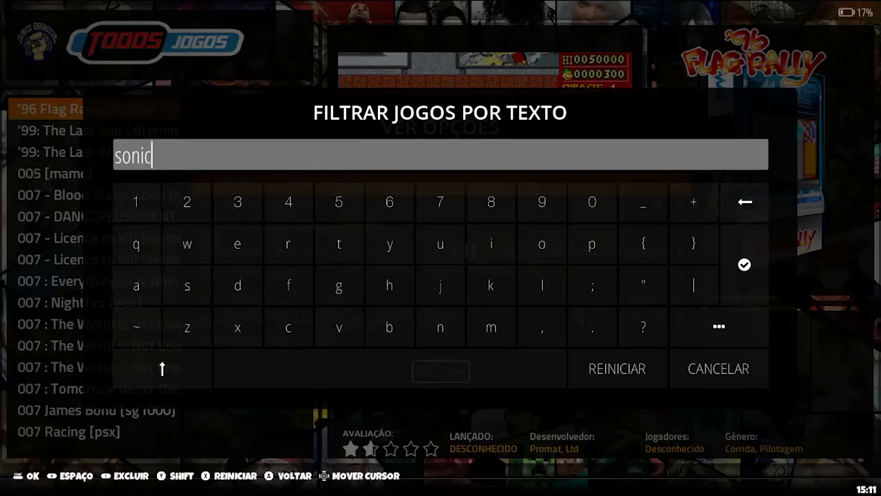
key("Return")
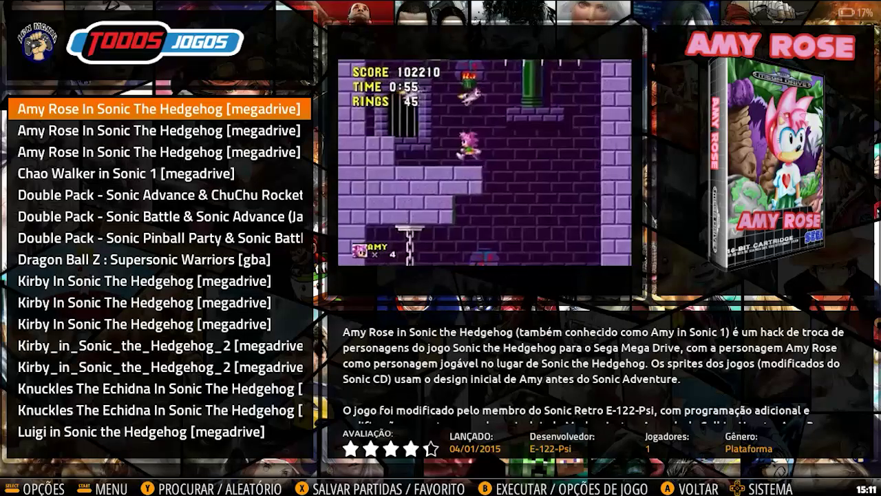
Look through the first games in the filtered list, stopping at Dragon Ball Z : Supersonic Warriors
key("Down")
key("Down")
key("Down")
key("Down")
key("Down")
key("Down")
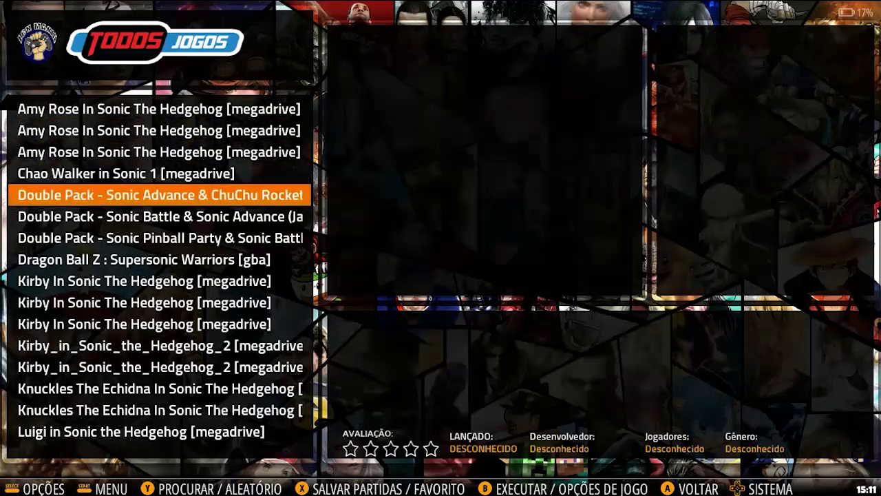
key("Down")
key("Down")
key("Down")
key("Down")
key("Up")
key("Up")
key("Up")
key("Up")
key("Up")
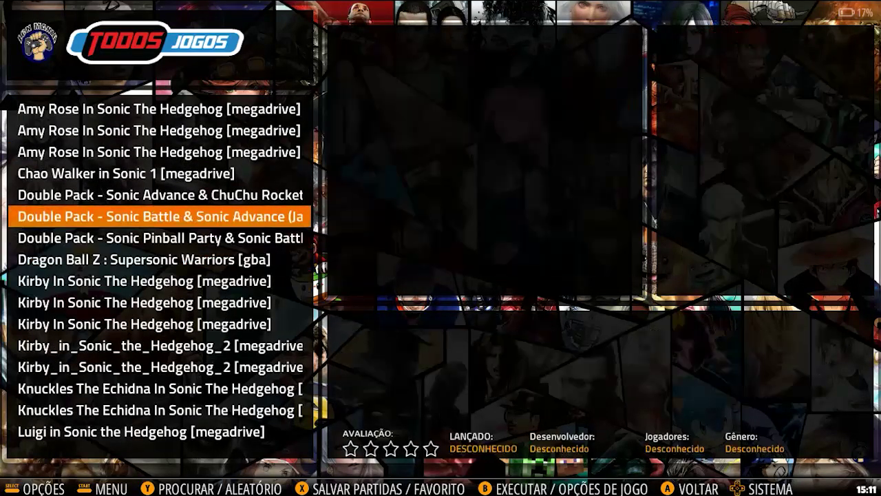
key("Down")
key("Down")
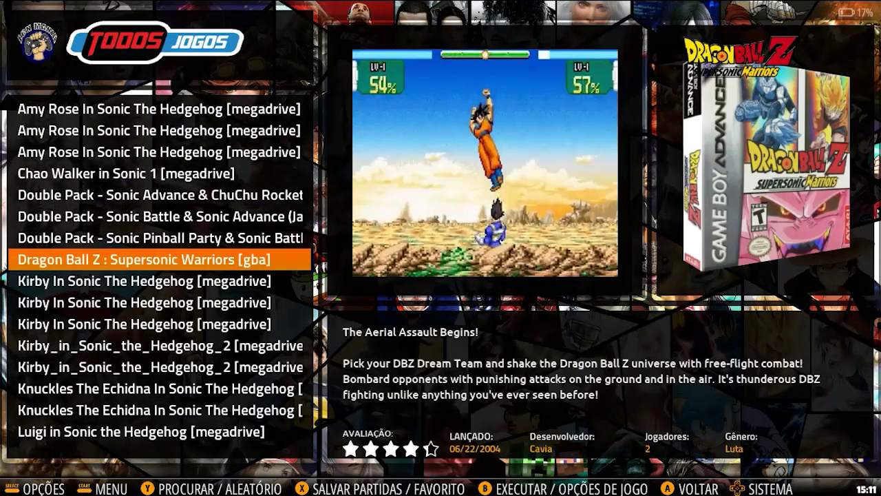
Choose CRIAR NOVA COLEÇÃO DINAMICA for the filtered games and open the collection name for editing
key("F2")
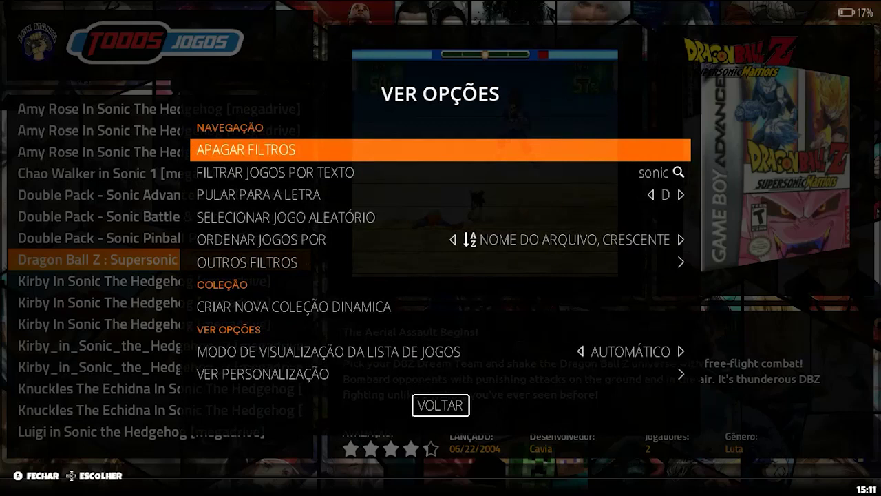
key("Down")
key("Down")
key("Down")
key("Down")
key("Down")
key("Down")
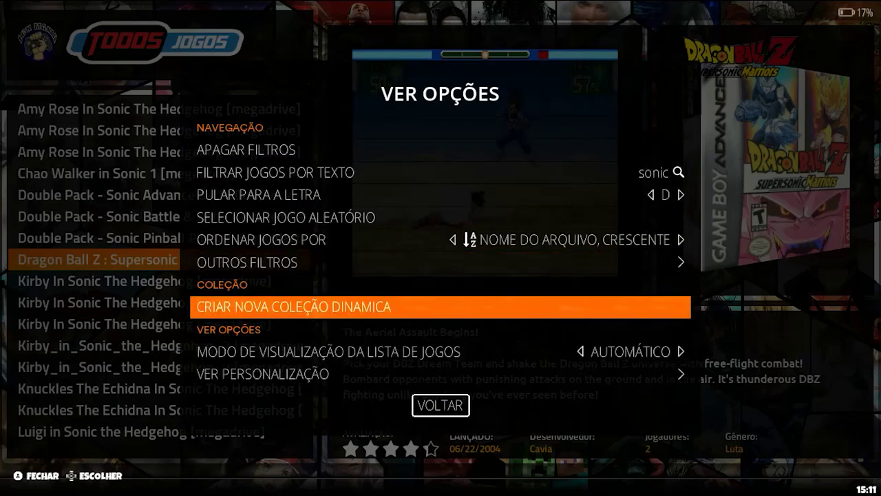
key("Return")
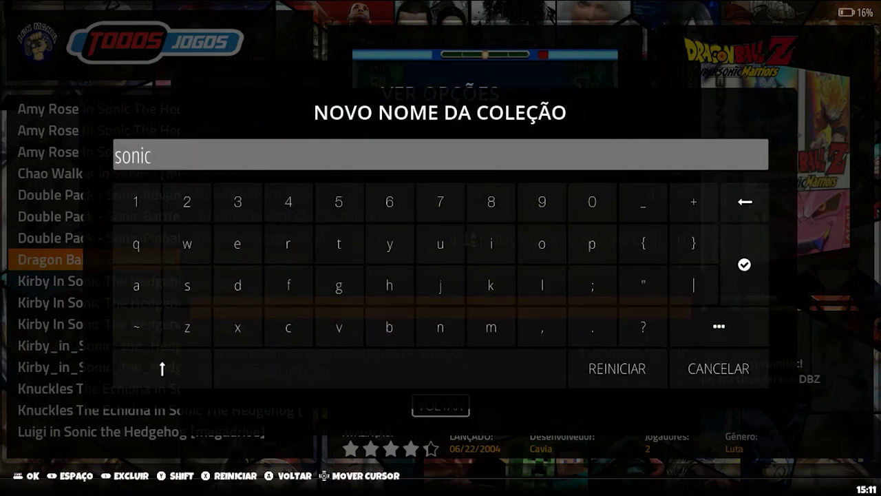
key("Return")
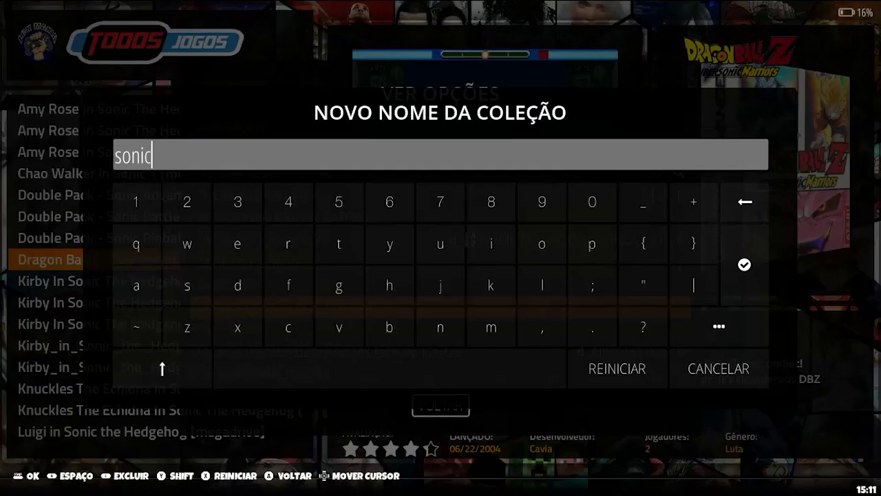
Switch to File Explorer and check the file name of the Sonic artwork in the arts folder
key("alt+Tab")
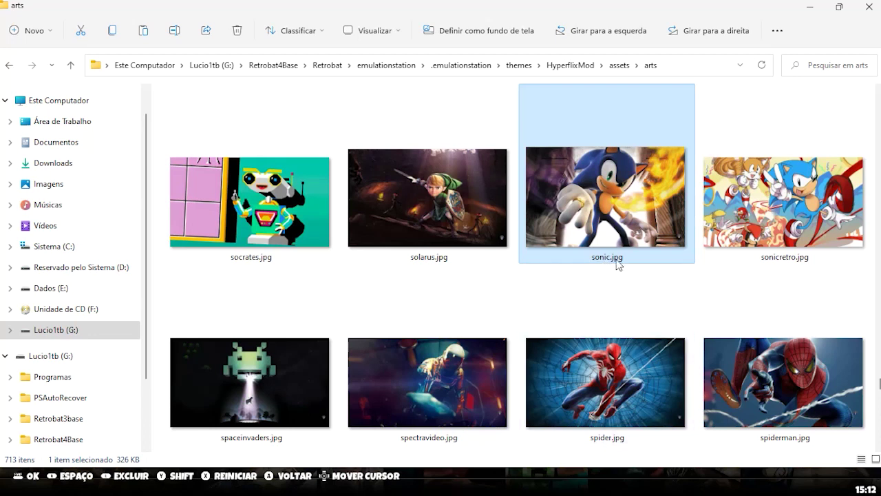
mouse_move(608, 265)
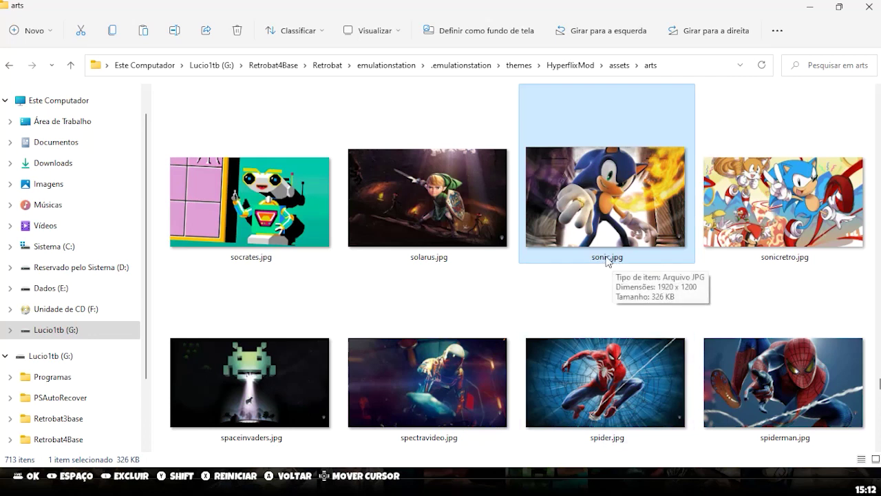
Switch back to EmulationStation, create the sonic collection and check its entry in the carousel
key("alt+Tab")
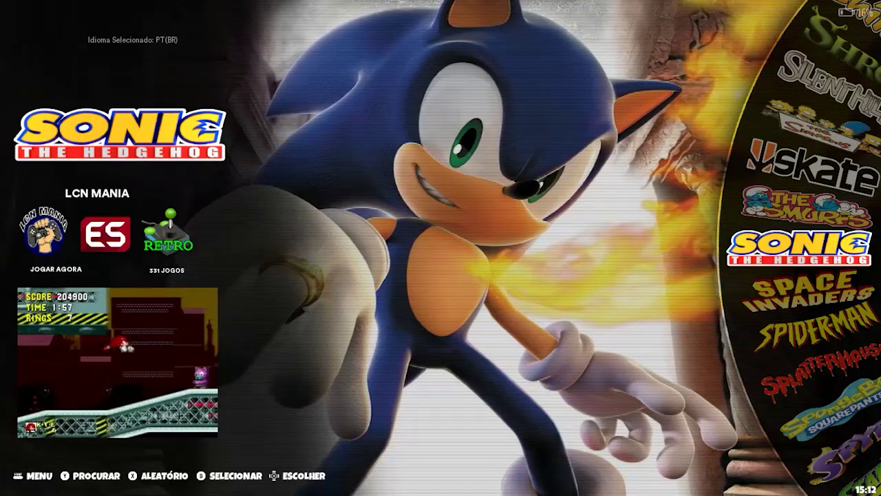
key("Down")
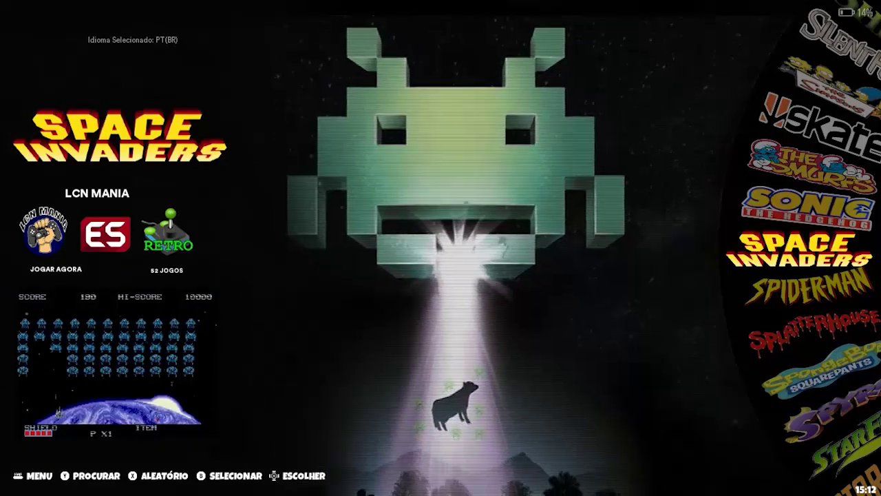
key("Up")
Go through the carousel from Sonic back to the Road Rash collection and open its game list
key("Up")
key("Up")
key("Up")
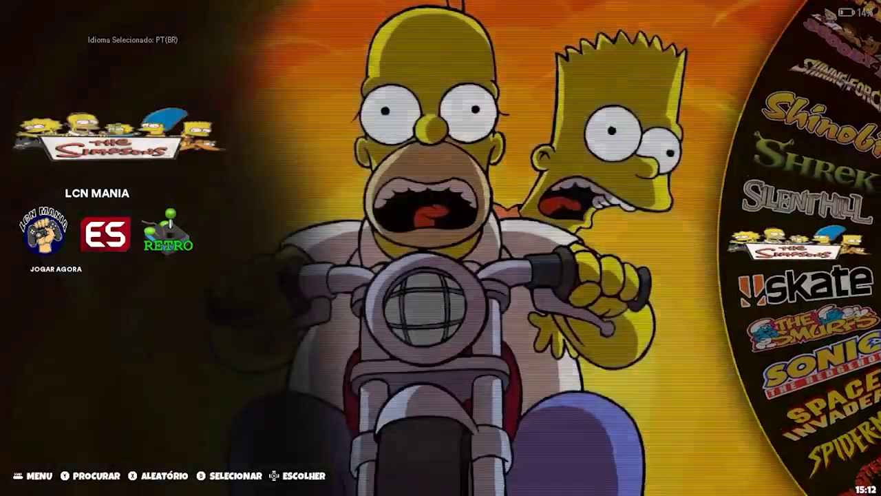
key("Up")
key("Up")
key("Up")
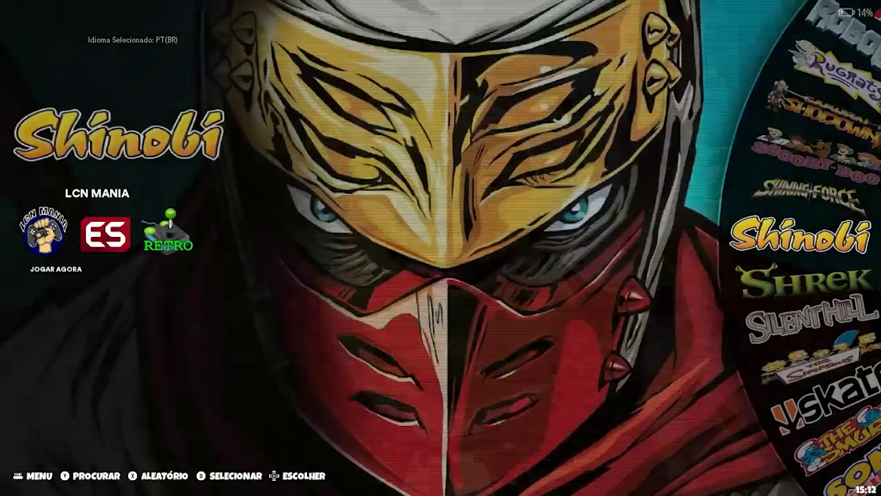
key("Up")
key("Up")
key("Up")
key("Up")
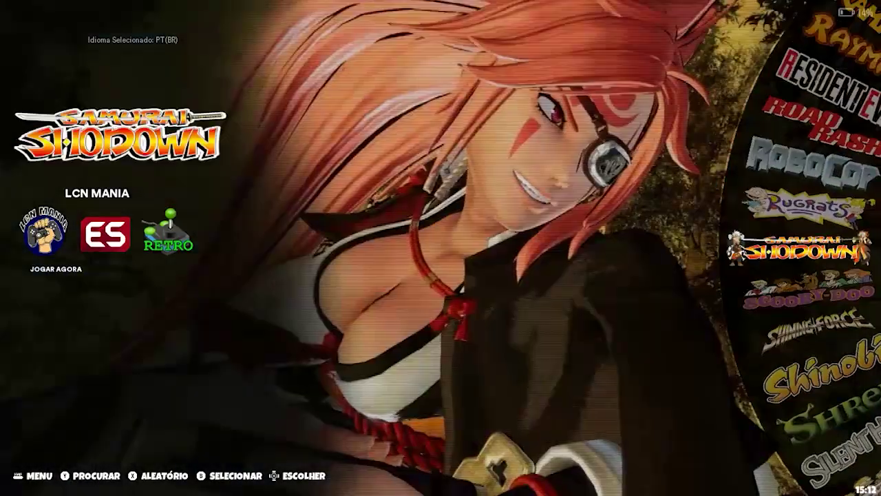
key("Up")
key("Up")
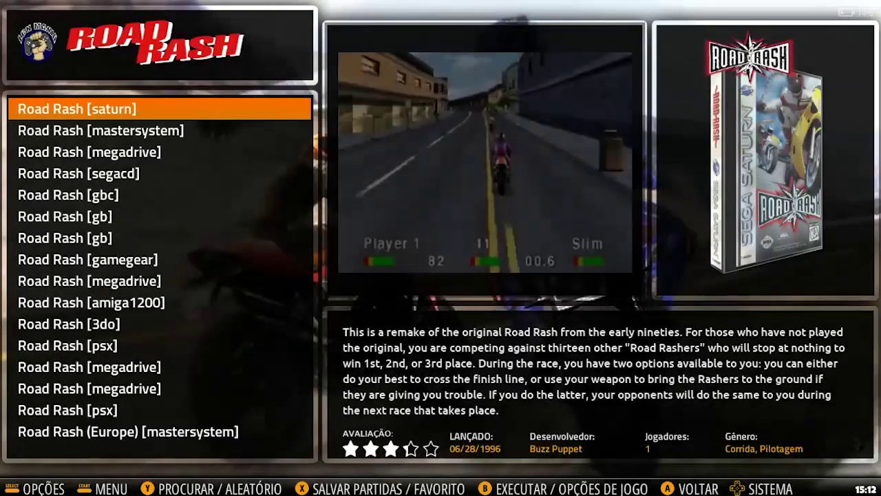
Delete the existing Road Rash collection with APAGAR COLEÇÃO in its view options
key("F2")
key("Up")
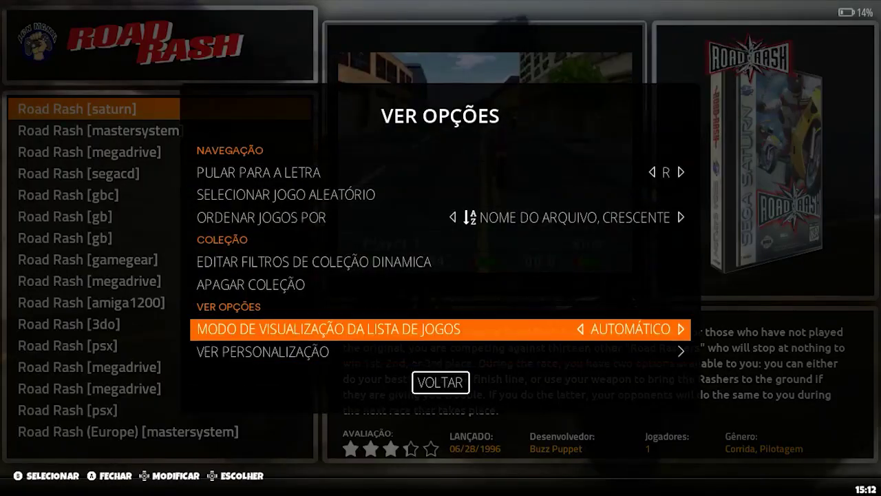
key("Up")
key("Up")
key("Return")
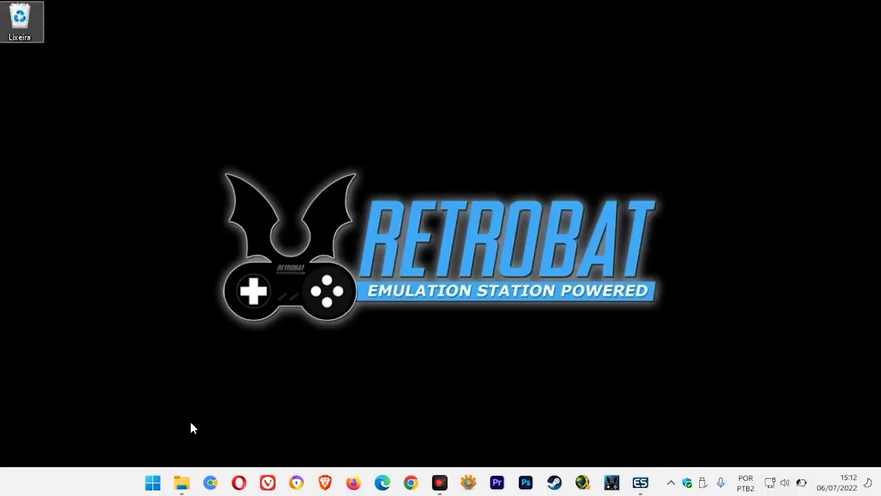
Switch to File Explorer and find the Road Rash artwork file in the arts folder
left_click(182, 482)
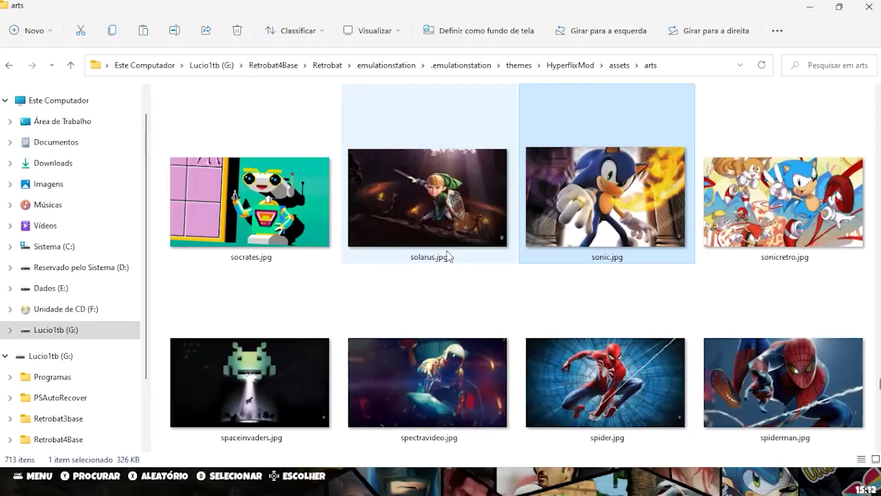
left_click(610, 362)
type("r")
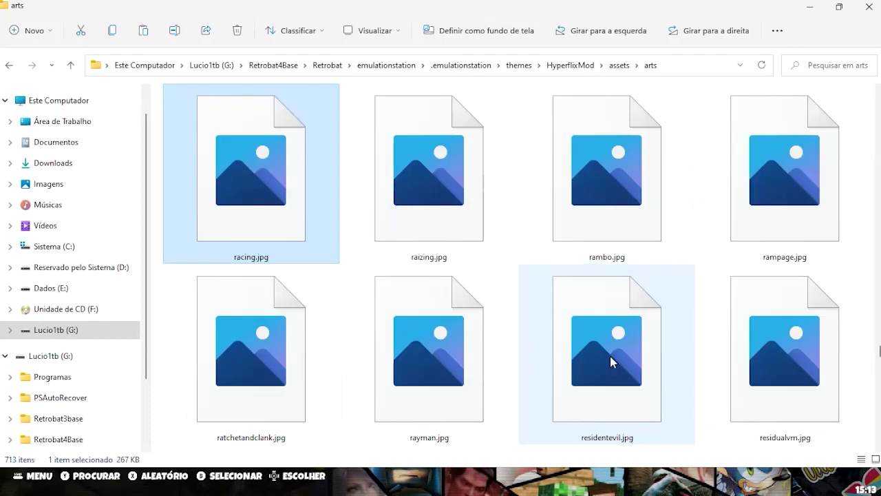
type("ro")
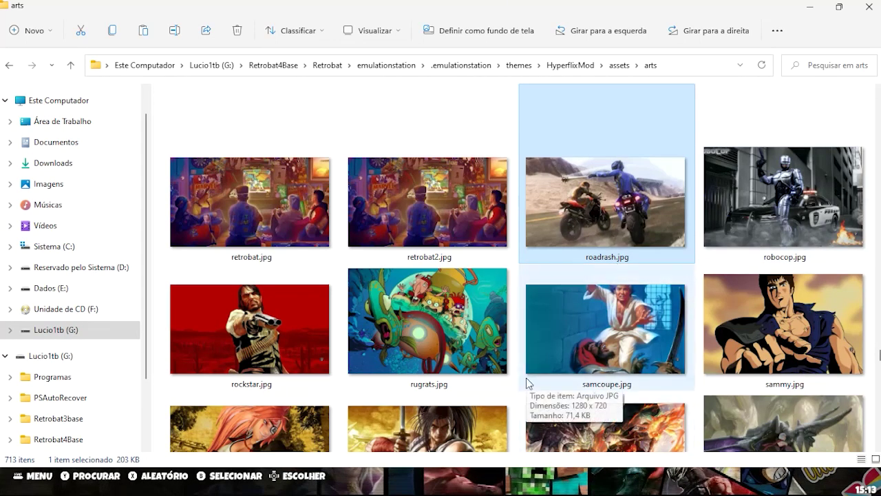
Switch back to EmulationStation and filter the TODOS JOGOS list by the text "road rash", rechecking the artwork's file name
key("alt+Tab")
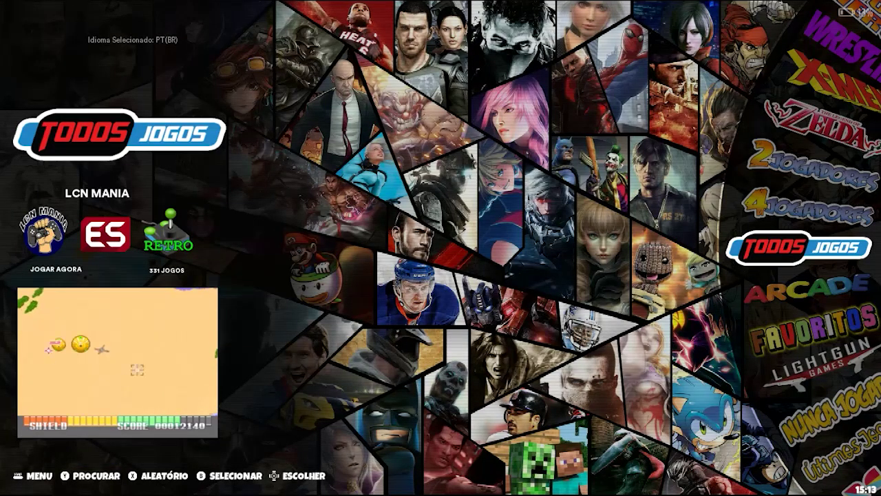
key("Return")
key("BackSpace")
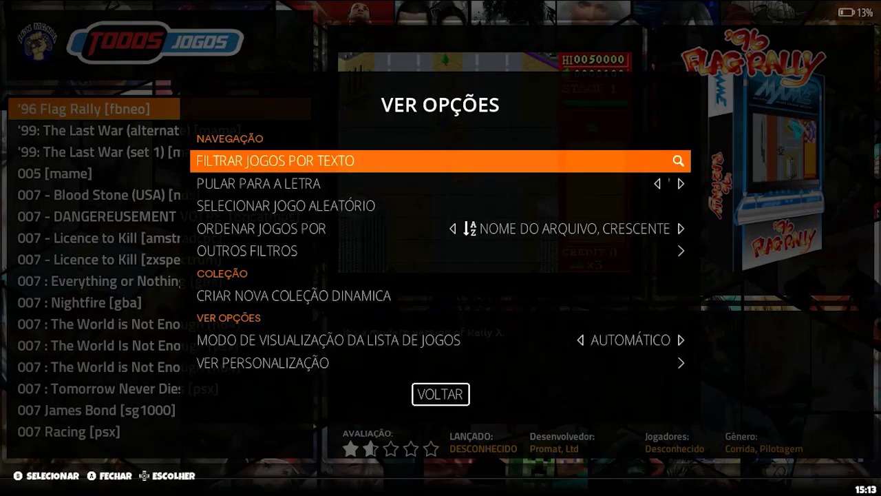
key("Return")
type("ro")
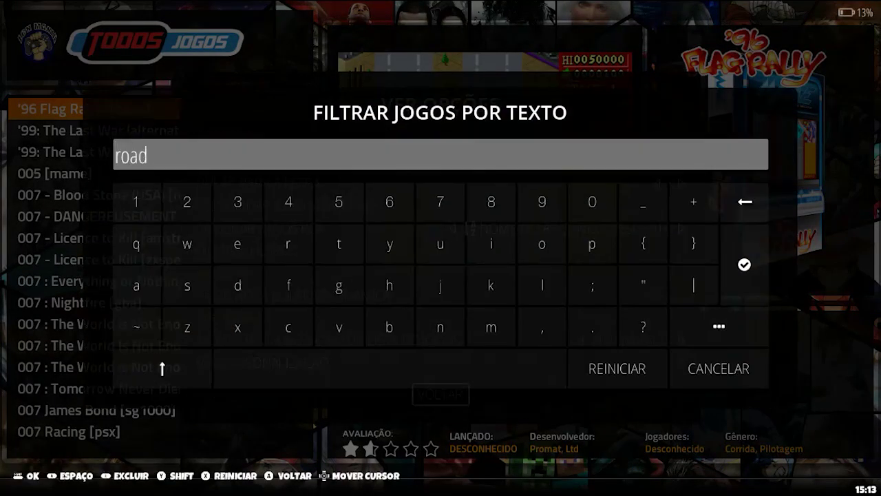
type("ad rash")
key("alt+Tab")
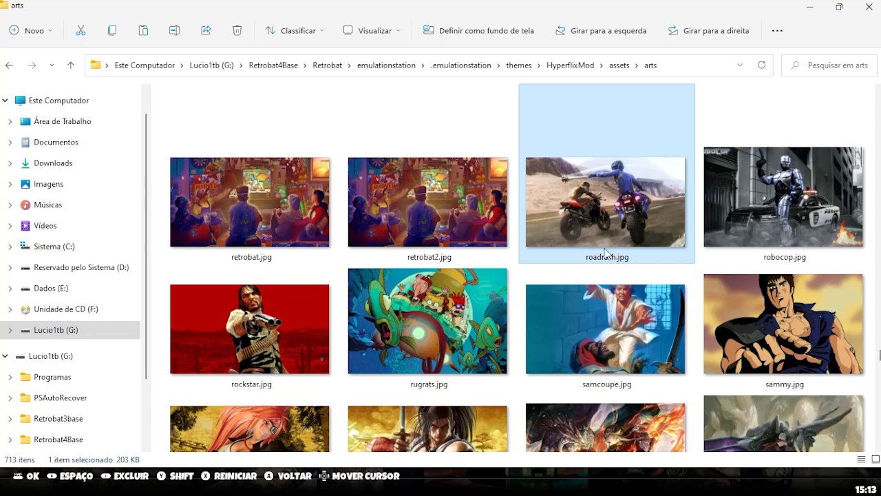
key("alt+Tab")
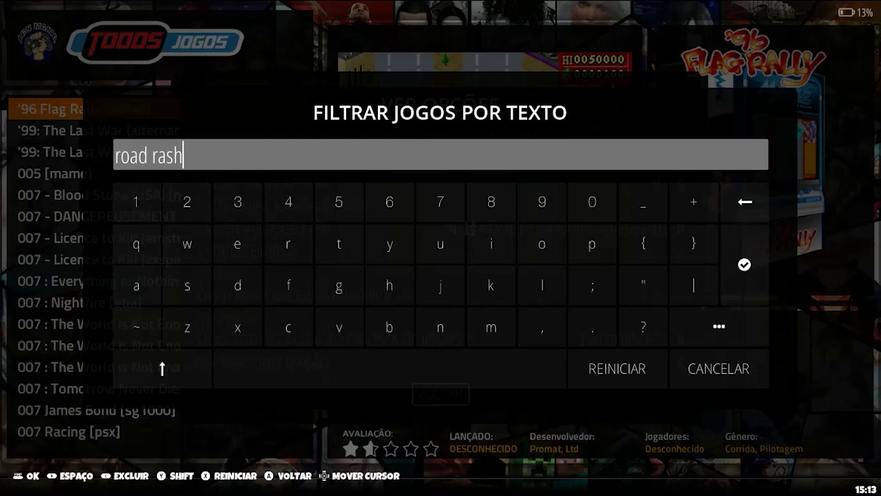
key("Return")
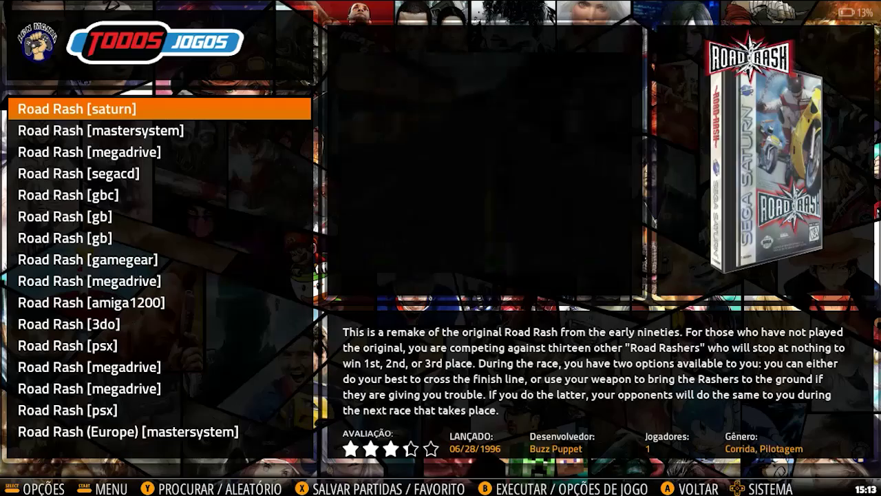
Look through the filtered Road Rash games, stopping at the megadrive version below the gamegear one
key("Down")
key("Down")
key("Down")
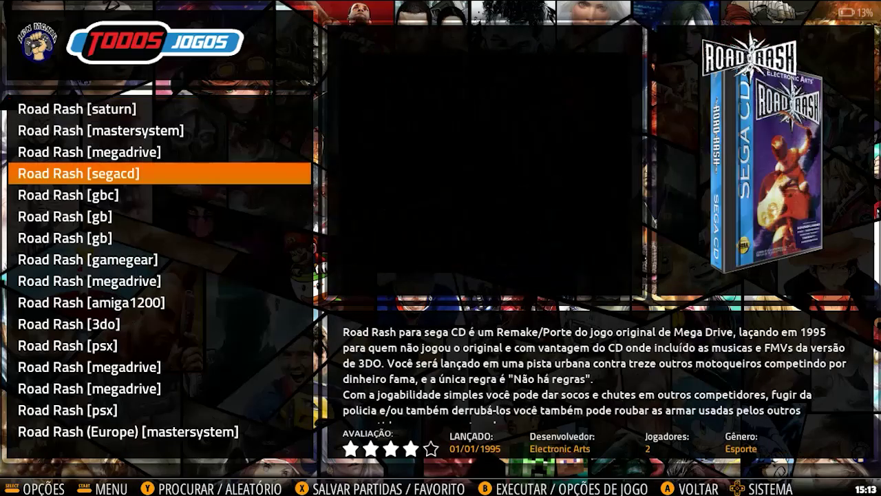
key("Down")
key("Down")
key("Down")
key("Down")
key("Down")
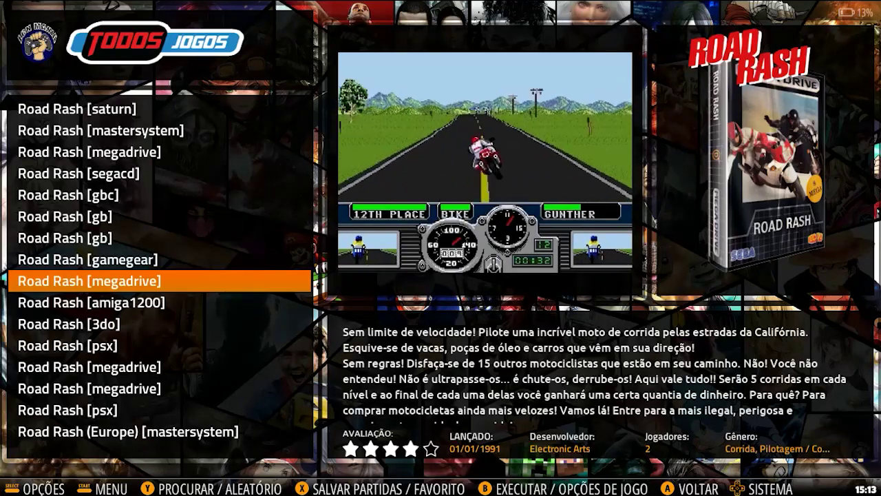
Choose CRIAR NOVA COLEÇÃO DINAMICA for the filtered games and open the collection name for editing
key("F2")
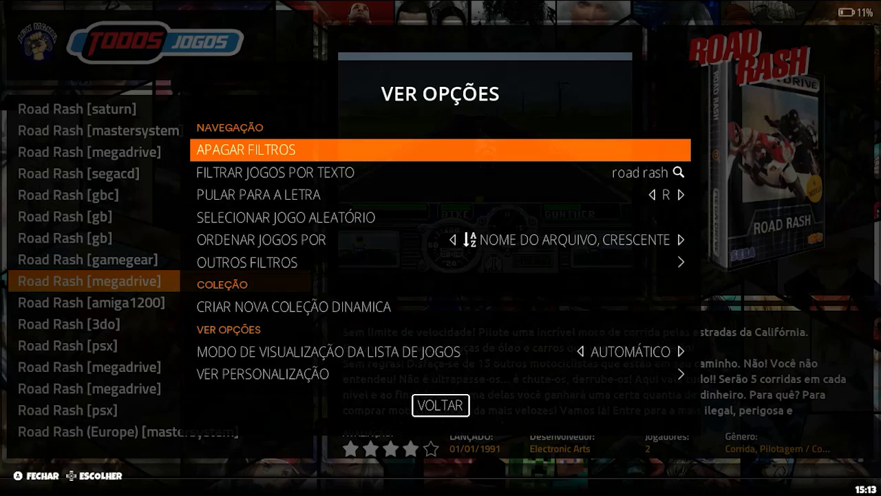
key("Down")
key("Down")
key("Down")
key("Down")
key("Down")
key("Down")
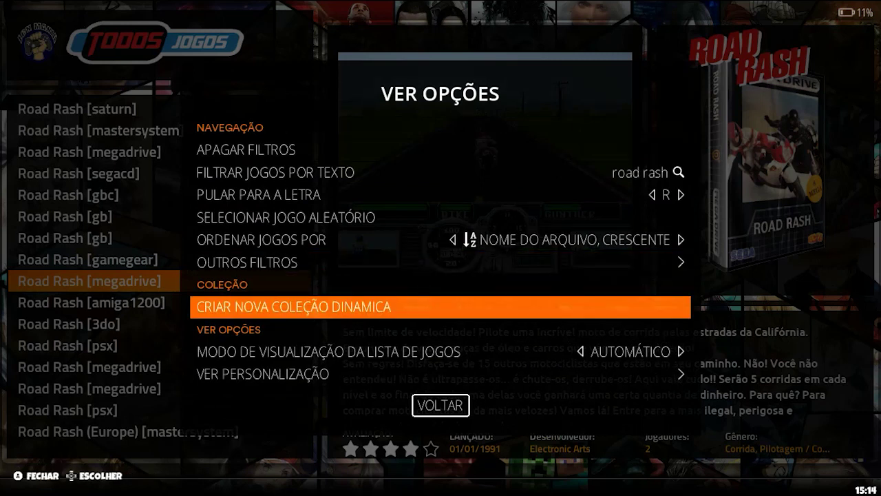
key("Return")
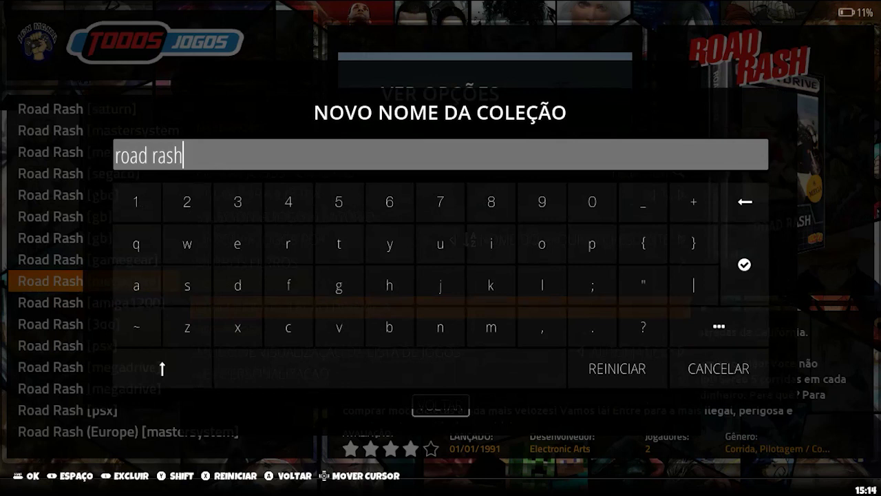
Place the text cursor before "rash" in the collection name and compare the name with roadrash.jpg in File Explorer
key("Left")
key("Left")
key("Left")
key("Left")
key("alt+Tab")
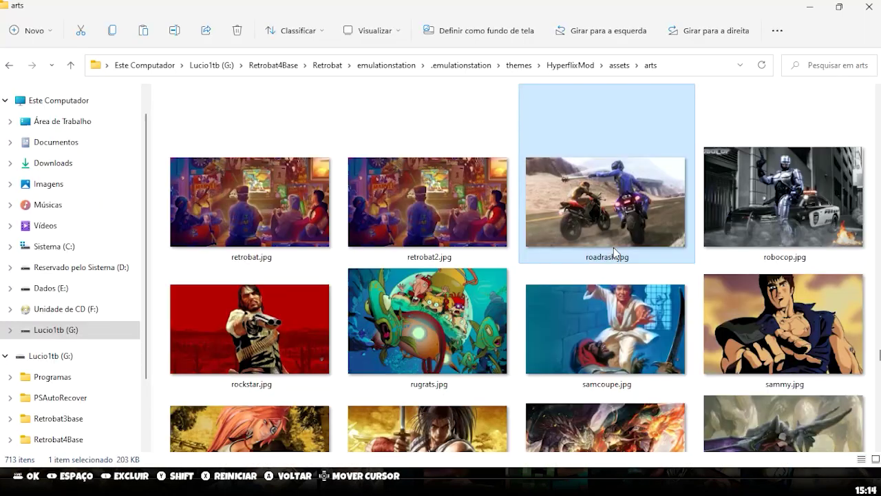
key("Left")
key("Right")
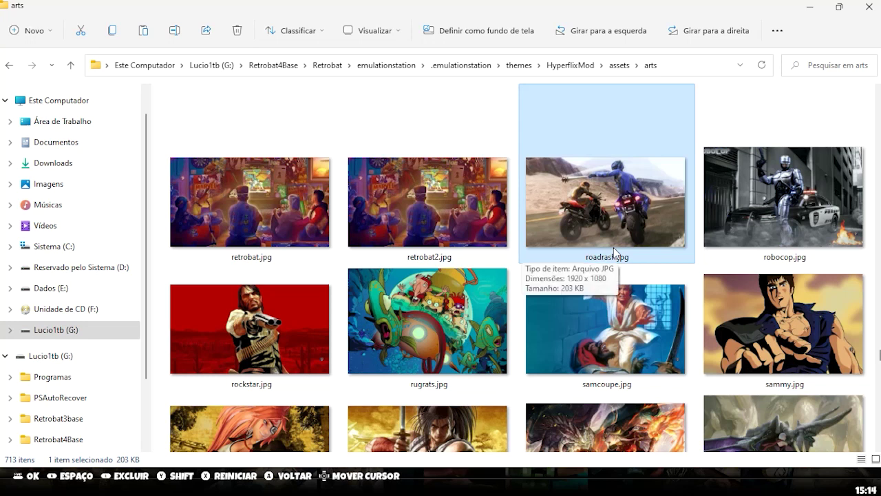
Switch back to EmulationStation, remove the space to name the collection "roadrash" and create it
key("alt+Tab")
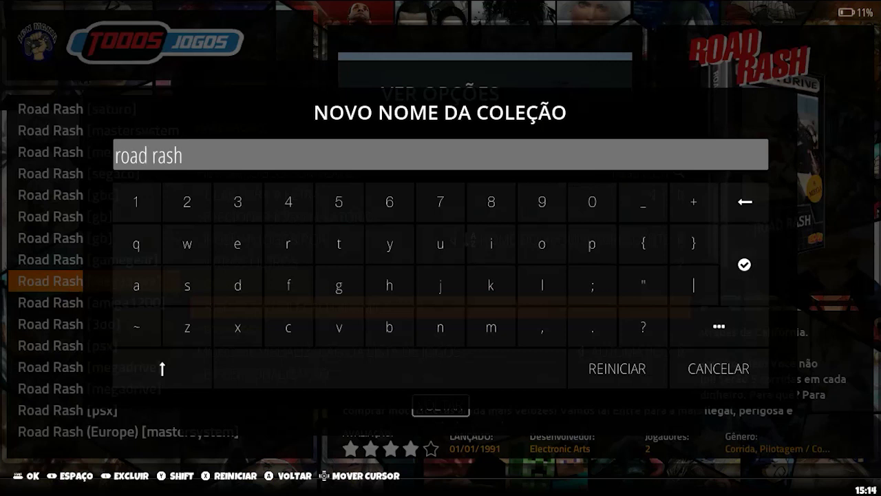
key("BackSpace")
key("Right")
key("Right")
key("Left")
key("Left")
key("Right")
key("Return")
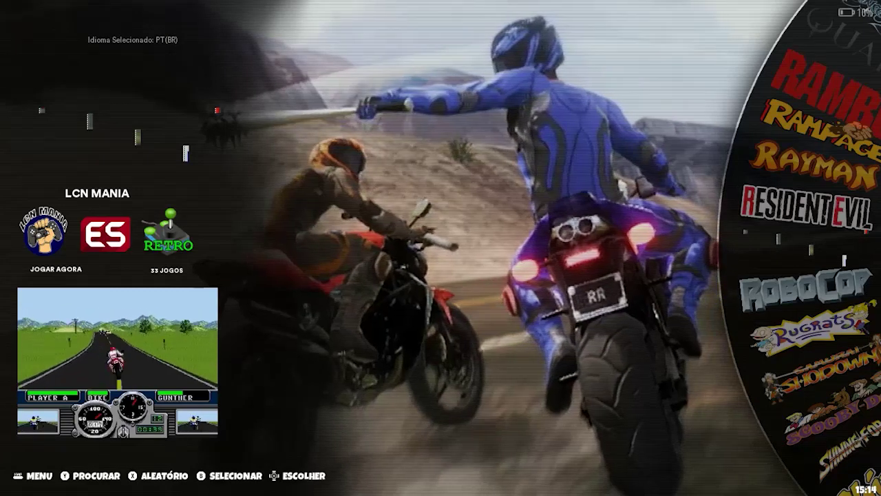
Check the new Road Rash collection's logo and artwork in the carousel and compare it with the neighbouring RoboCop collection
key("Up")
key("Down")
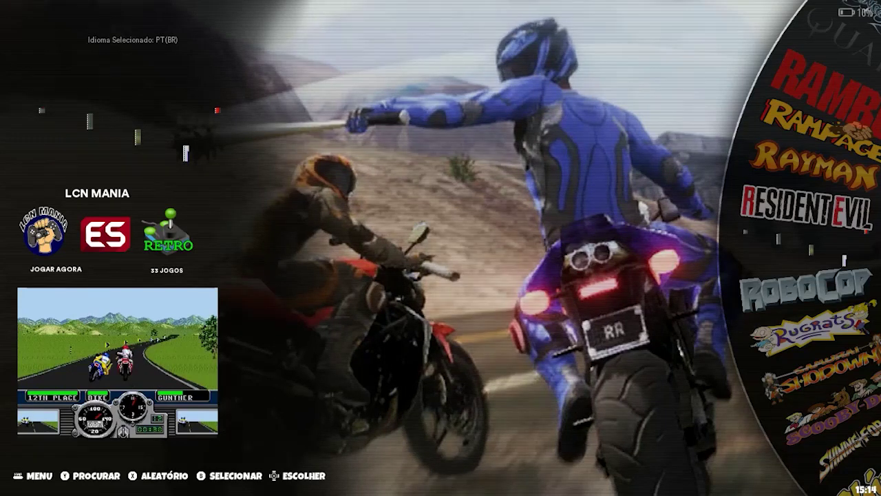
key("Return")
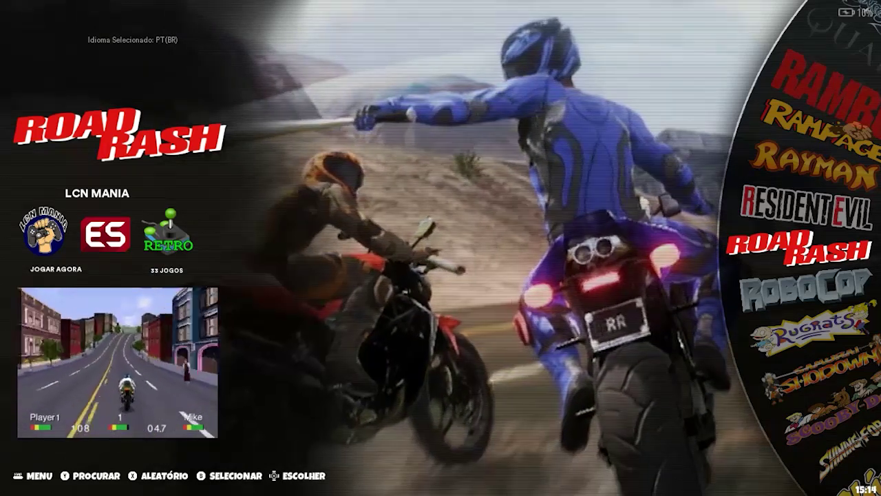
key("Down")
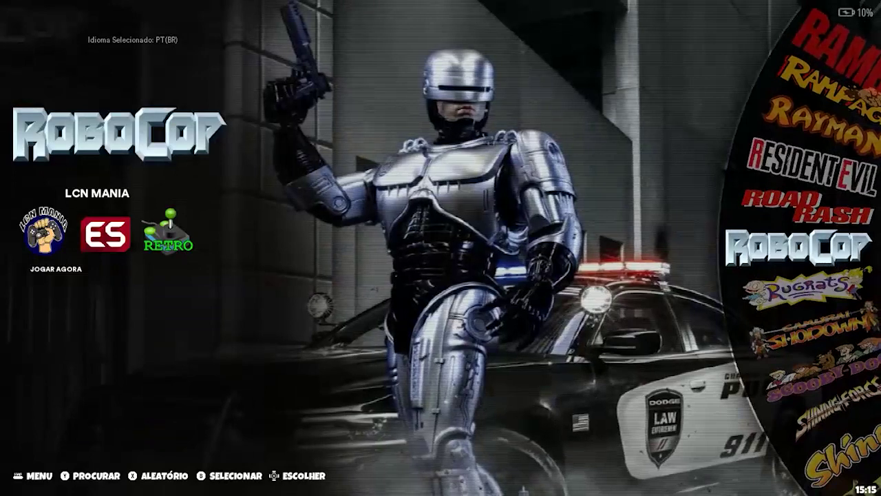
key("Up")
key("Down")
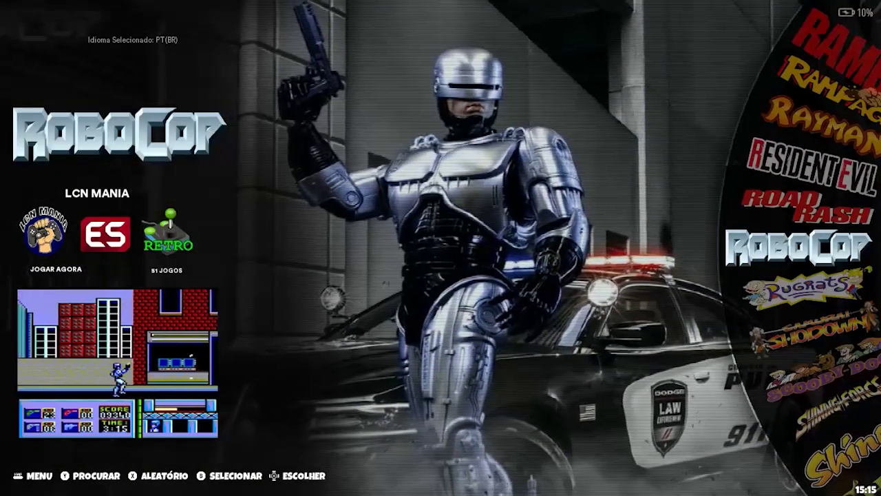
key("Up")
key("Down")
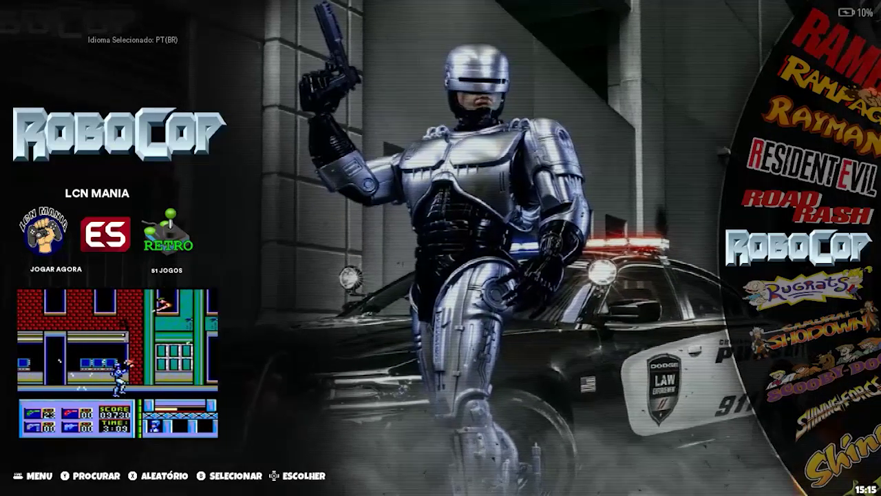
Open the RoboCop collection and delete it with APAGAR COLEÇÃO, confirming with SIM
key("Return")
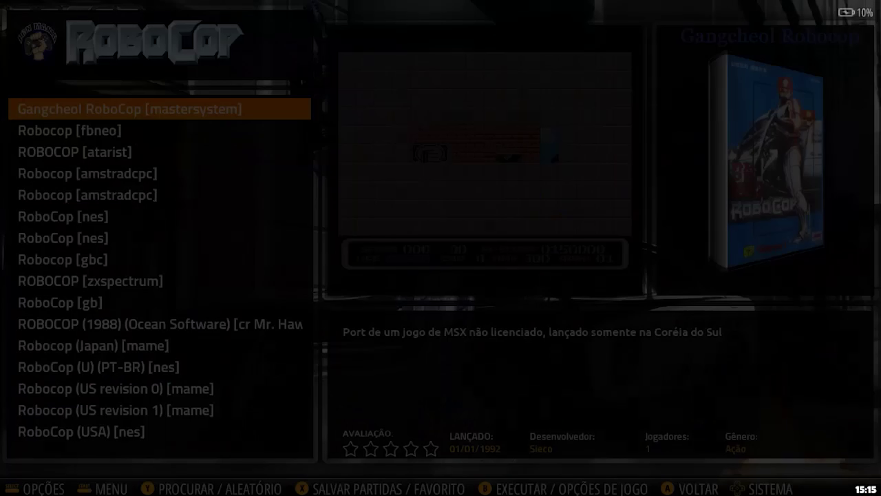
key("BackSpace")
key("Up")
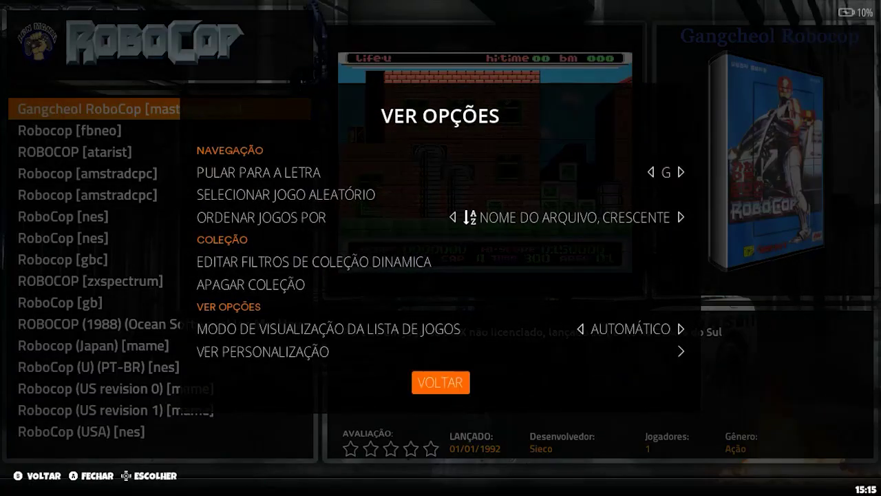
key("Up")
key("Up")
key("Up")
key("Return")
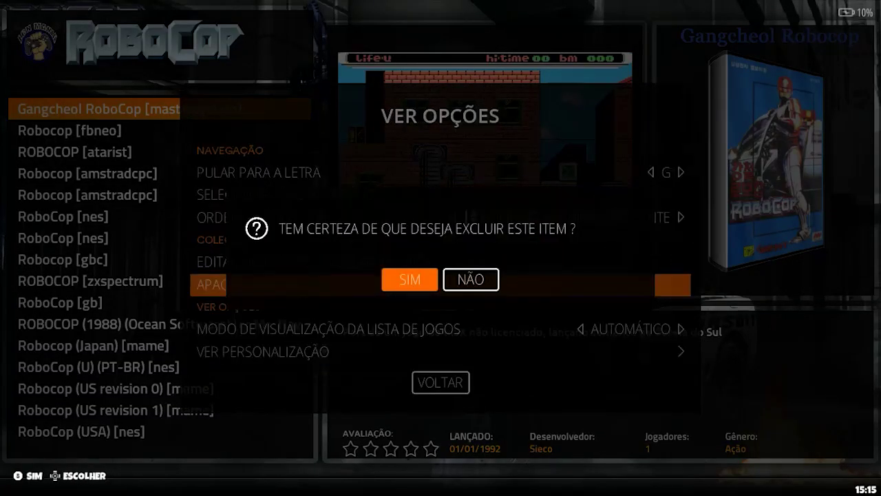
key("Return")
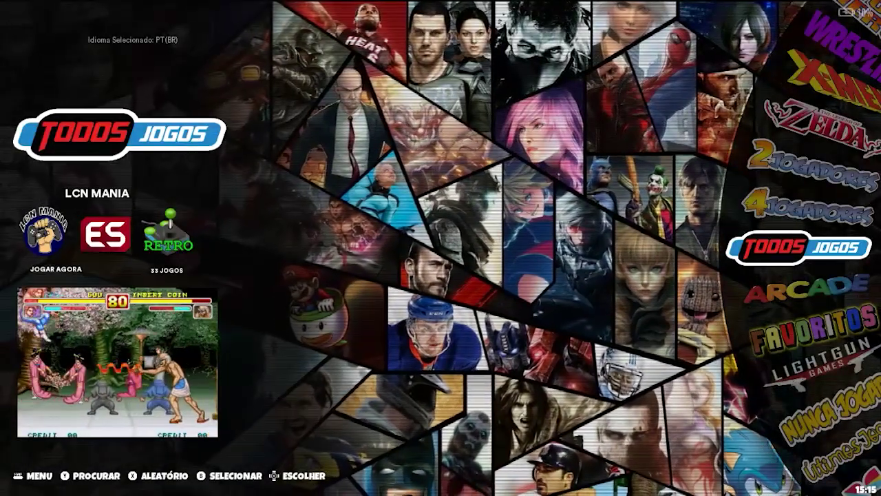
Start a new editable collection with CRIAR NOVA COLEÇÃO EDITÁVEL and enter "robocop" as its name
key("F1")
key("Down")
key("Down")
key("Down")
key("Down")
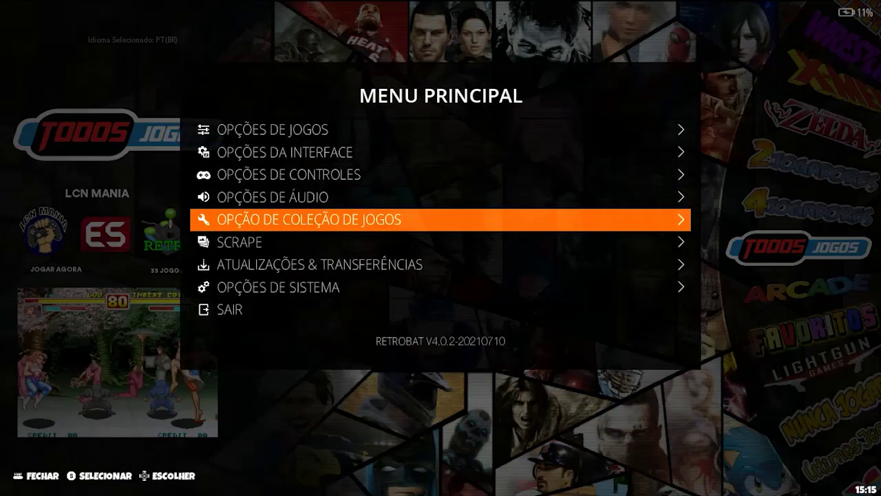
key("Return")
key("Down")
key("Down")
key("Down")
key("Down")
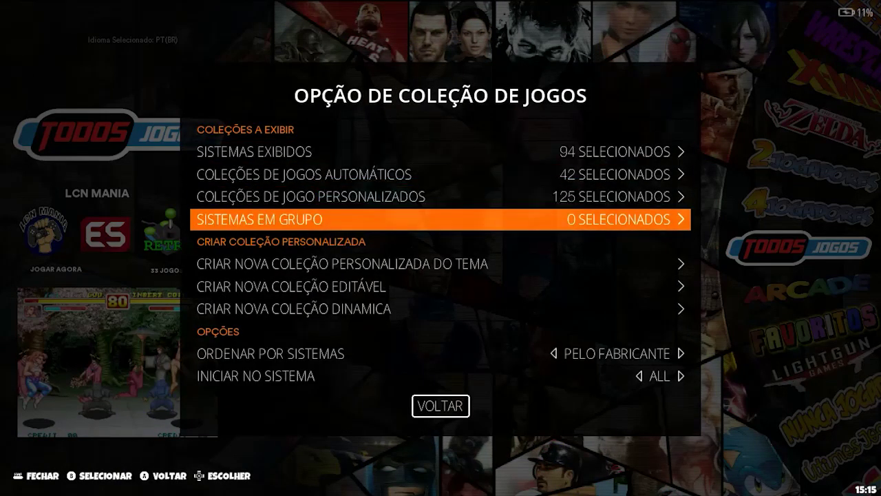
key("Down")
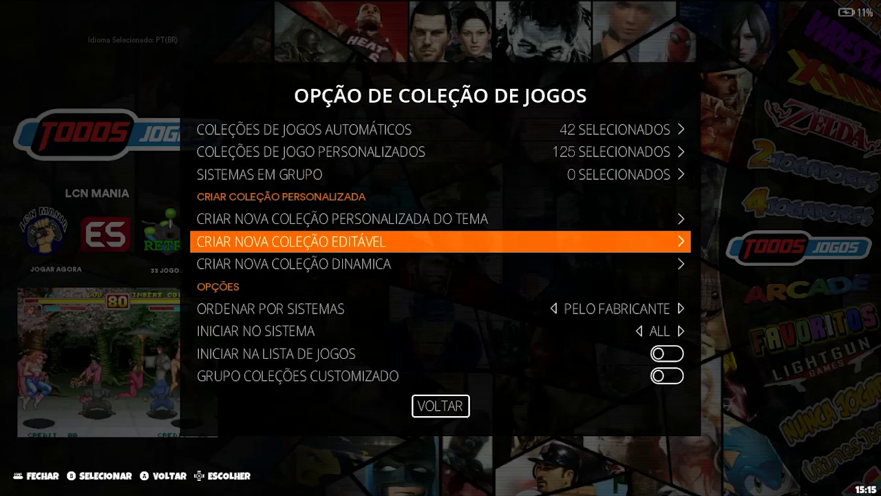
key("Return")
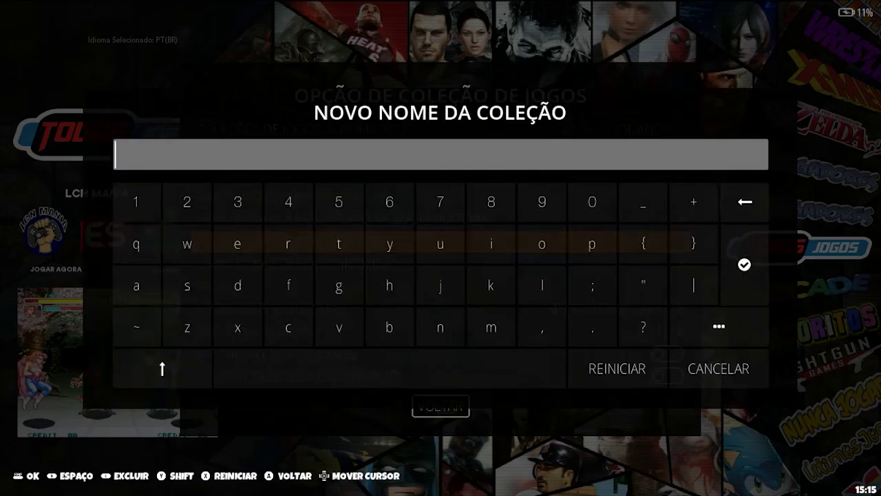
type("robocop")
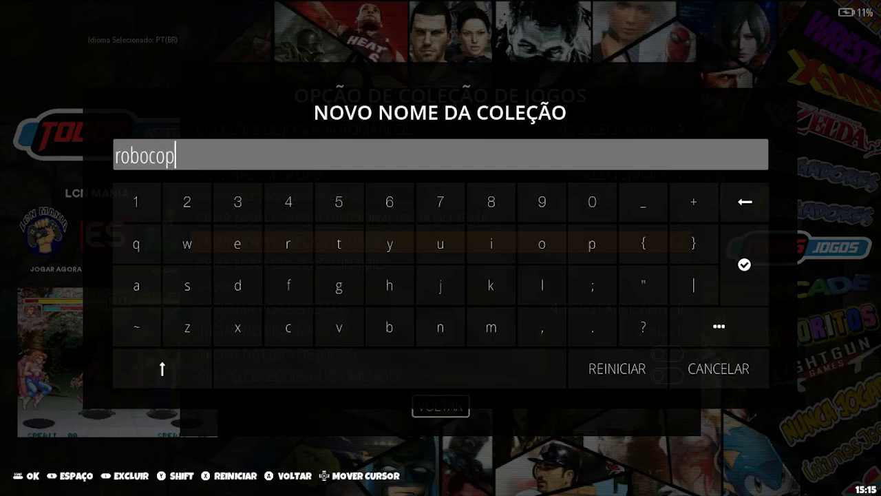
Compare the name with robocop.jpg in File Explorer's arts folder, and return to EmulationStation to create the "robocop" collection
key("alt+Tab")
left_click(564, 301)
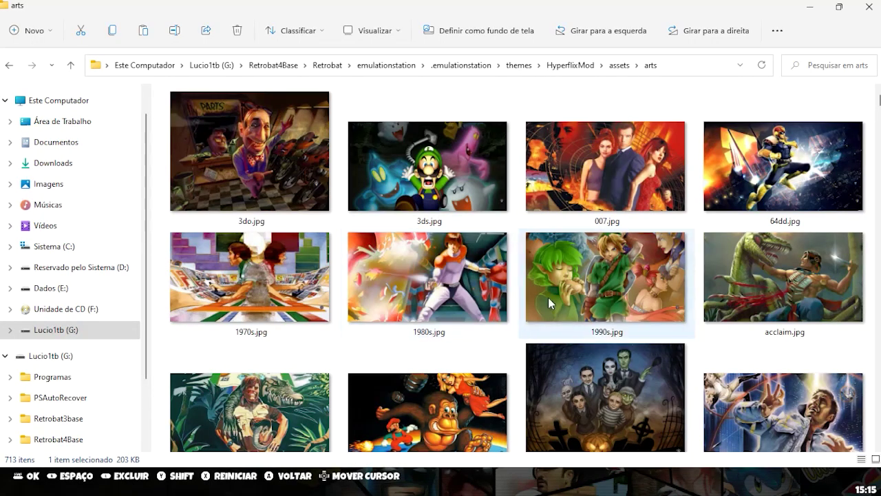
type("robocop")
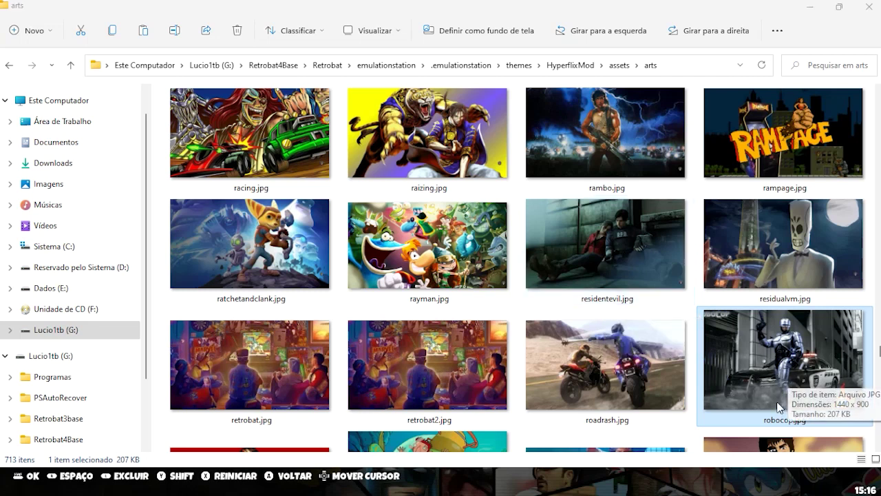
key("alt+Tab")
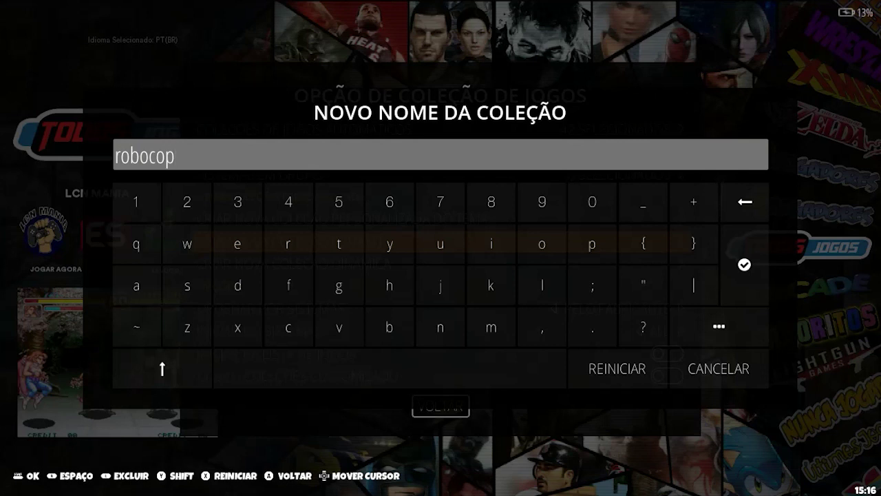
key("Return")
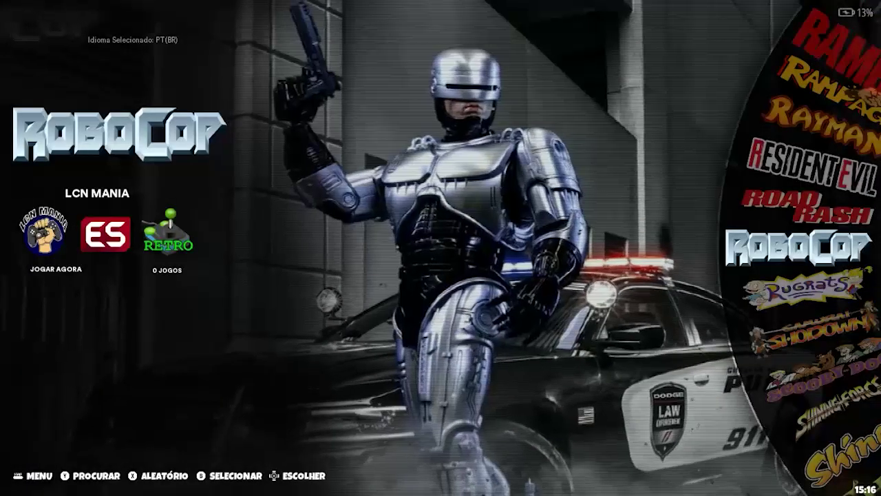
Browse the system carousel from RoboCop to the TODOS JOGOS collection and open its game list
key("Up")
key("Up")
key("Up")
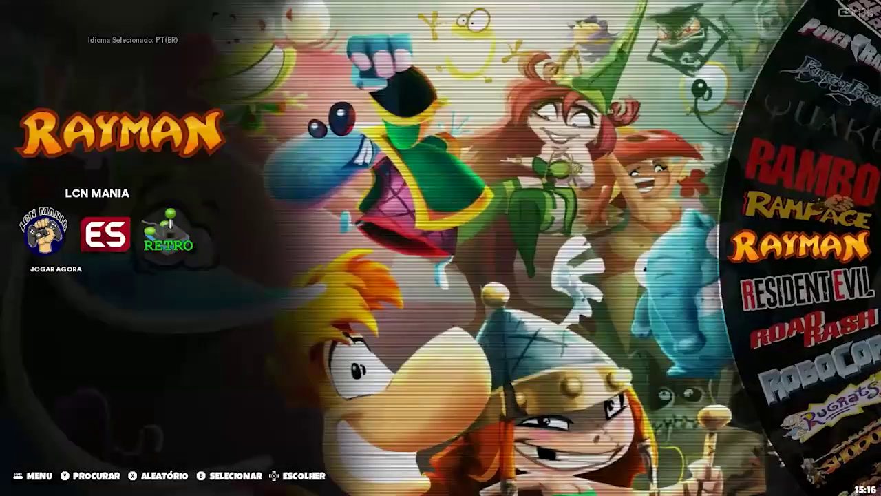
key("Down")
key("Down")
key("Down")
key("Down")
key("Down")
key("Down")
key("Down")
key("Down")
key("Down")
key("Down")
key("Down")
key("Down")
key("Down")
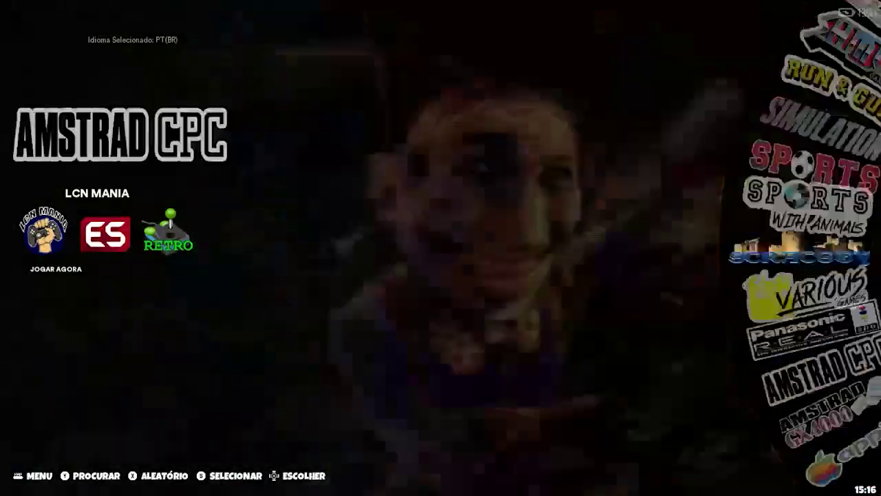
key("Up")
key("Up")
key("Up")
key("Up")
key("Up")
key("Up")
key("Up")
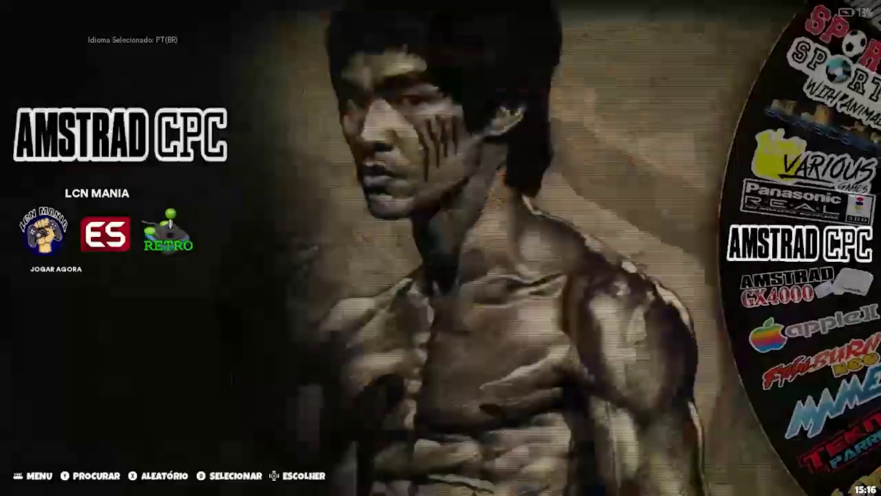
key("Up")
key("Up")
key("Up")
key("Up")
key("Up")
key("Up")
key("Up")
key("Up")
key("Up")
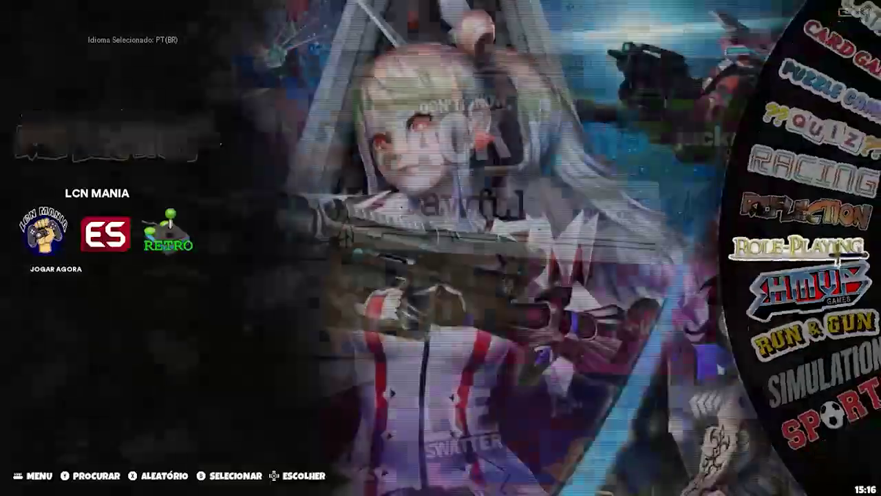
key("Up")
key("Up")
key("Up")
key("Up")
key("Up")
key("Up")
key("Up")
key("Up")
key("Up")
key("Up")
key("Up")
key("Up")
key("Up")
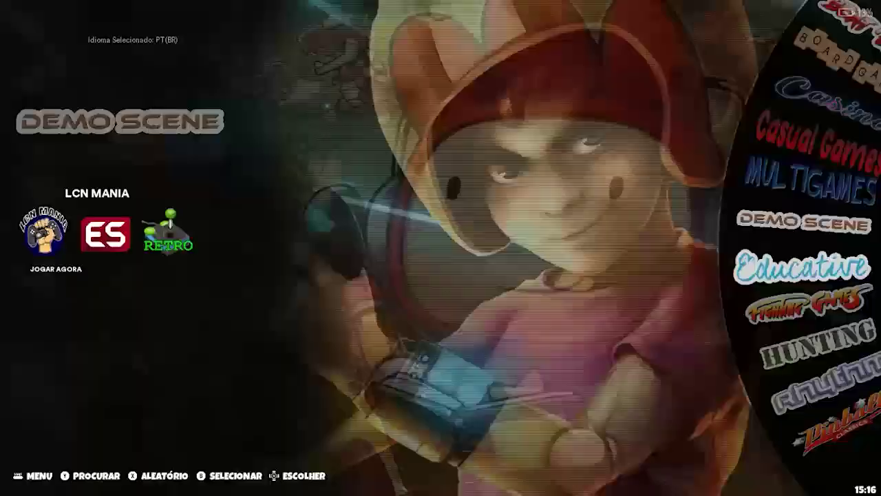
key("Up")
key("Up")
key("Up")
key("Up")
key("Up")
key("Up")
key("Up")
key("Up")
key("Up")
key("Up")
key("Up")
key("Up")
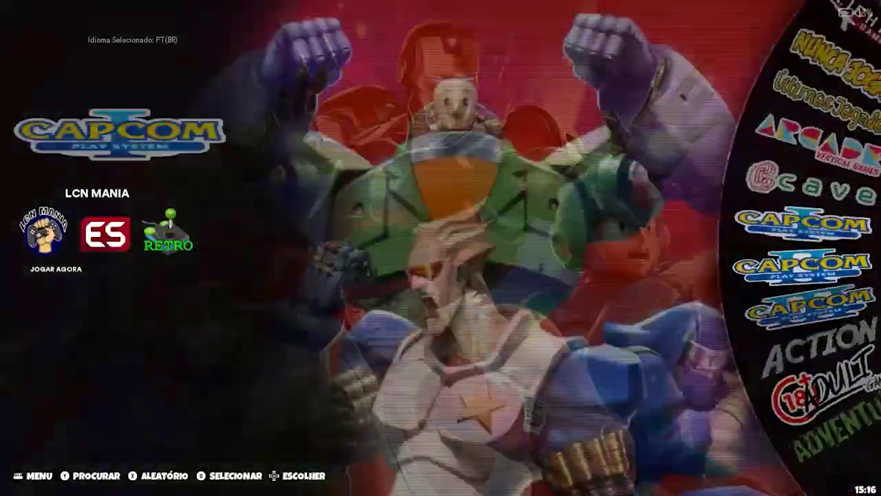
key("Up")
key("Up")
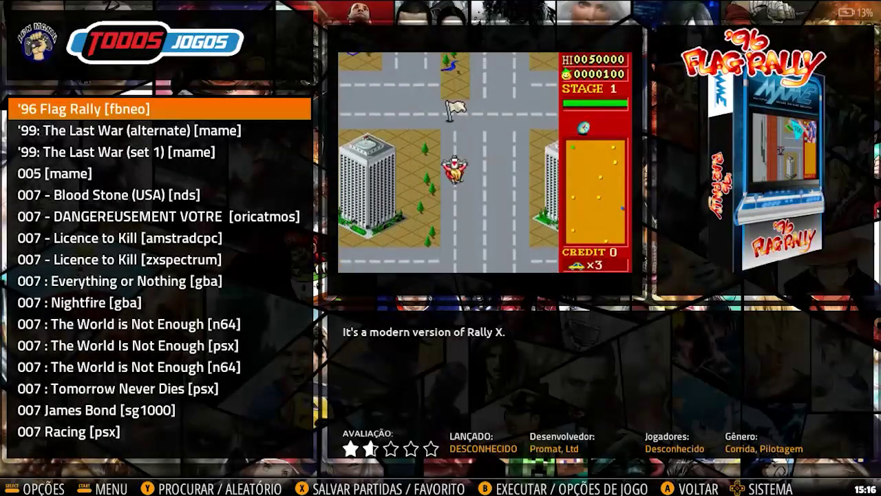
Filter the TODOS JOGOS list by the text "robocop" with FILTRAR JOGOS POR TEXTO
key("shift")
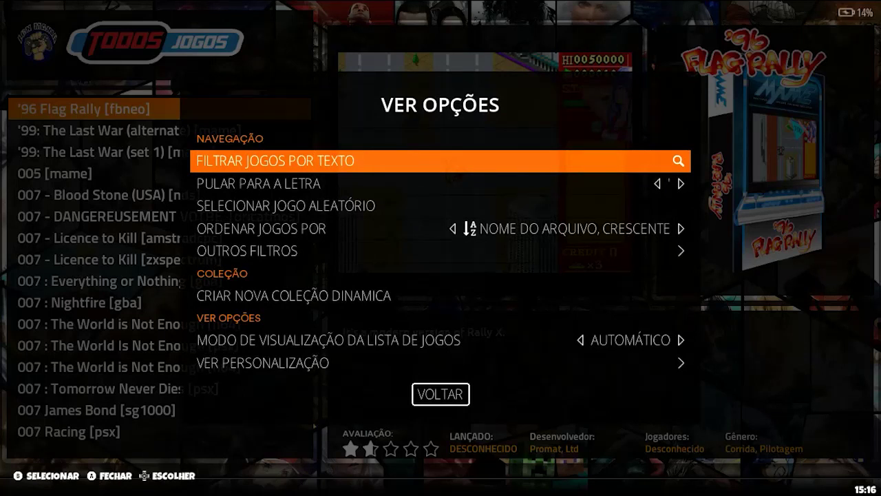
key("Return")
type("r0bocop")
key("Return")
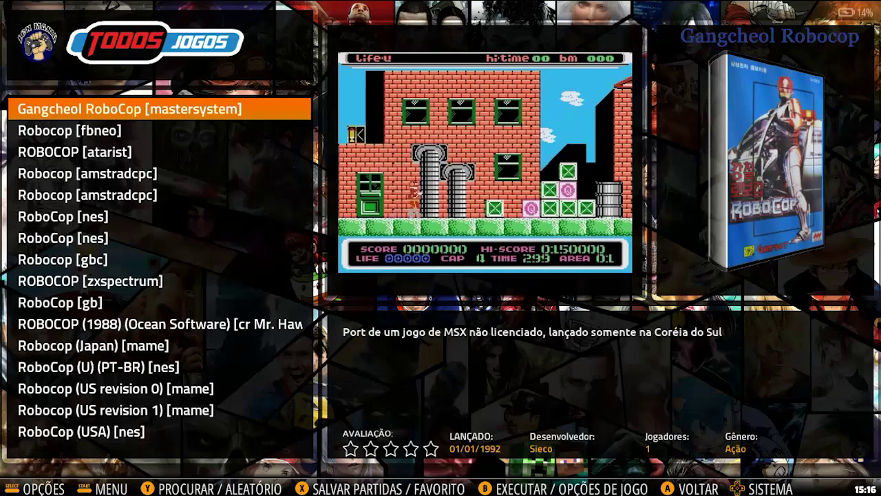
Add the first RoboCop [nes] entry in the filtered list to the ROBOCOP collection with ADICIONAR À ROBOCOP
key("Down")
key("Down")
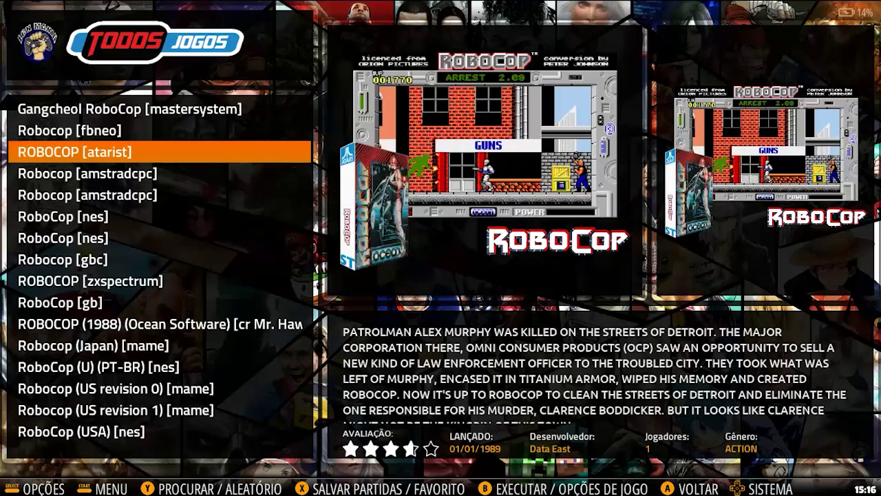
key("Down")
key("Down")
key("Down")
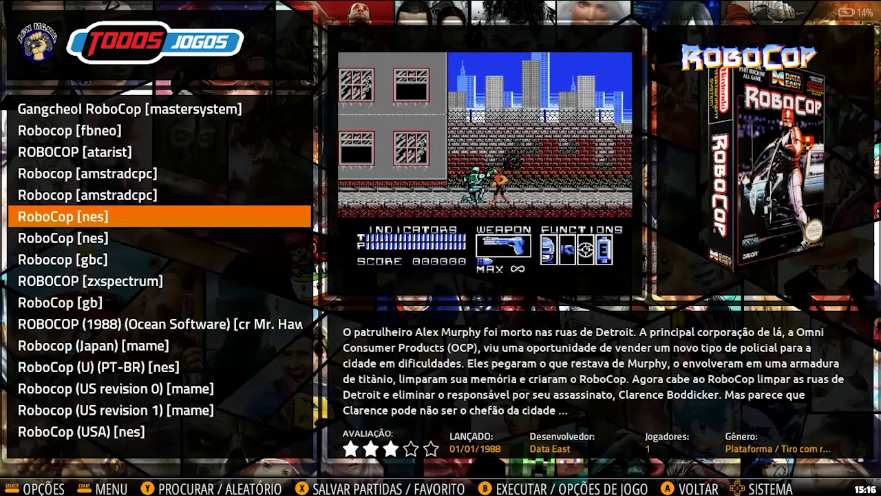
key("Return")
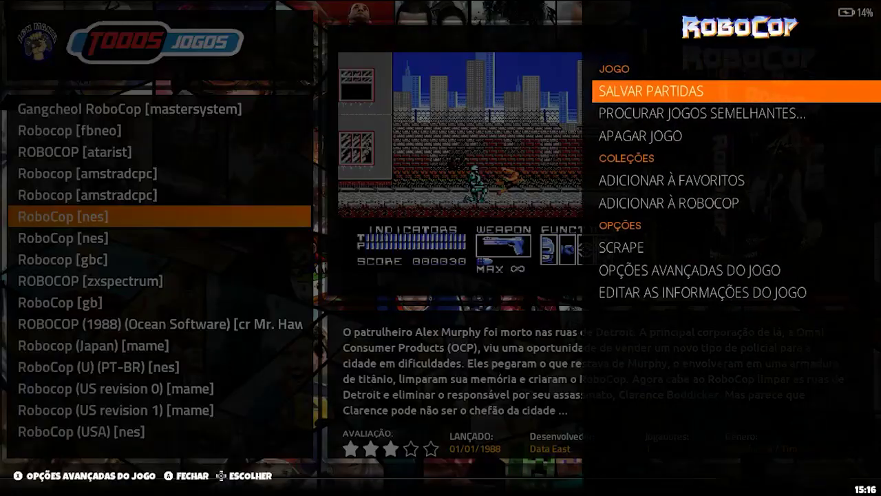
key("Down")
key("Down")
key("Down")
key("Down")
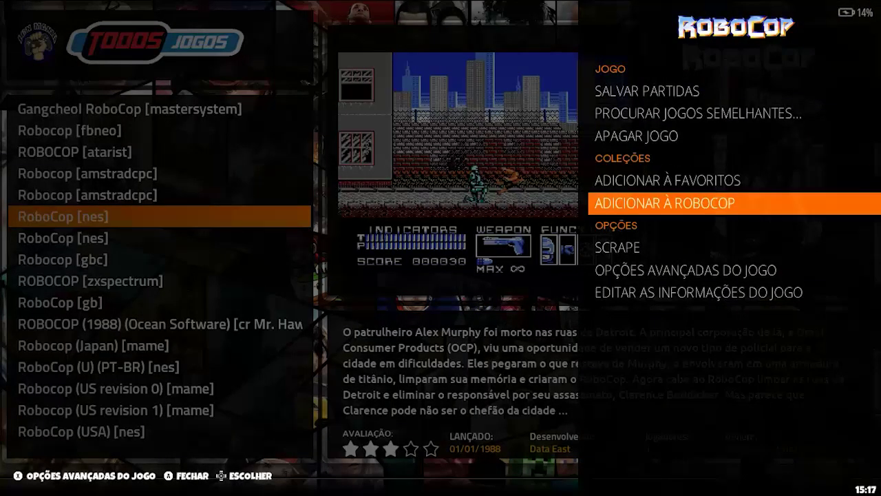
key("Return")
Add the RoboCop [gb] game to the ROBOCOP collection with ADICIONAR À ROBOCOP
key("Down")
key("Down")
key("Down")
key("Down")
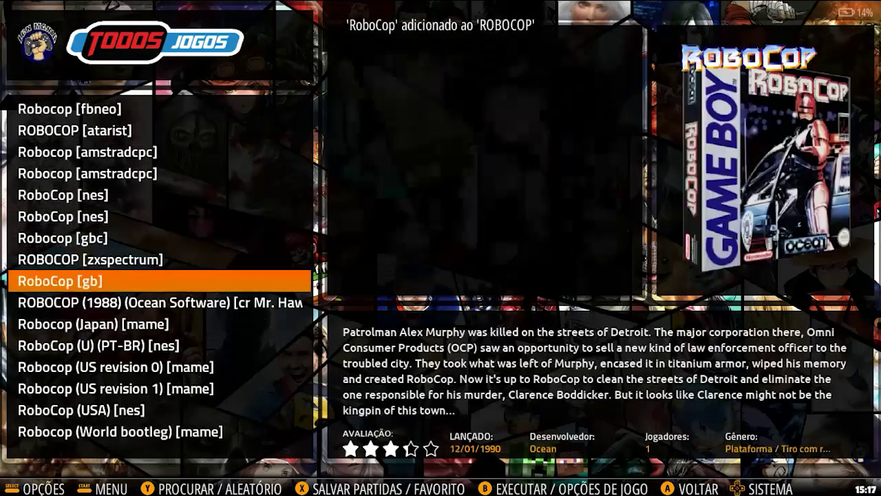
key("Return")
key("Down")
key("Down")
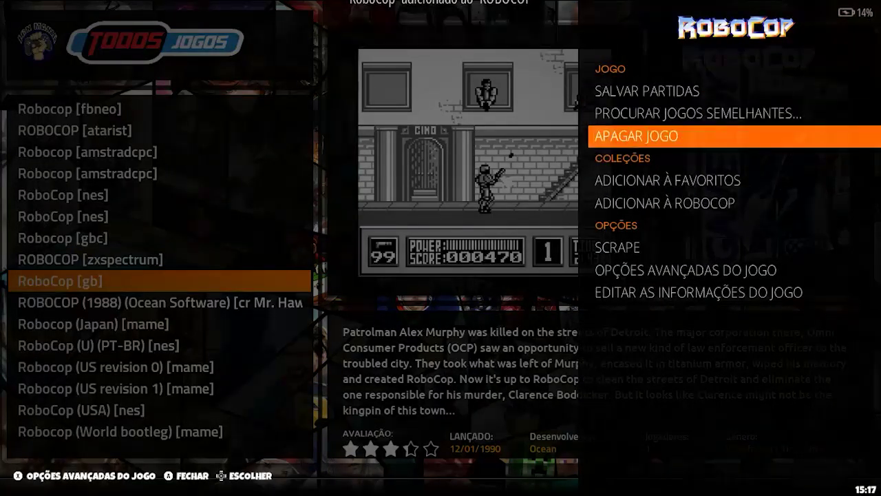
key("Down")
key("Down")
key("Return")
Add the Robocop 2 [c64] game to the ROBOCOP collection with ADICIONAR À ROBOCOP
key("Down")
key("Down")
key("Down")
key("Down")
key("Down")
key("Down")
key("Down")
key("Down")
key("Down")
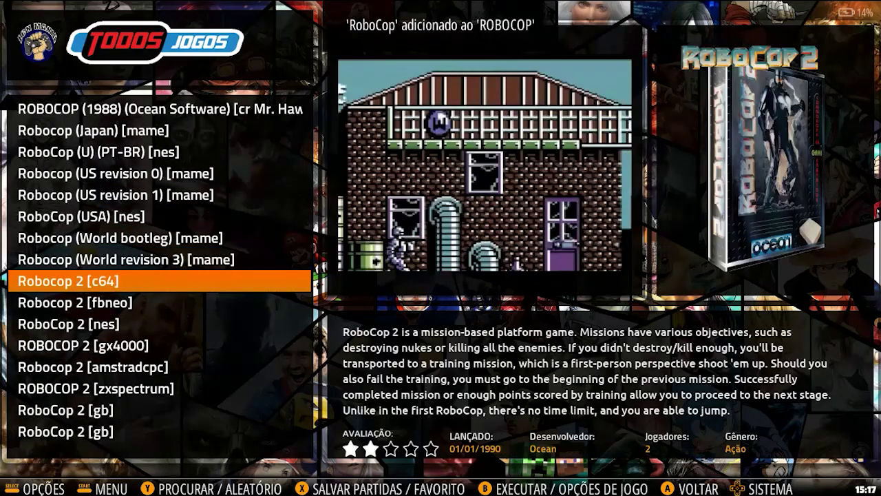
key("Return")
key("Down")
key("Down")
key("Down")
key("Down")
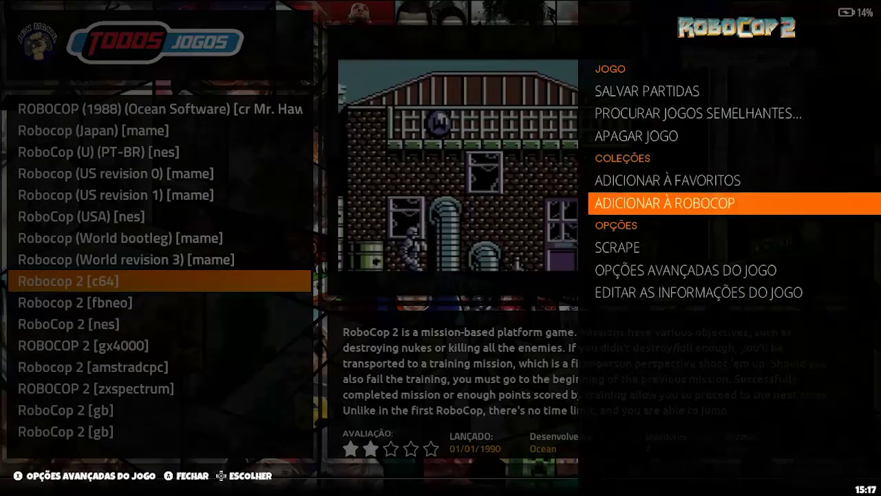
key("Return")
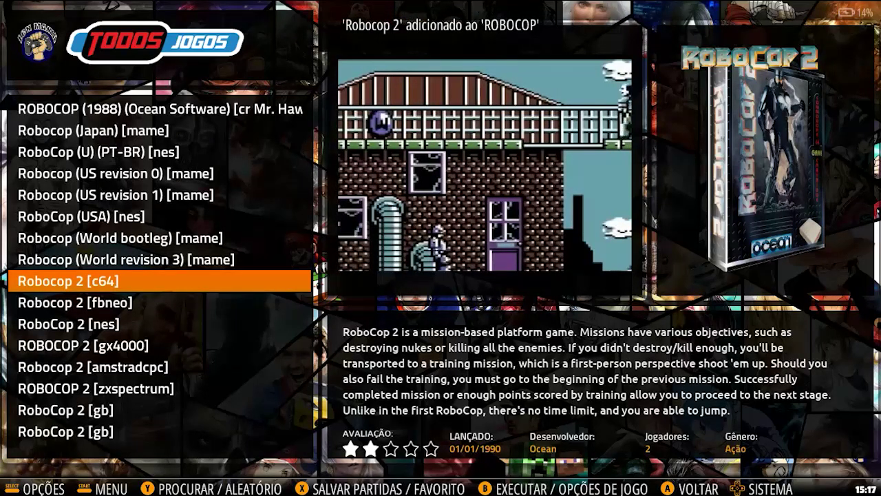
Return to the system carousel and open the RoboCop collection to check its games
key("Escape")
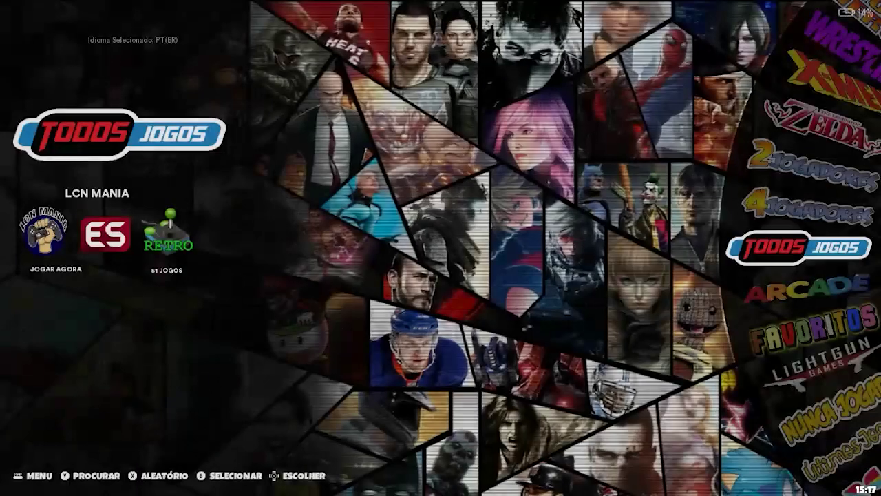
key("Up")
key("Up")
key("Up")
key("Up")
key("Up")
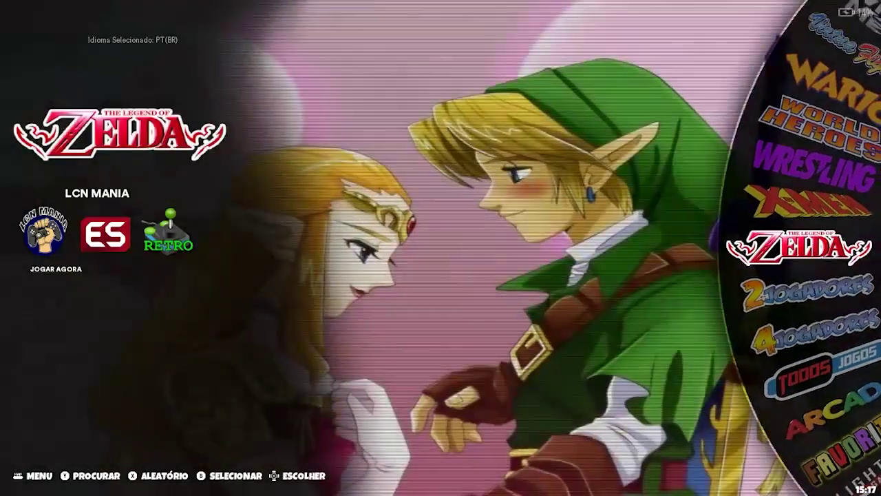
key("Up")
key("Up")
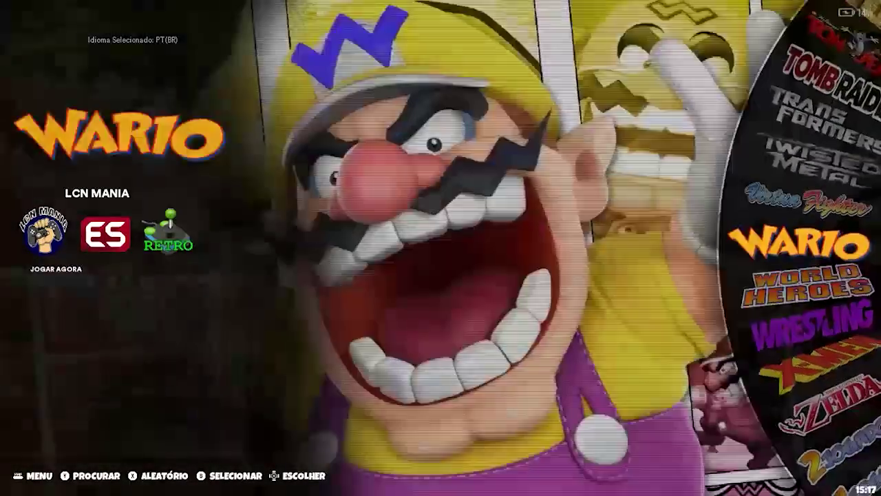
key("Up")
key("Up")
key("Up")
key("Up")
key("Up")
key("Up")
key("Up")
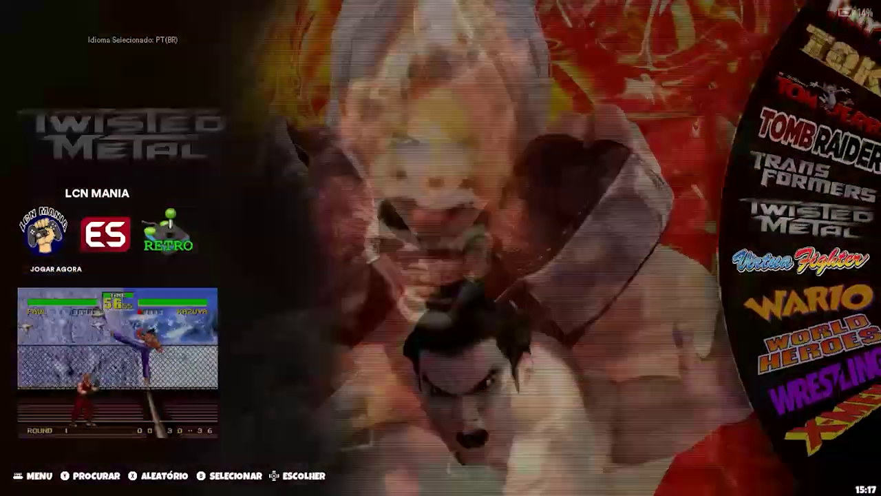
key("Up")
key("Up")
key("Up")
key("Up")
key("Up")
key("Up")
key("Up")
key("Up")
key("Up")
key("Up")
key("Up")
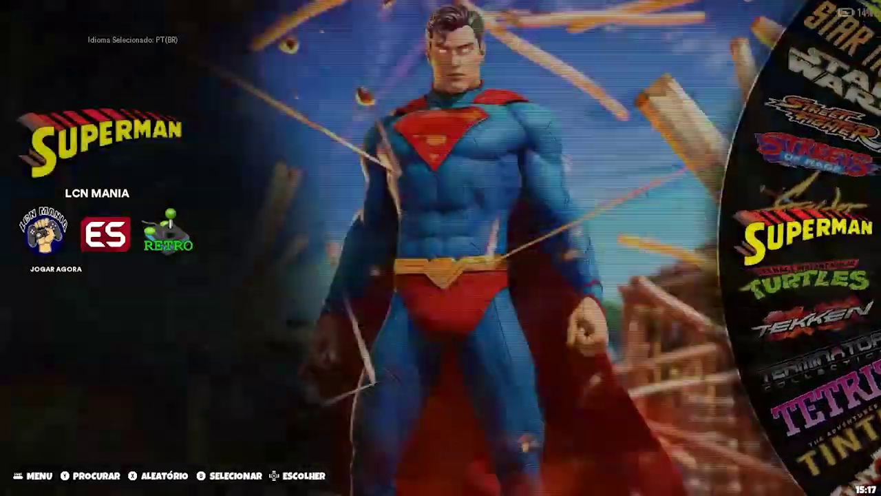
key("Up")
key("Up")
key("Up")
key("Up")
key("Up")
key("Up")
key("Up")
key("Up")
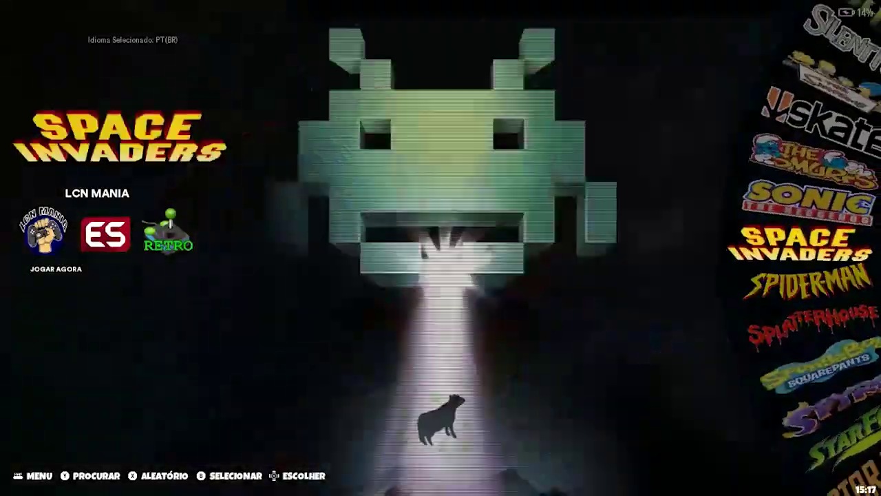
key("Up")
key("Up")
key("Up")
key("Up")
key("Up")
key("Up")
key("Up")
key("Up")
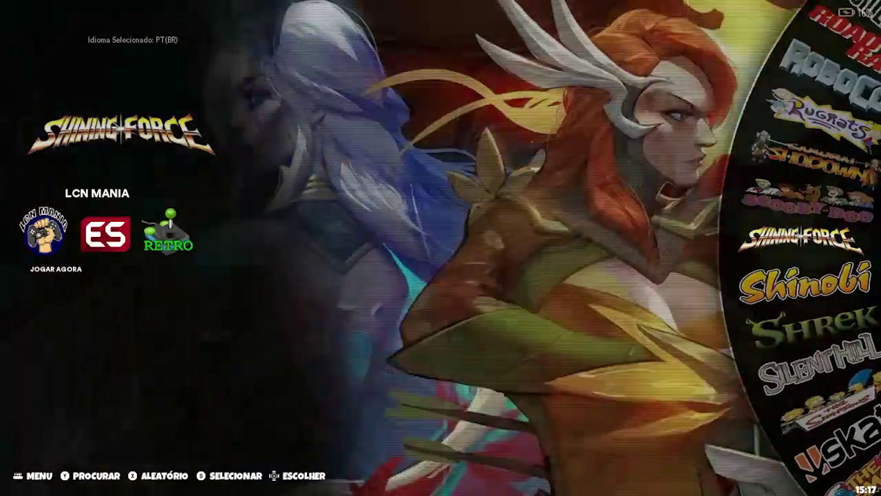
key("Up")
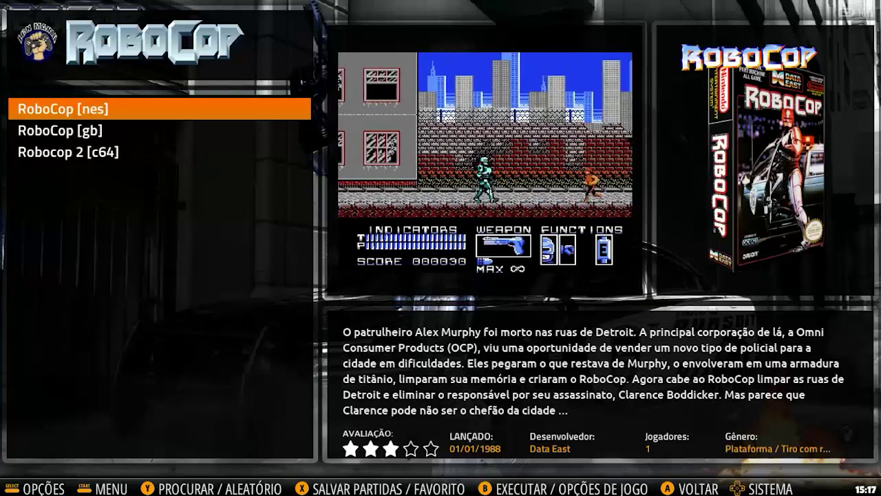
Browse the games listed in the RoboCop collection
key("Down")
key("Down")
key("Up")
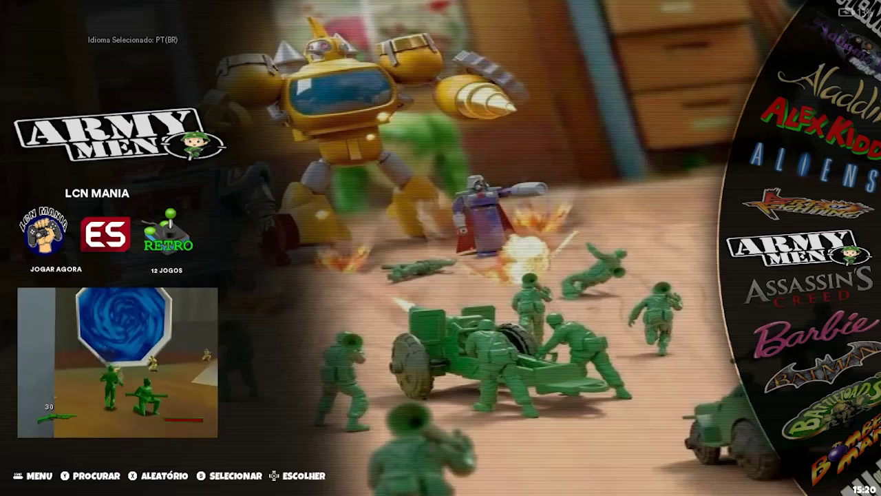
Jump the system carousel to the 3DO COMPANY manufacturer group, move back to TODOS JOGOS and open its game list
key("space")
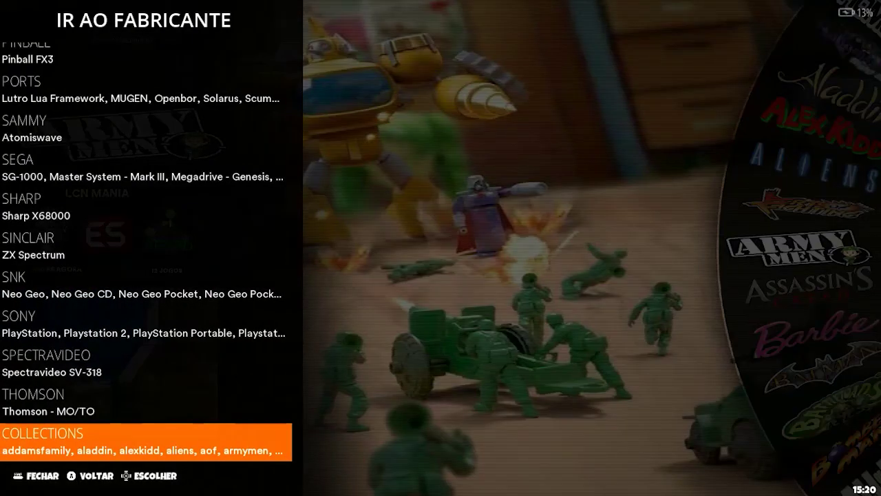
key("Down")
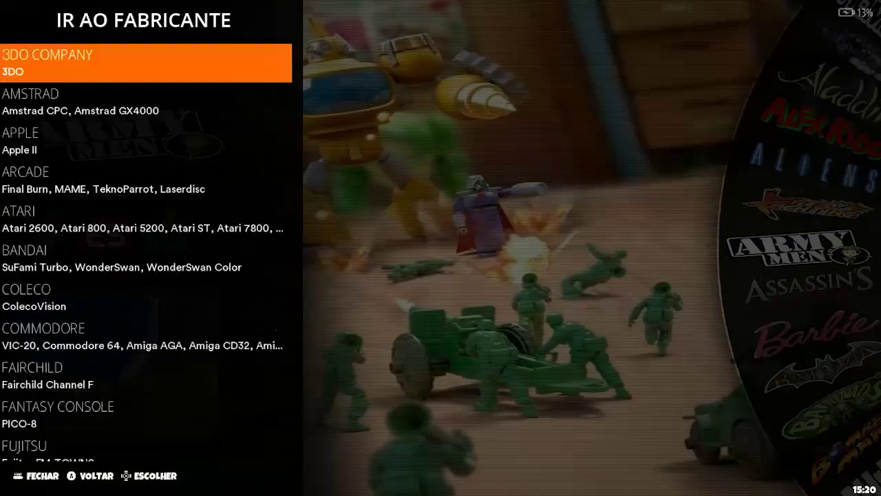
key("Return")
key("Up")
key("Up")
key("Up")
key("Up")
key("Up")
key("Up")
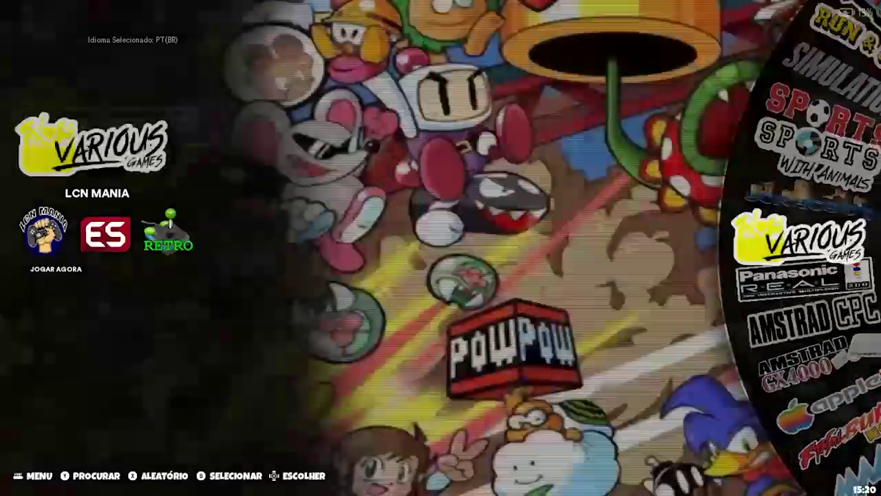
key("Up")
key("Up")
key("Up")
key("Up")
key("Up")
key("Up")
key("Up")
key("Up")
key("Up")
key("Up")
key("Up")
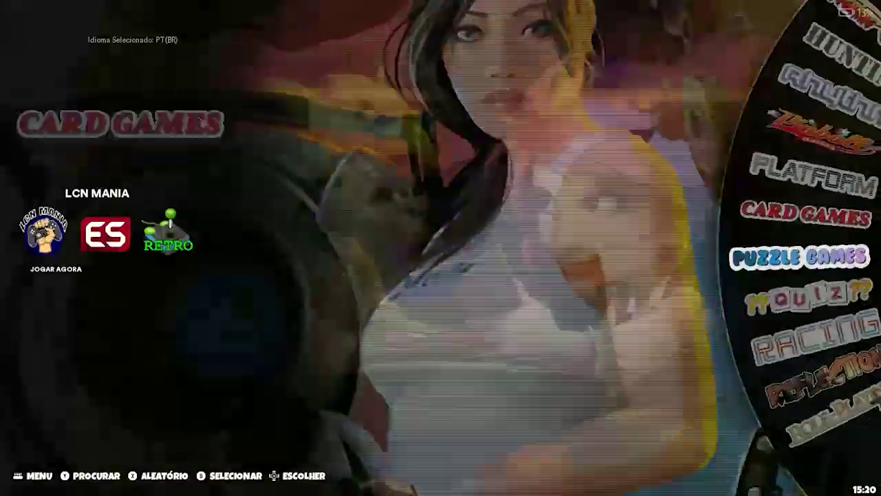
key("Up")
key("Up")
key("Up")
key("Up")
key("Up")
key("Up")
key("Up")
key("Up")
key("Up")
key("Up")
key("Up")
key("Up")
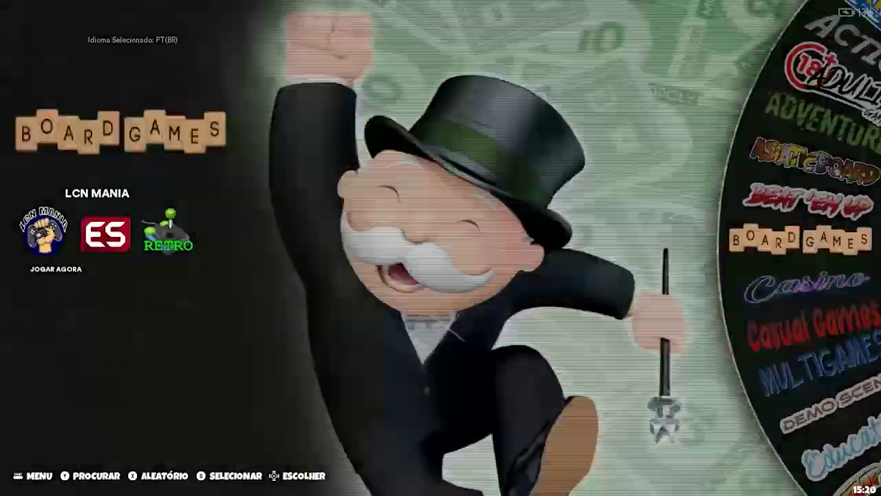
key("Up")
key("Up")
key("Up")
key("Up")
key("Up")
key("Up")
key("Up")
key("Up")
key("Up")
key("Up")
key("Up")
key("Up")
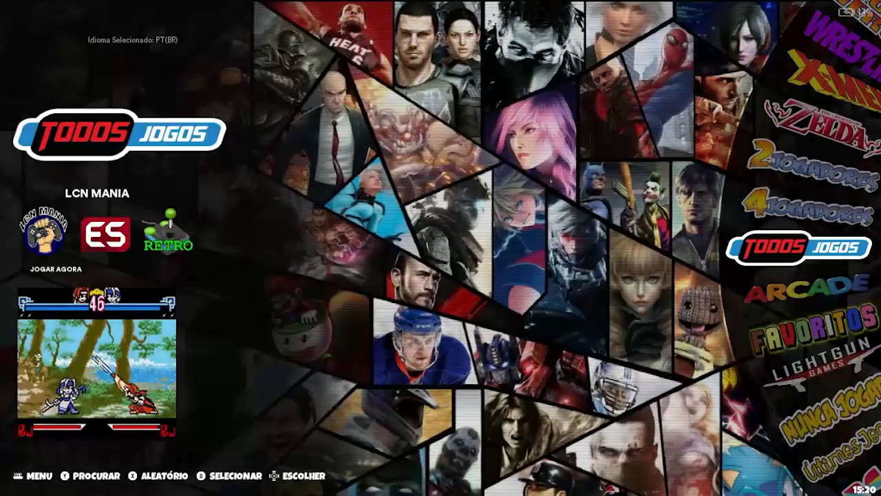
key("Return")
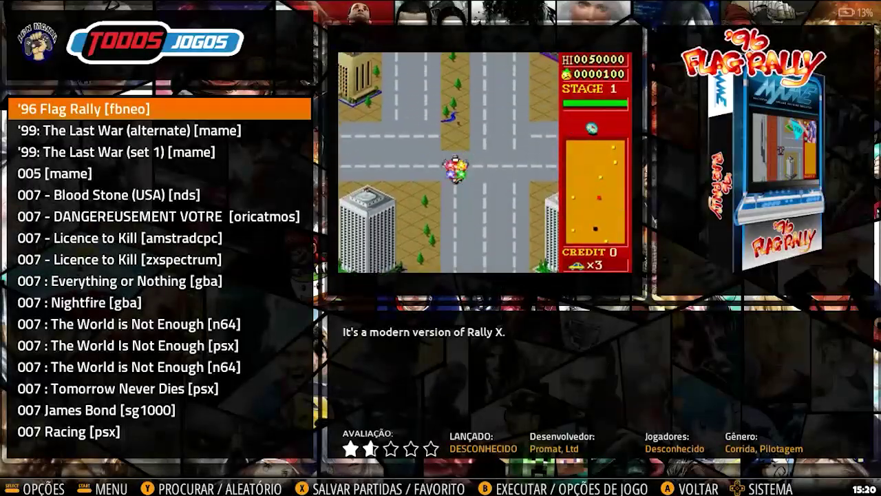
Filter the TODOS JOGOS list by the text "cadillacs"
key("F2")
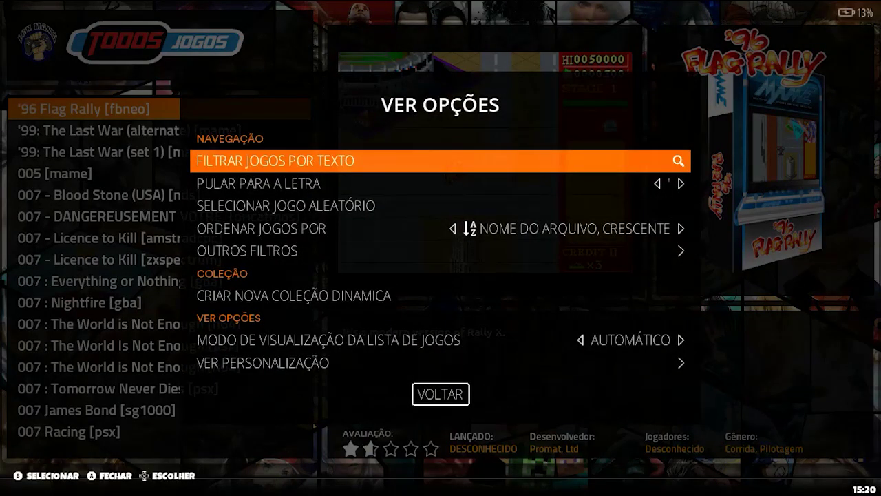
key("Return")
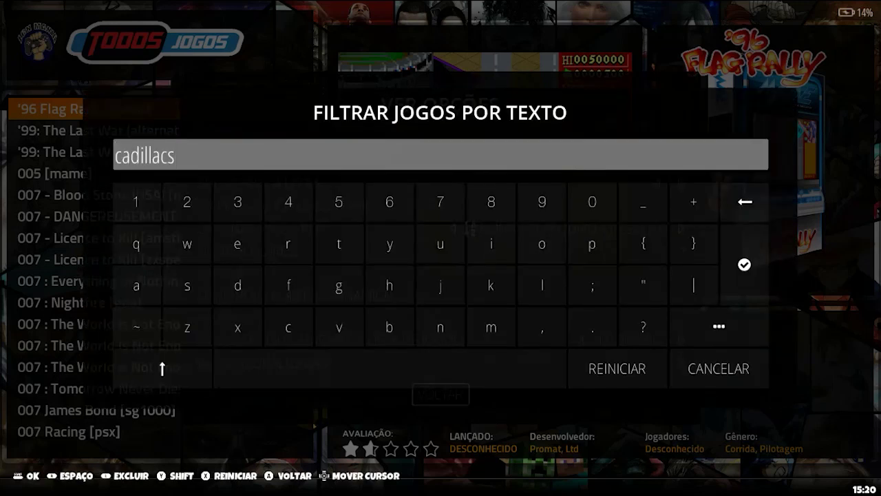
key("Return")
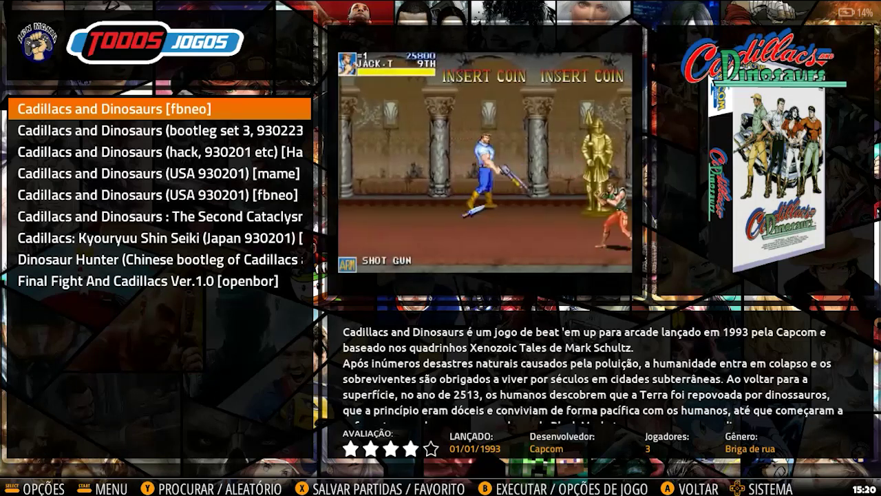
Examine the filtered Cadillacs and Dinosaurs entries in the game list
key("Down")
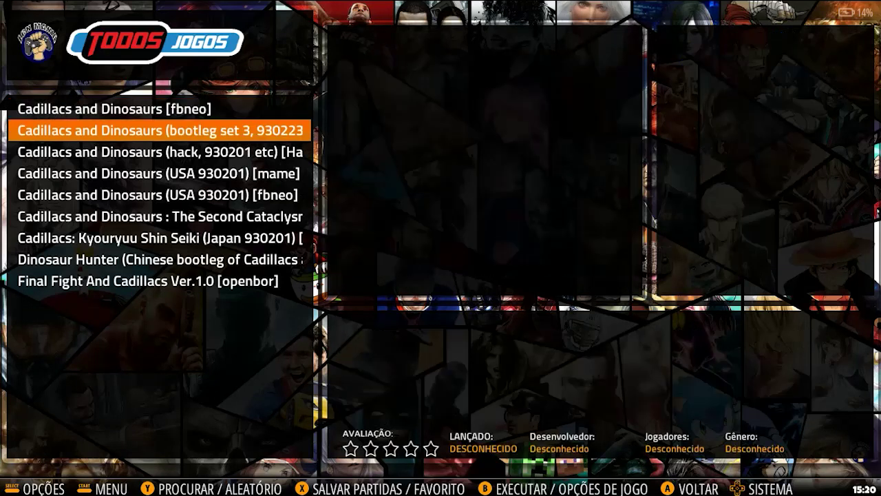
key("Down")
key("Down")
key("Down")
key("Up")
key("Up")
key("Down")
key("Down")
key("Down")
key("Up")
key("Up")
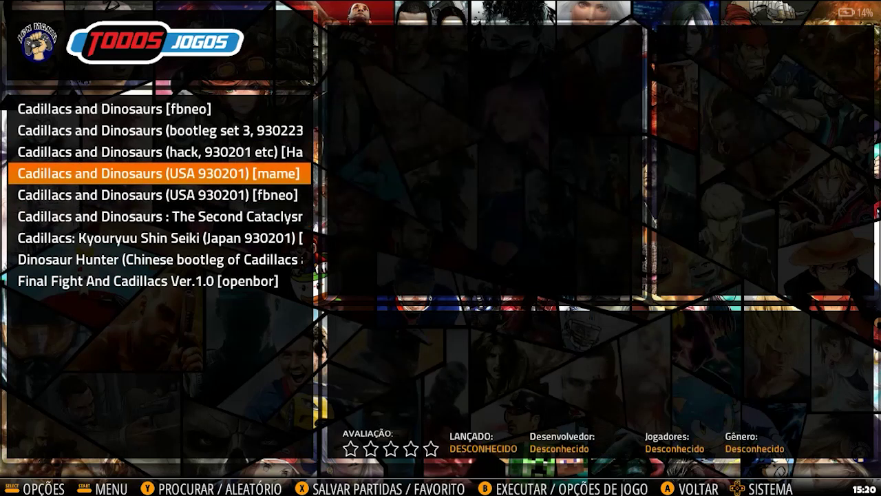
Create a new dynamic collection from the games filtered by "cadillacs" with CRIAR NOVA COLEÇÃO DINAMICA
key("F1")
key("Up")
key("Up")
key("Up")
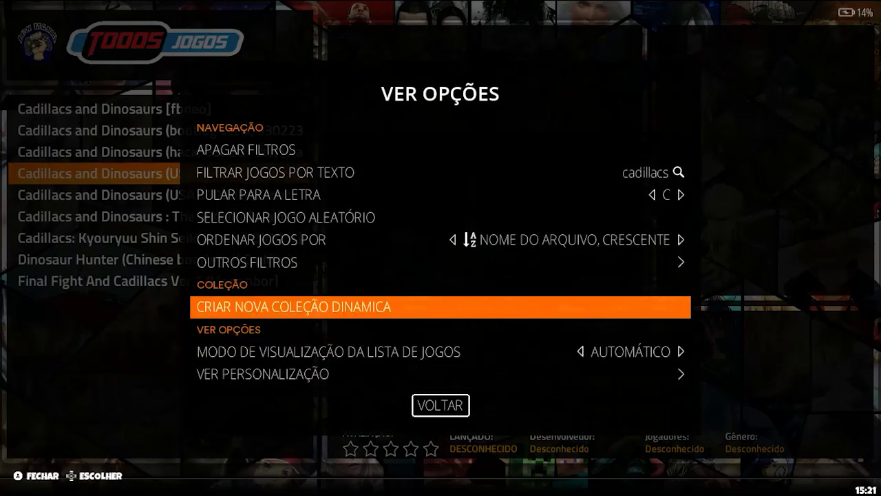
key("Return")
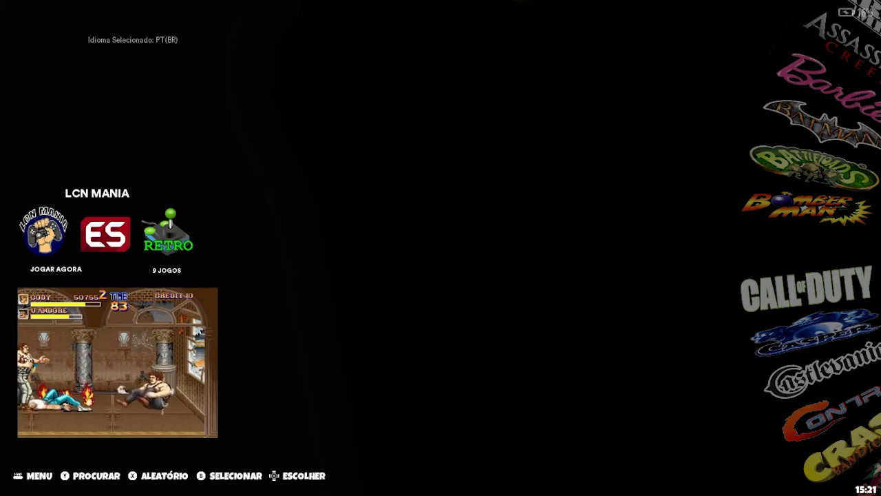
Leave EmulationStation for Google Chrome and search Google for "cadillacs and dinosaurs"
key("alt+F4")
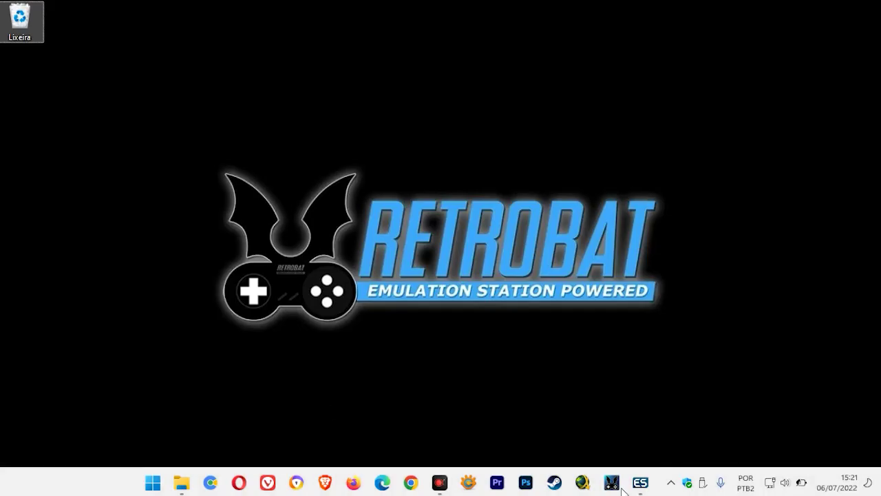
left_click(411, 486)
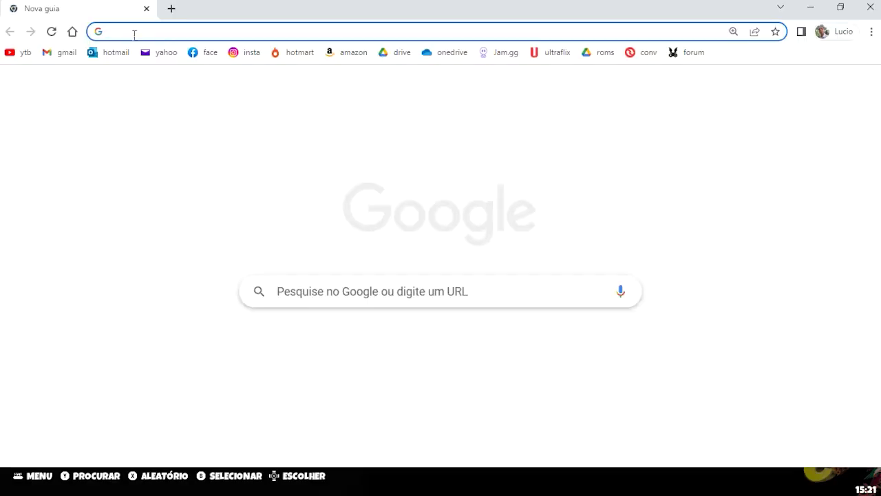
type("c")
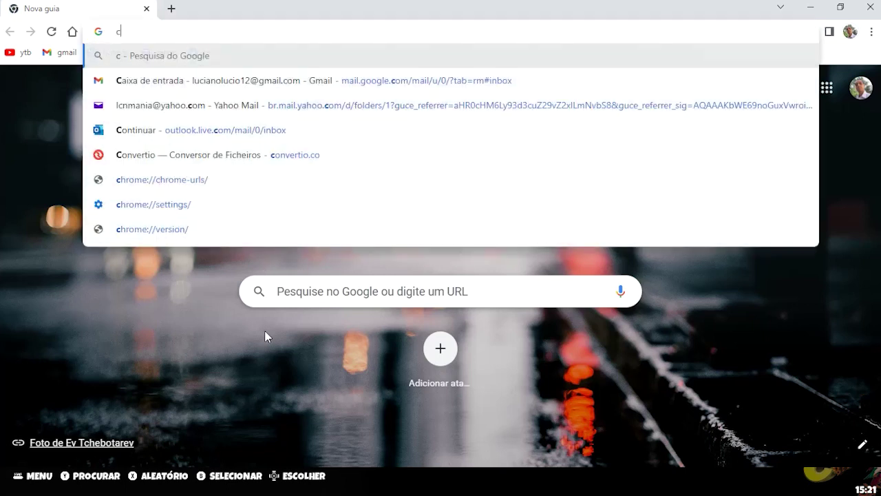
type("adillacs")
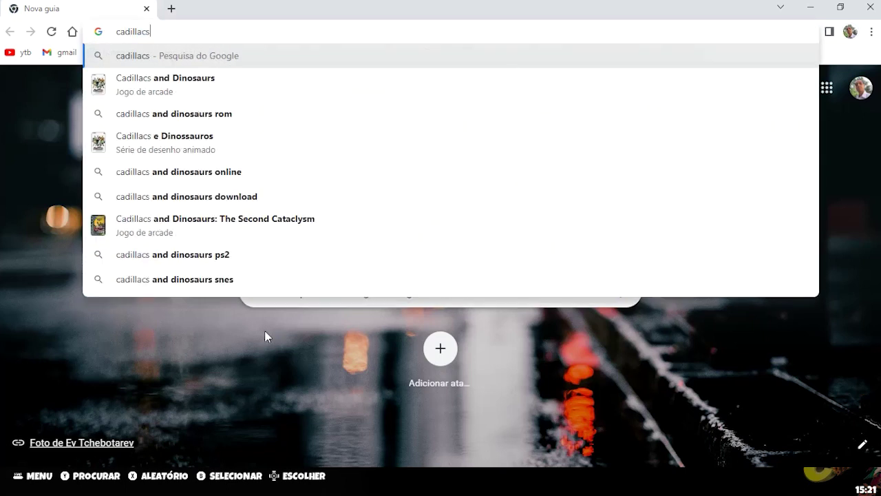
key("Down")
key("Return")
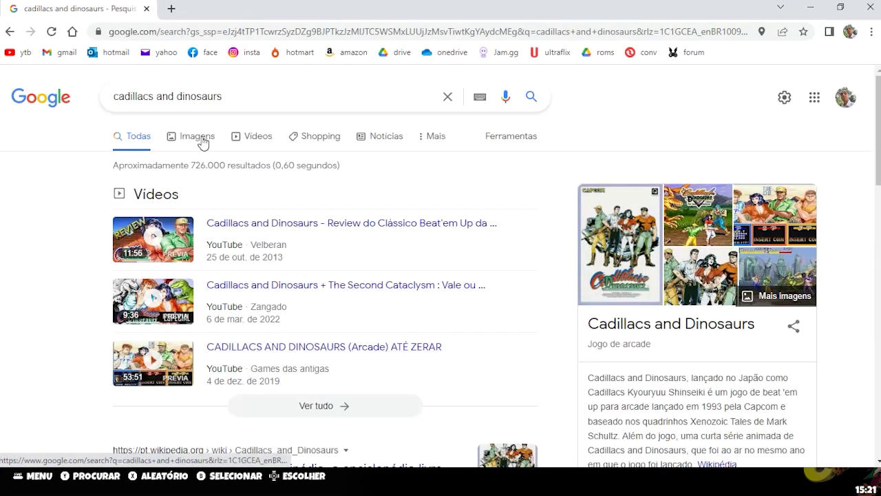
Change the search to "wallpaper cadillacs and dinosaurs" and show its image results
left_click(149, 101)
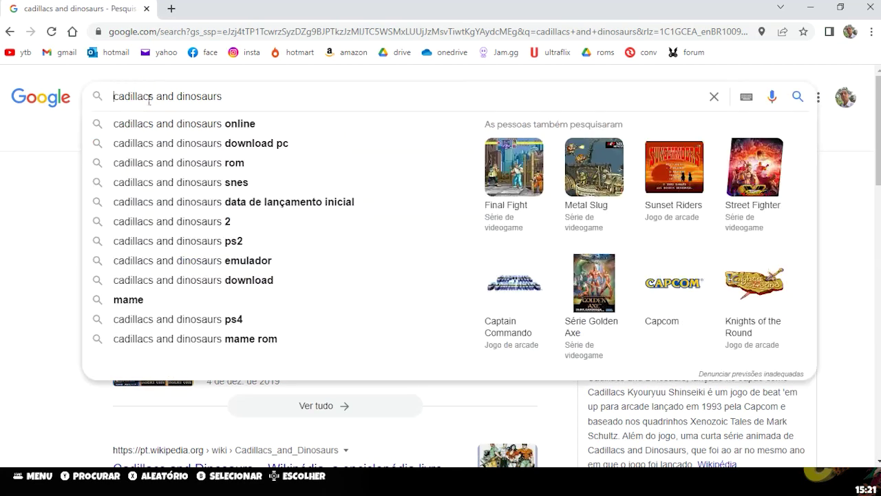
key("Home")
type("wallpaper")
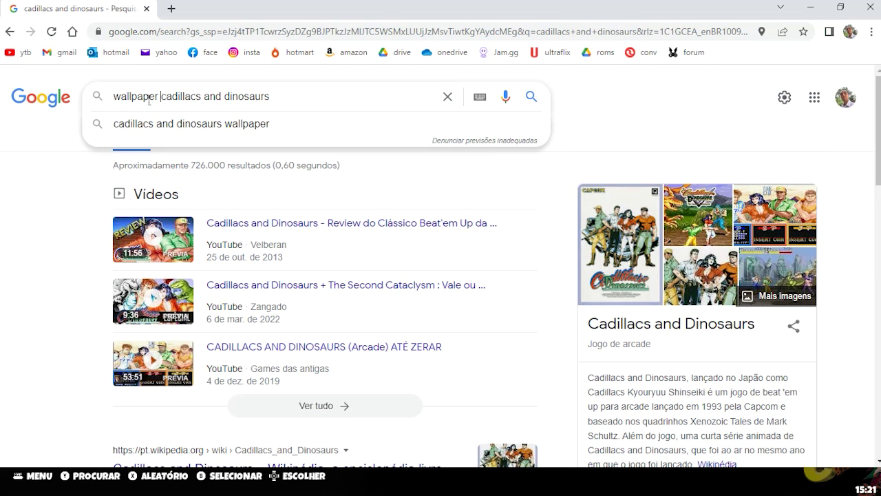
key("Return")
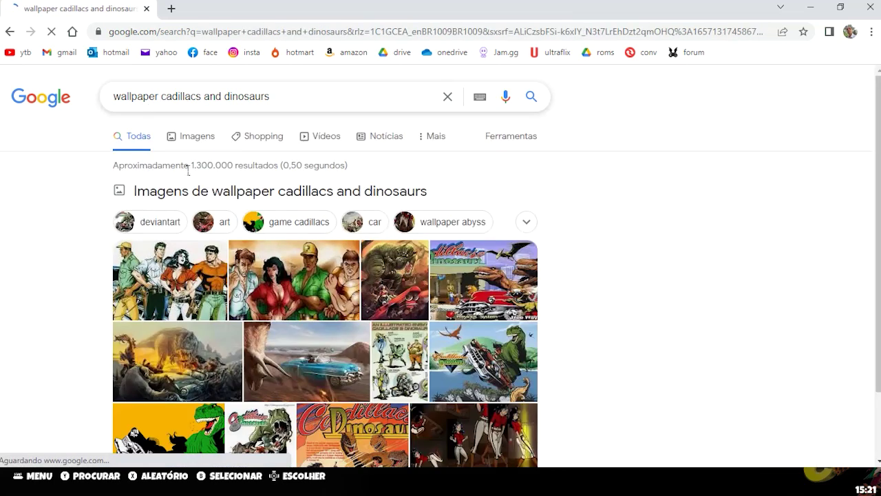
left_click(199, 138)
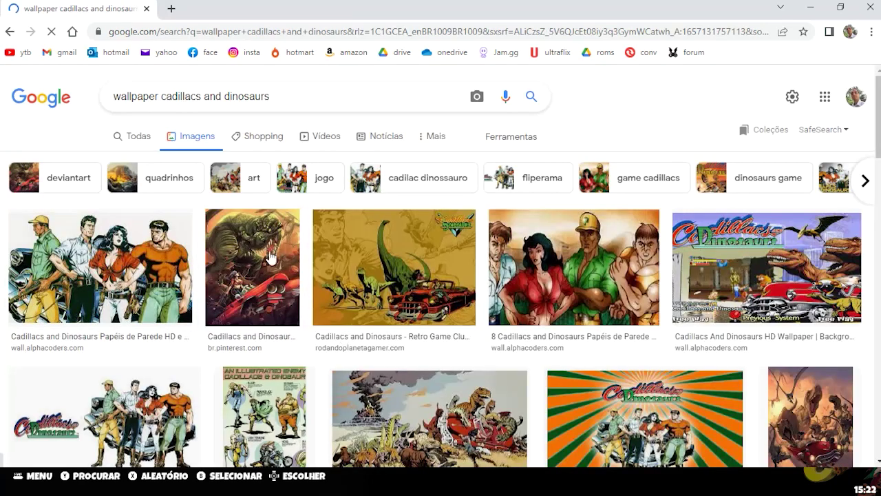
Look through the wallpaper images and restrict the results to the size Grande
scroll(365, 272, "down", 2)
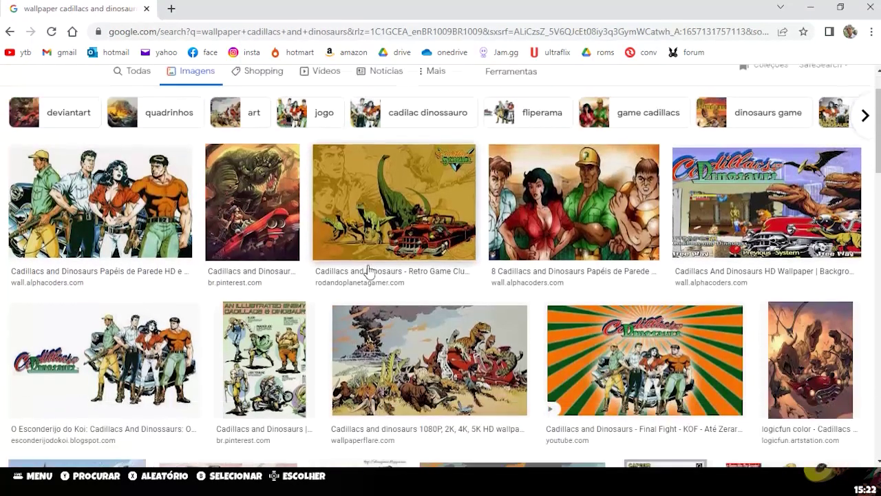
scroll(369, 270, "down", 3)
scroll(370, 270, "up", 1)
scroll(369, 270, "up", 3)
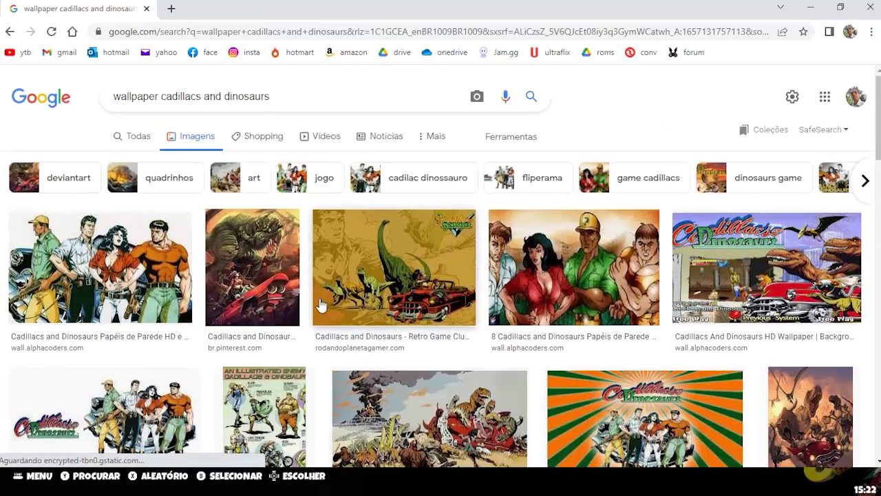
left_click(512, 141)
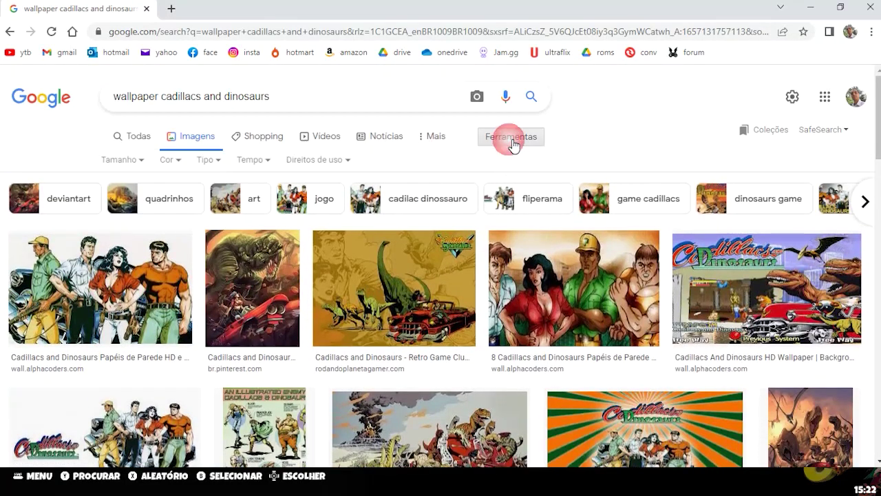
left_click(130, 164)
left_click(107, 205)
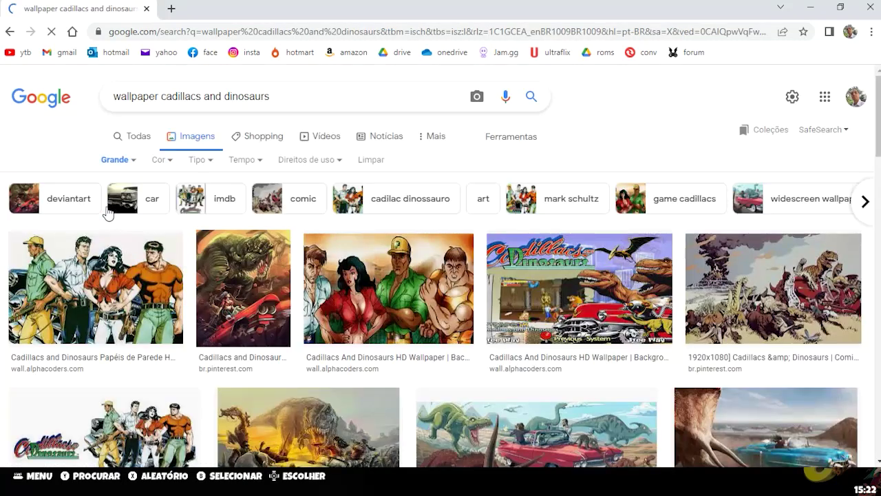
Save the wallpaper of the four heroes on orange and green rays to the Downloads folder as cadillacs
scroll(497, 294, "down", 3)
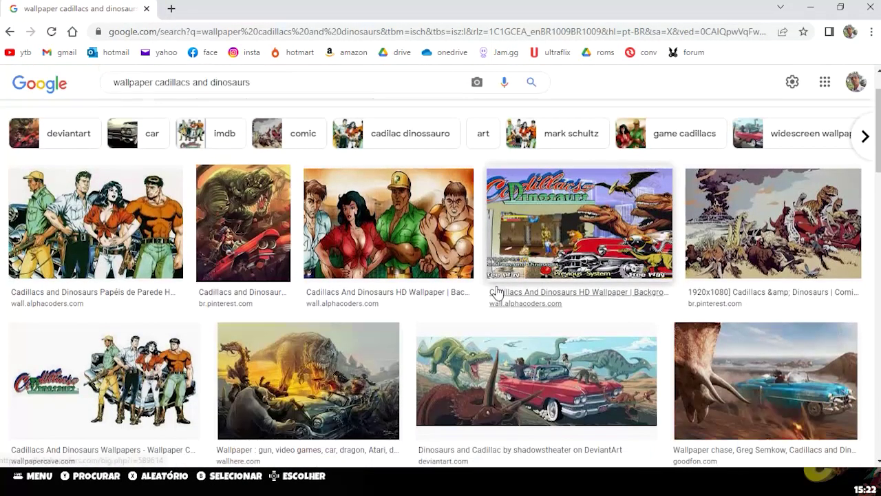
scroll(497, 292, "down", 1)
scroll(497, 292, "down", 1)
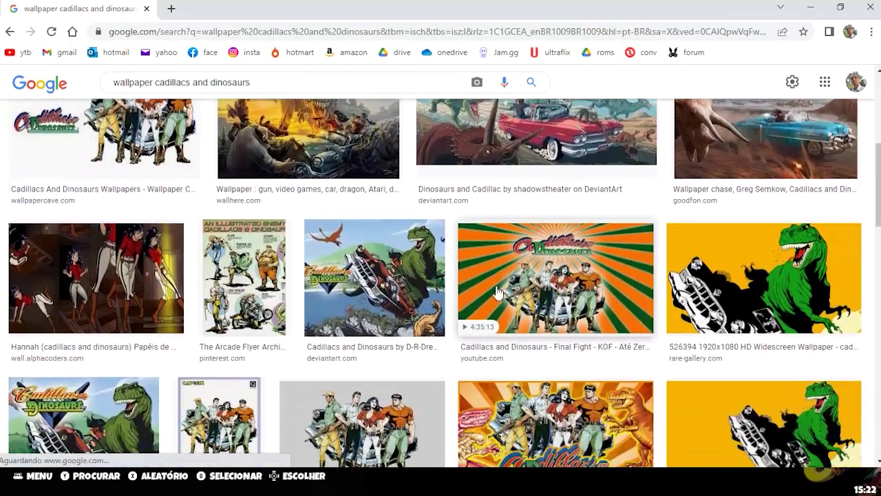
left_click(572, 288)
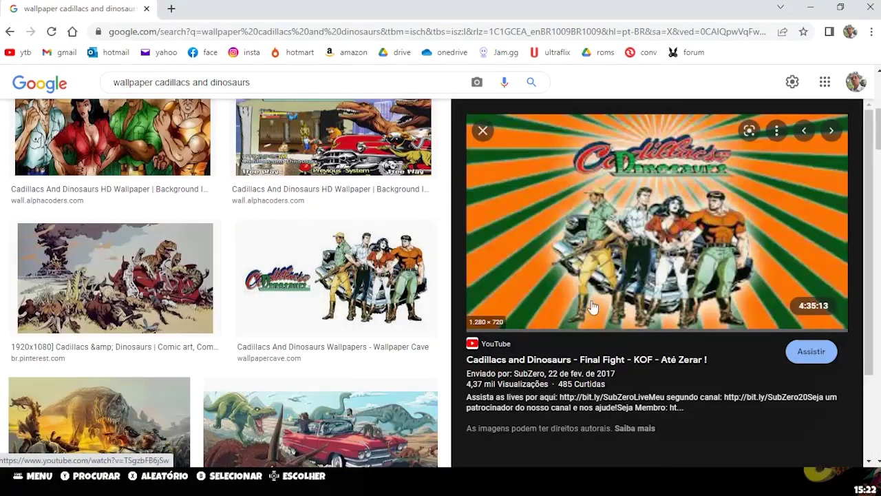
right_click(665, 227)
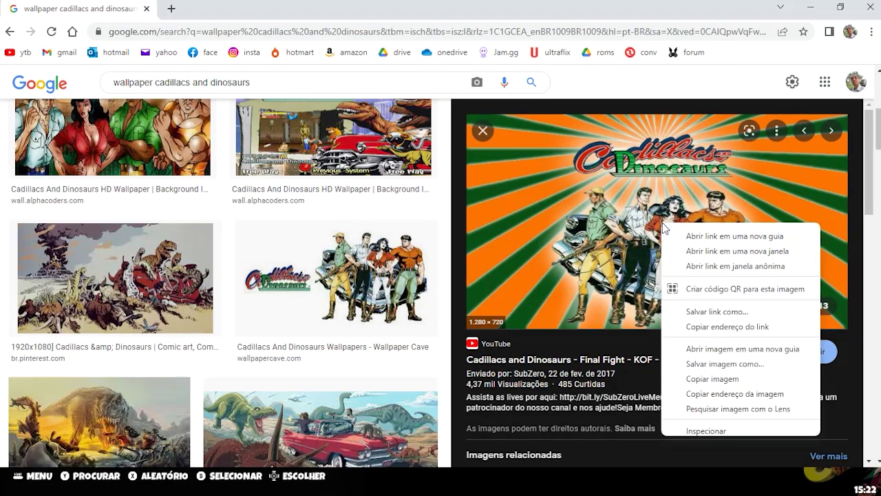
left_click(726, 365)
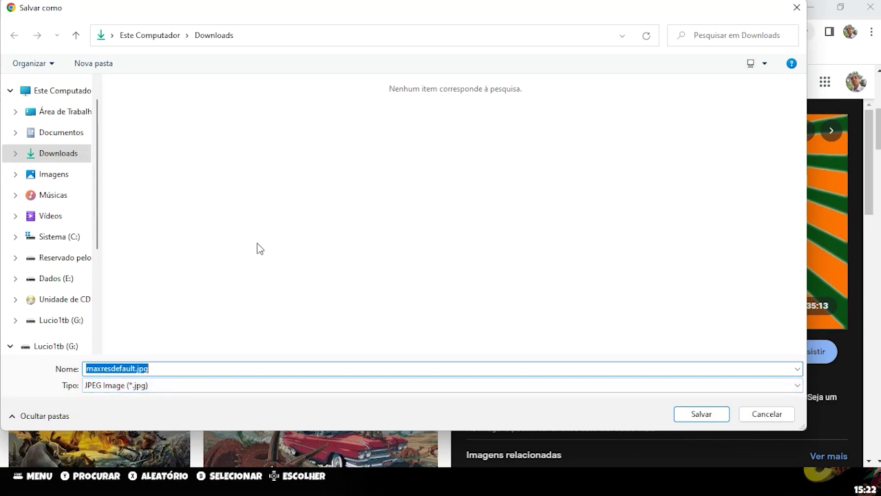
type("cadillacs")
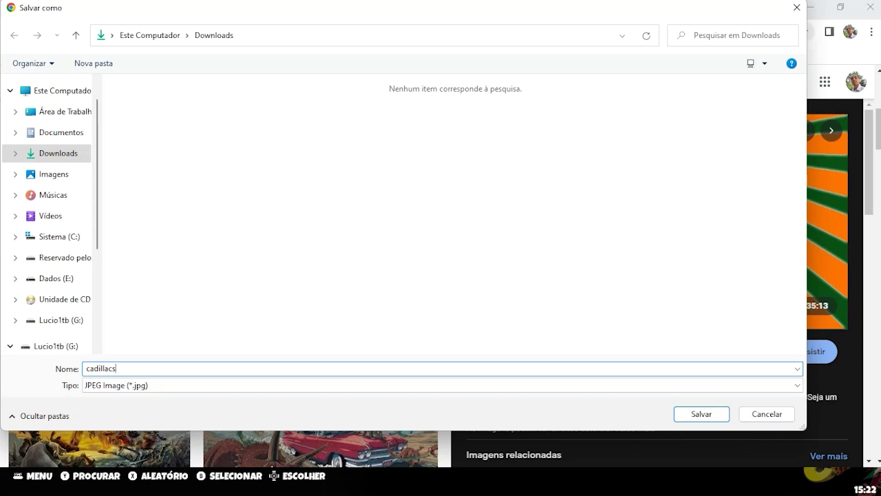
key("Return")
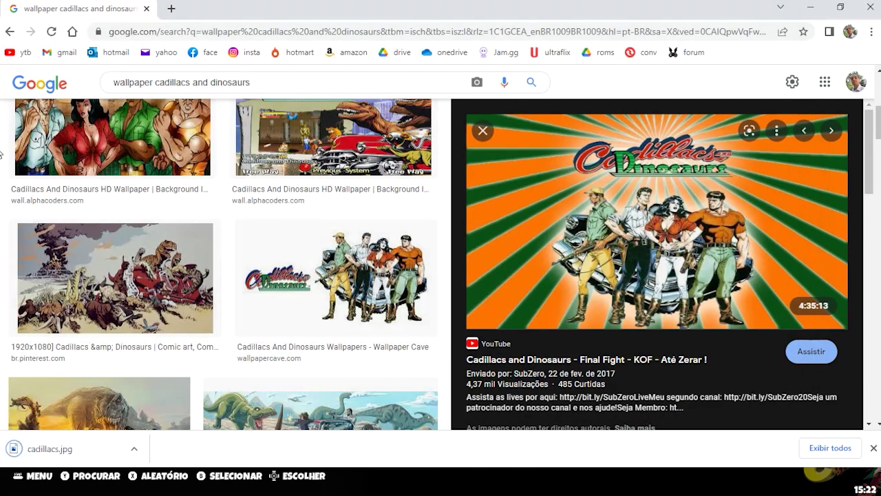
Change the image search to "logo cadillacs and dinosaurs png"
left_click_drag(157, 89, 96, 82)
key("BackSpace")
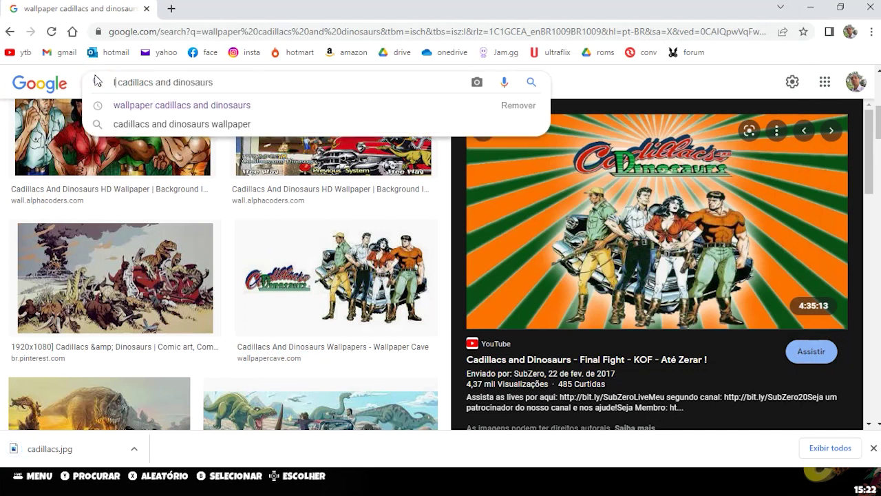
type("logo ")
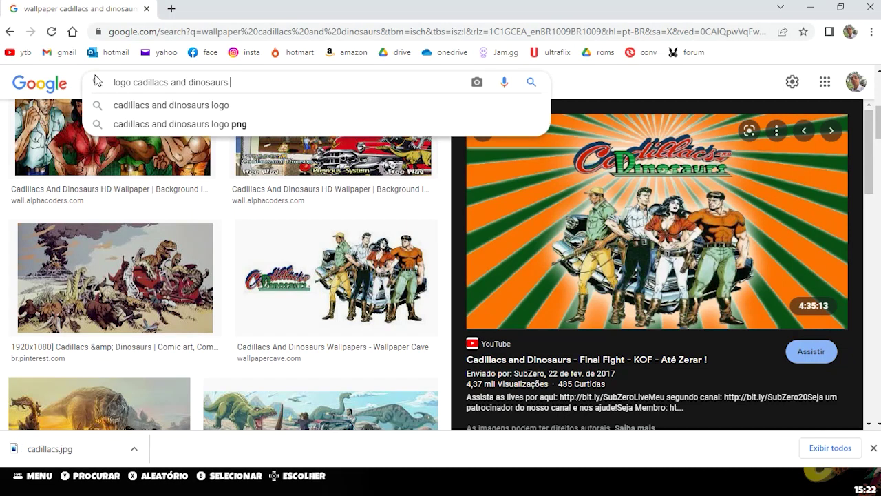
type("png")
key("Return")
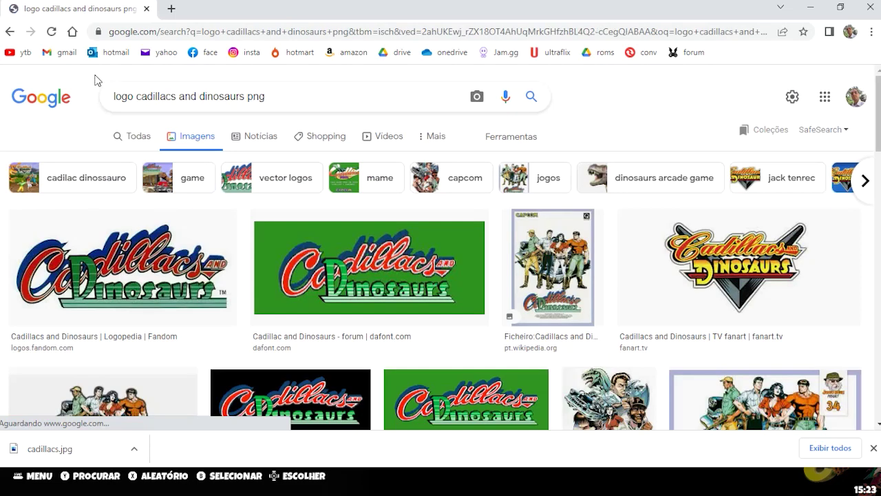
left_click(120, 276)
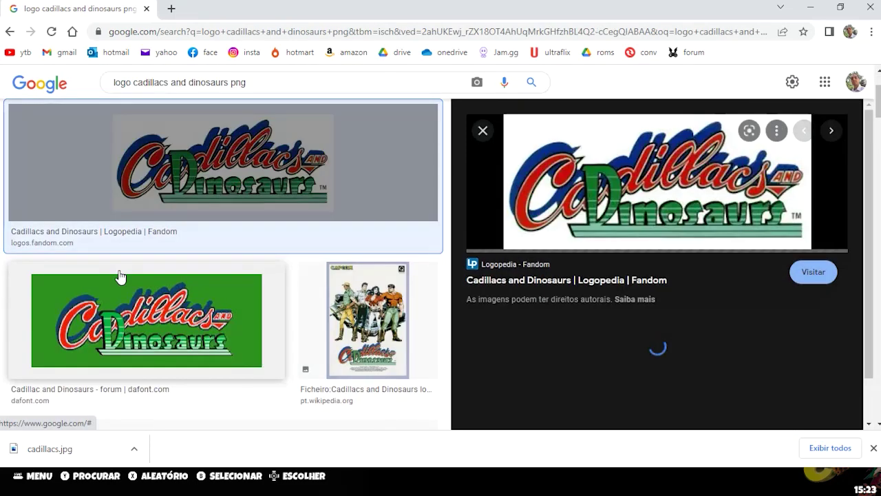
right_click(665, 193)
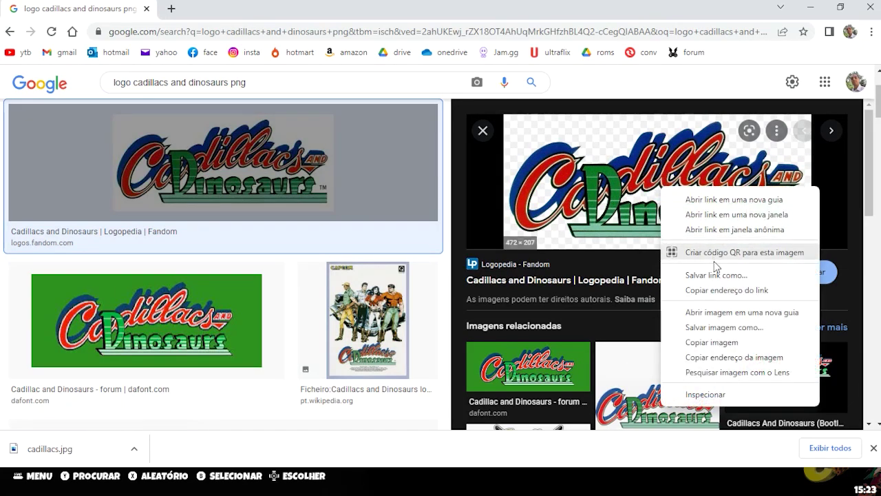
left_click(708, 330)
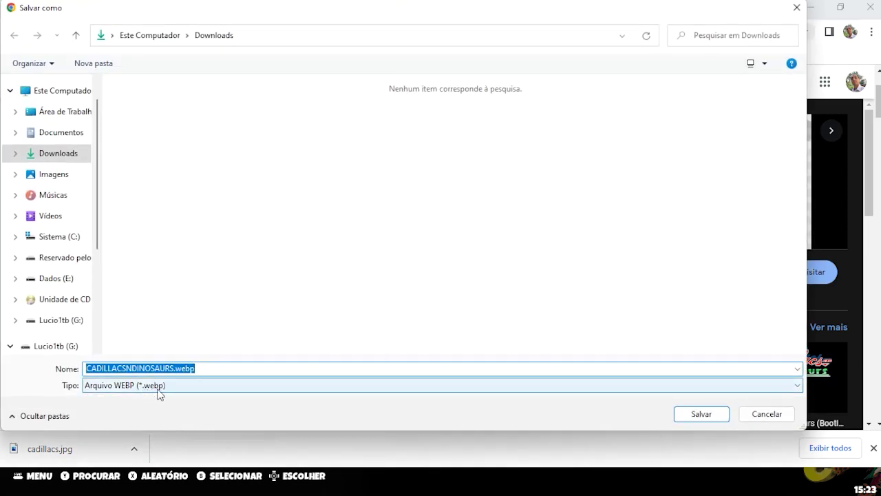
left_click(774, 414)
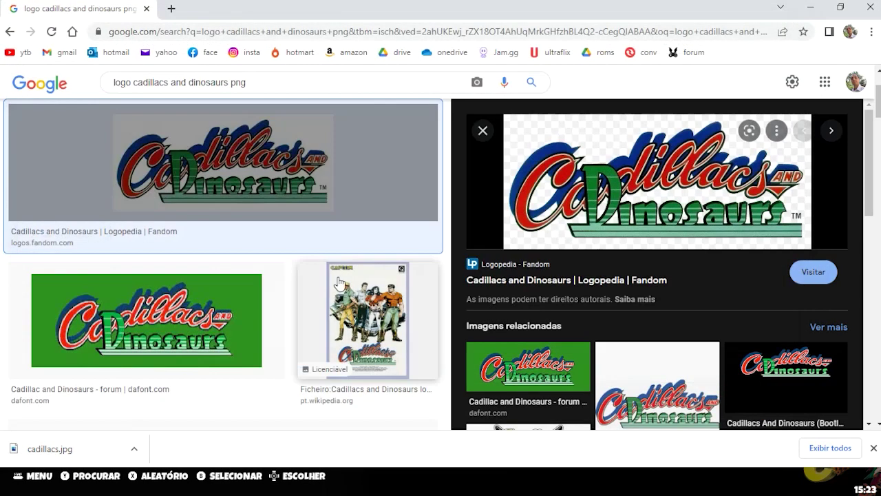
left_click(144, 317)
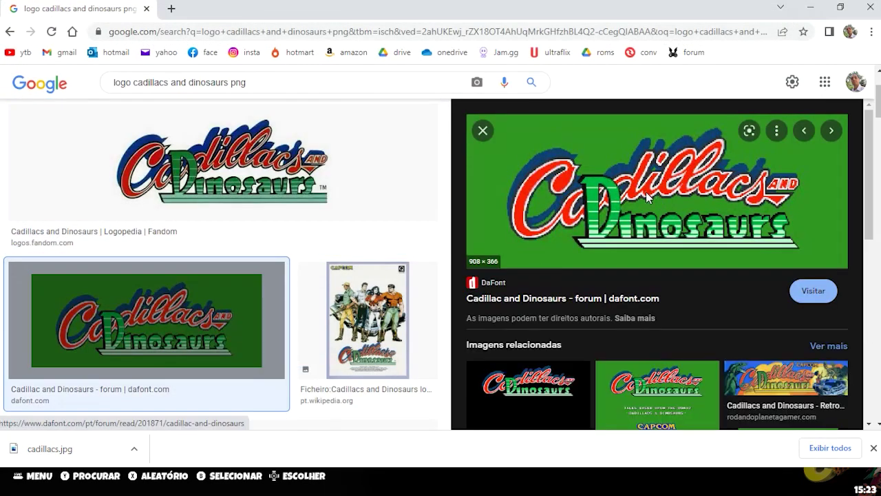
right_click(650, 195)
left_click(693, 334)
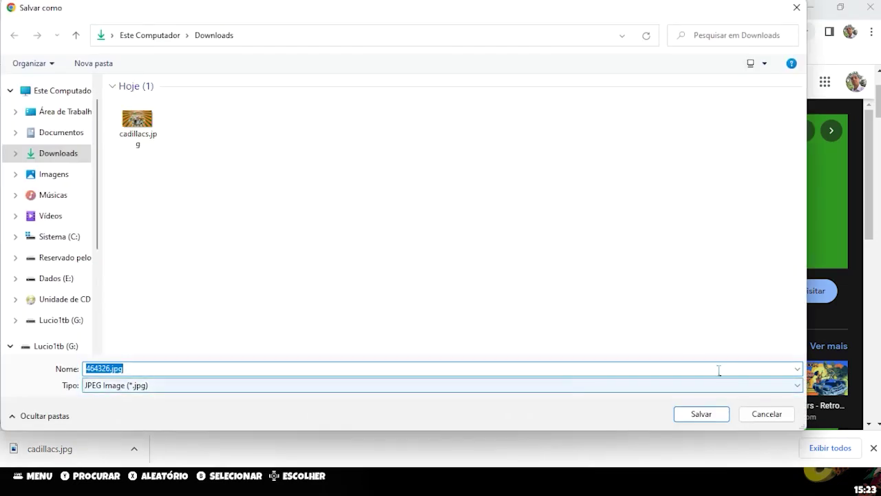
left_click(777, 417)
Save the fanart.tv Cadillacs and Dinosaurs logo as a PNG image named cadillacs in the Downloads folder
scroll(254, 222, "down", 3)
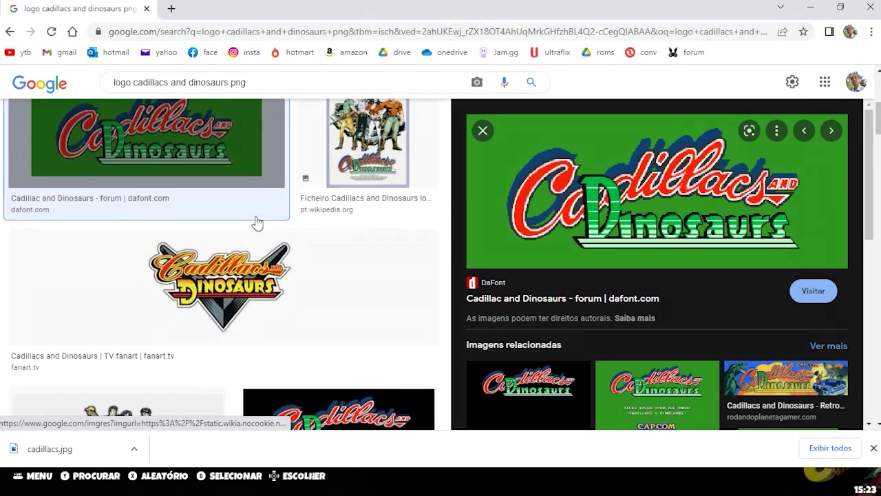
scroll(252, 222, "down", 1)
left_click(269, 218)
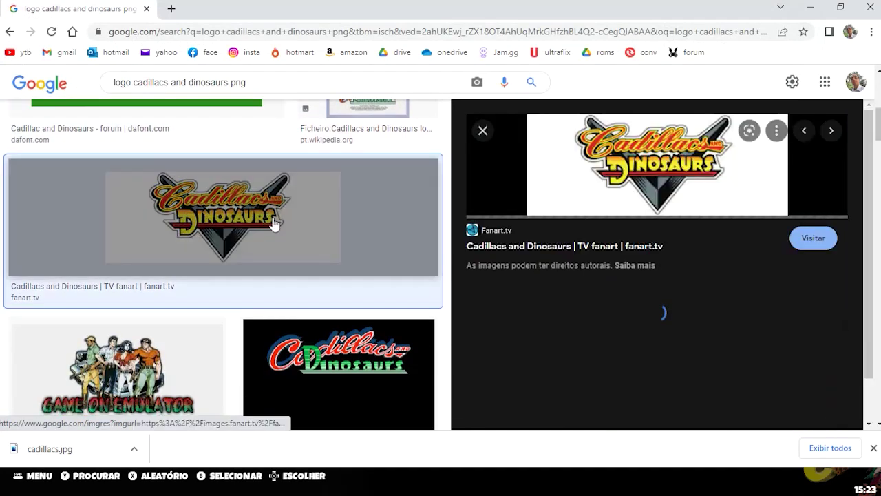
right_click(643, 179)
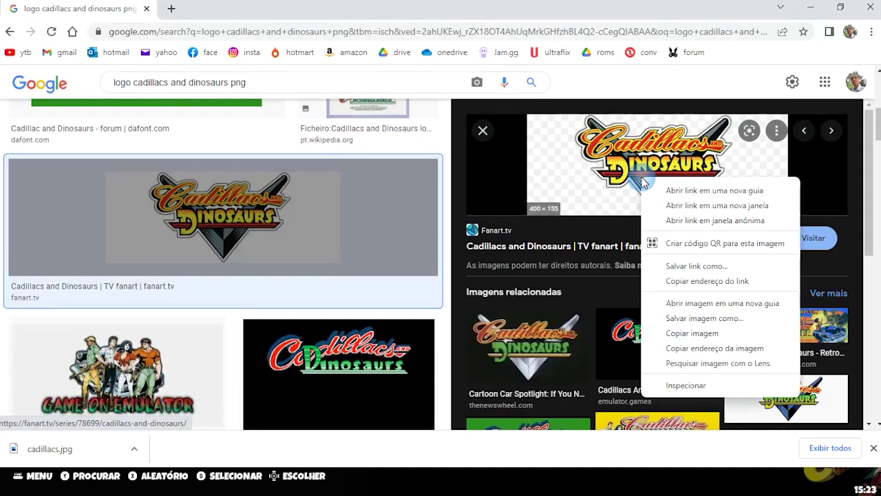
left_click(692, 319)
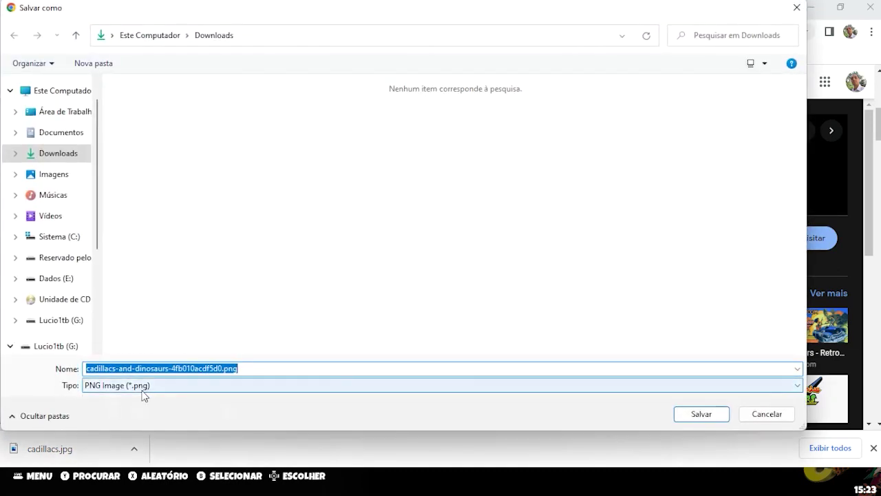
type("cadillacs")
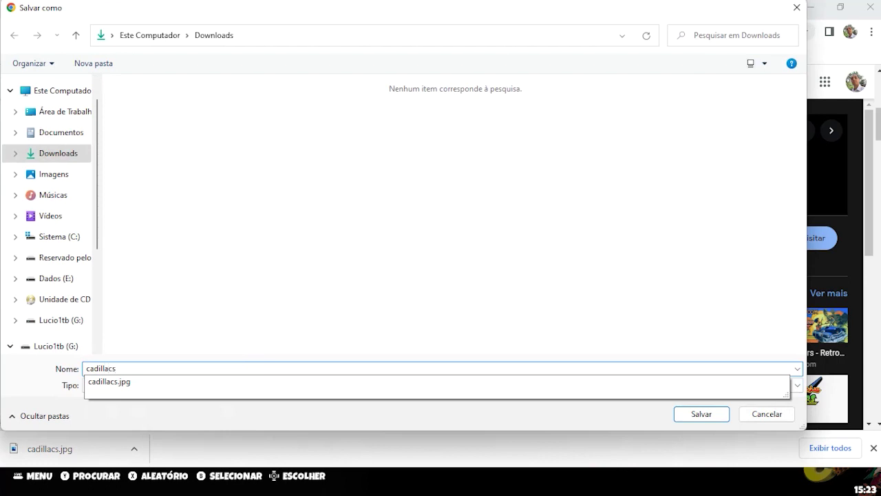
left_click(701, 414)
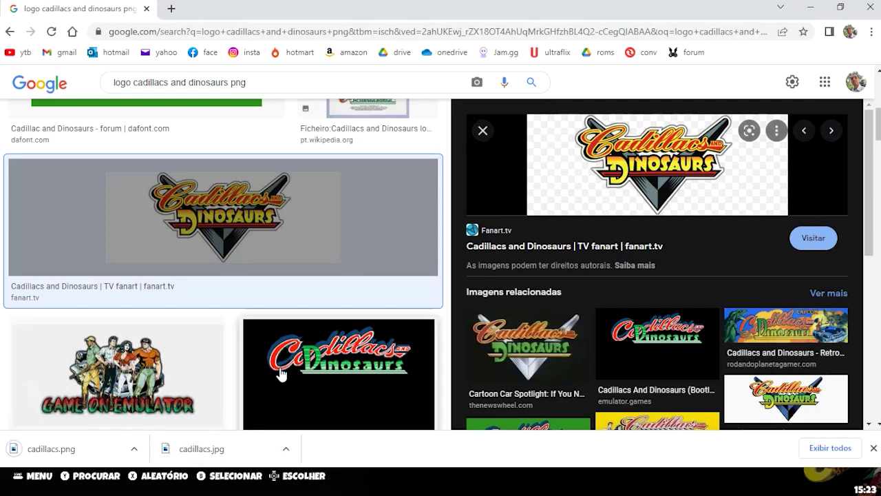
Switch to File Explorer and cut cadillacs.jpg from the Downloads folder
key("super+d")
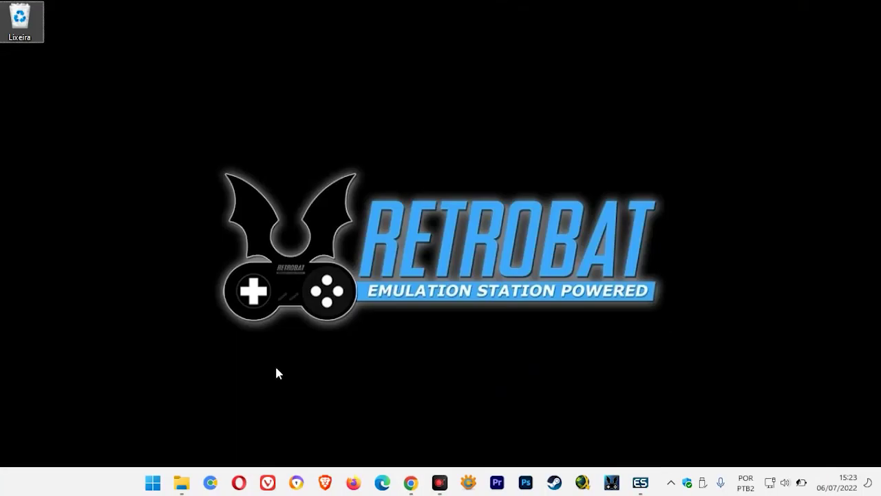
left_click(182, 484)
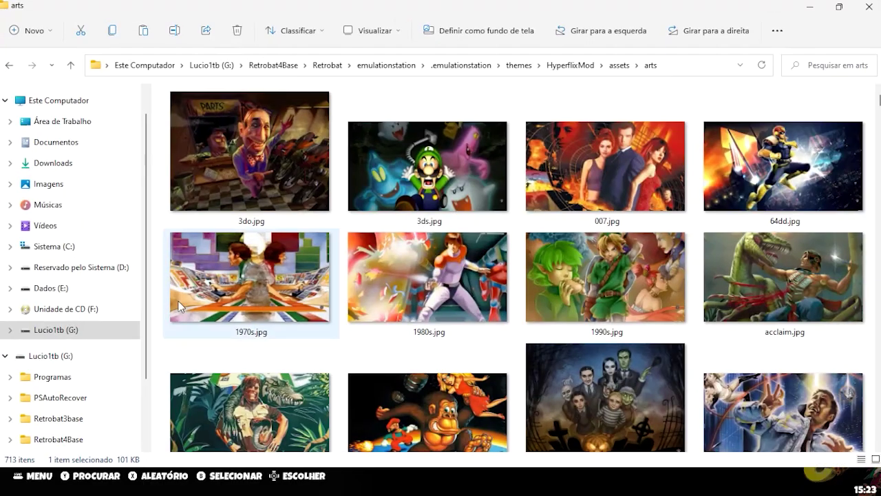
left_click(64, 162)
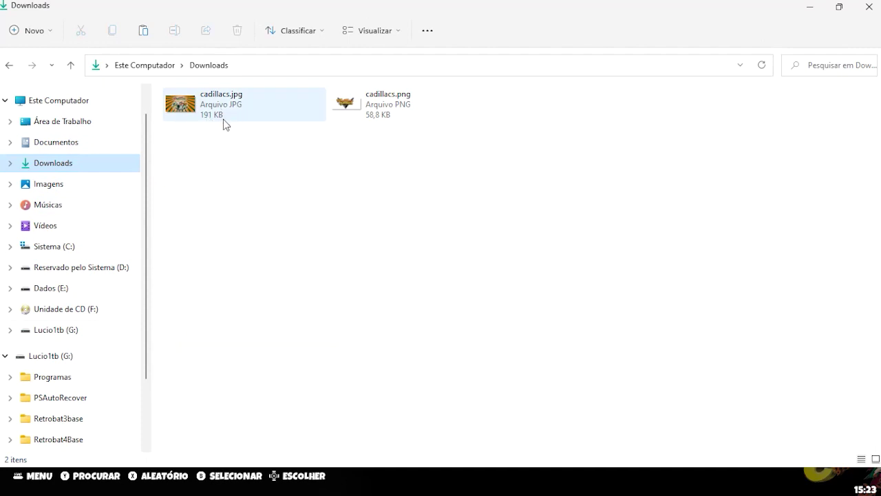
left_click(228, 114)
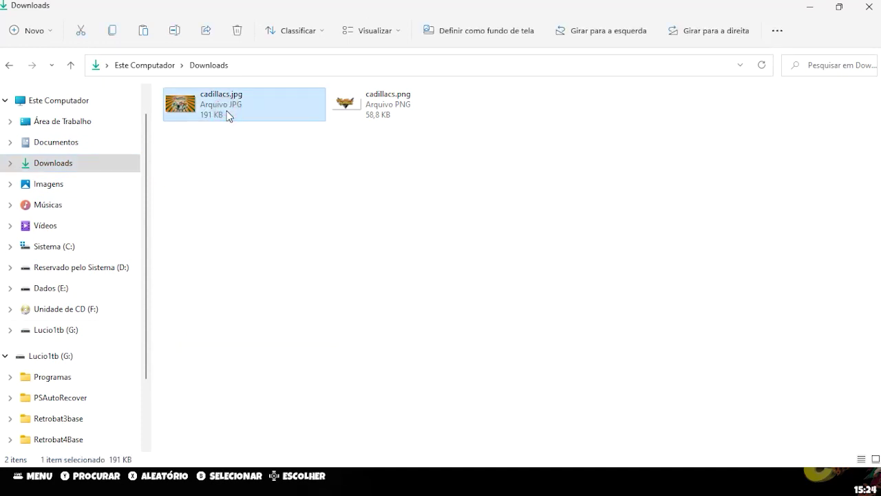
key("ctrl+x")
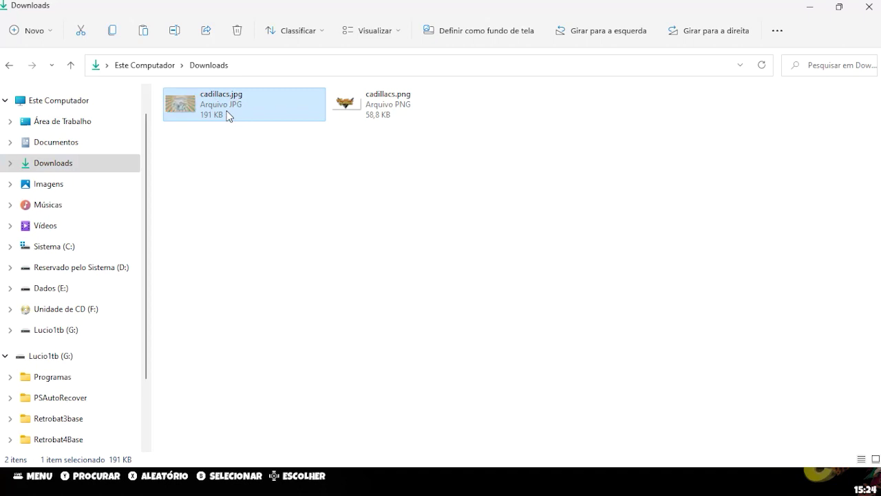
Paste the cut wallpaper into the HyperflixMod theme's assets\arts folder inside Retrobat4Base on drive G
left_click(56, 292)
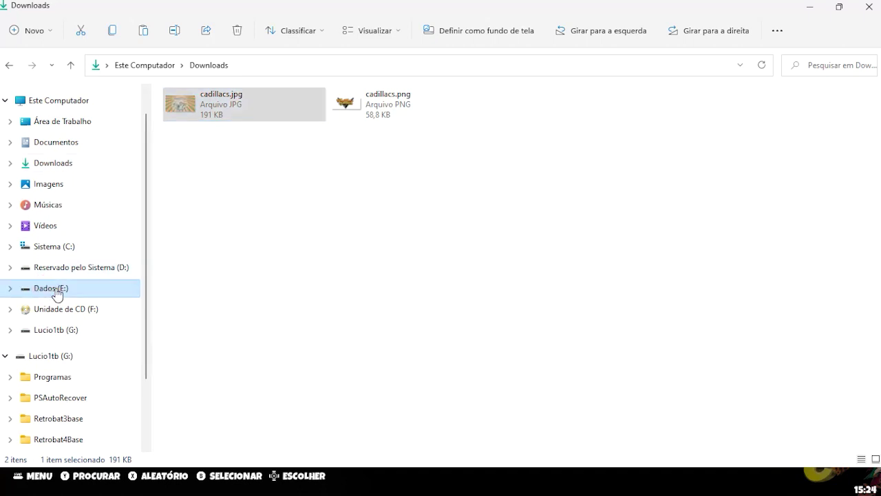
left_click(63, 333)
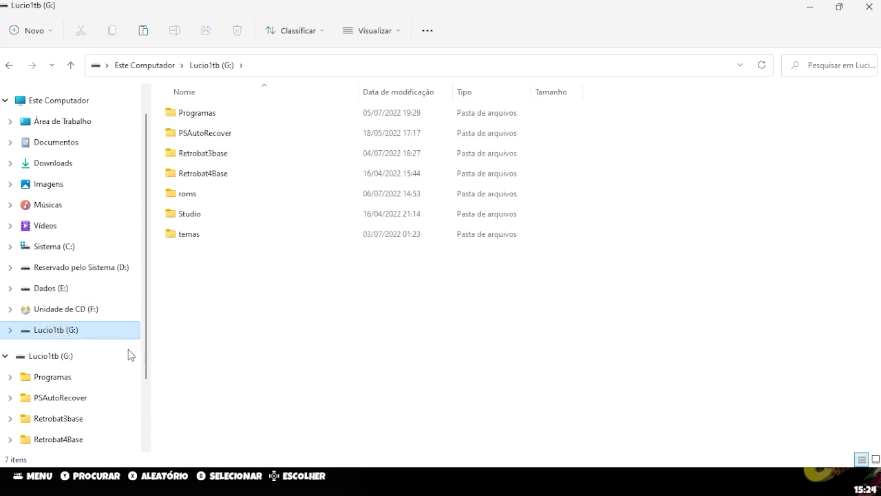
double_click(198, 173)
double_click(193, 115)
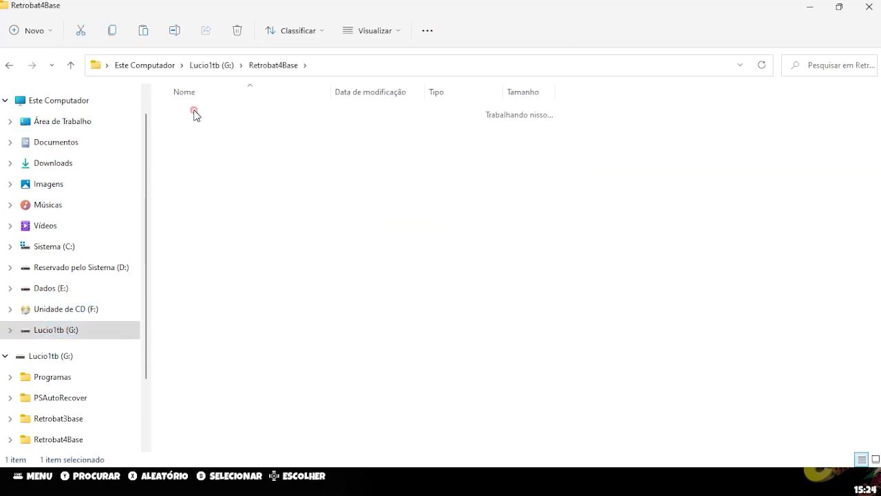
double_click(202, 174)
double_click(206, 112)
double_click(196, 216)
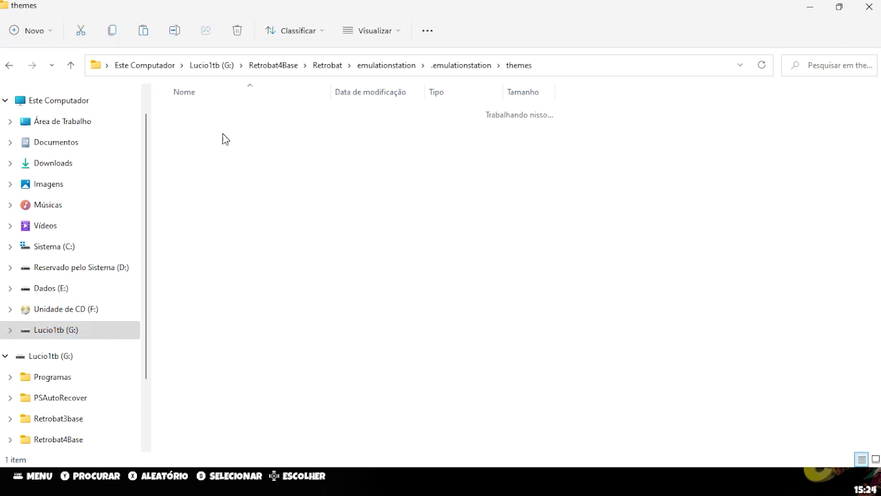
left_click(204, 116)
double_click(204, 115)
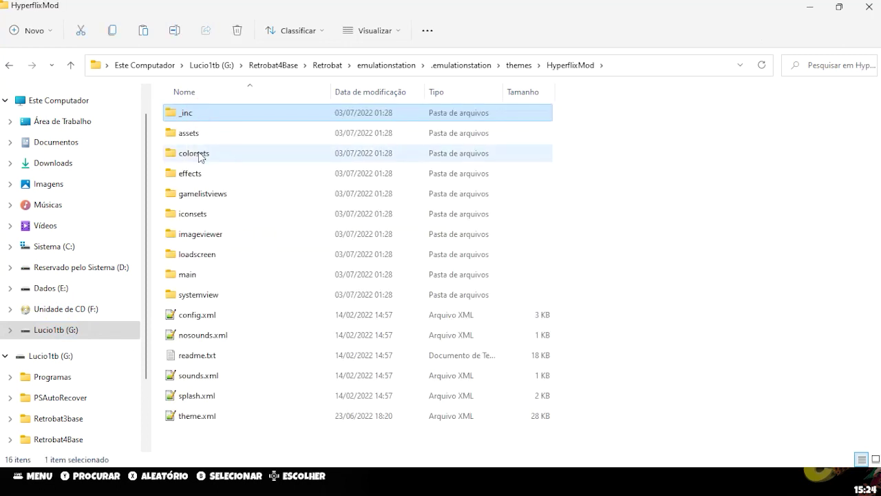
double_click(197, 135)
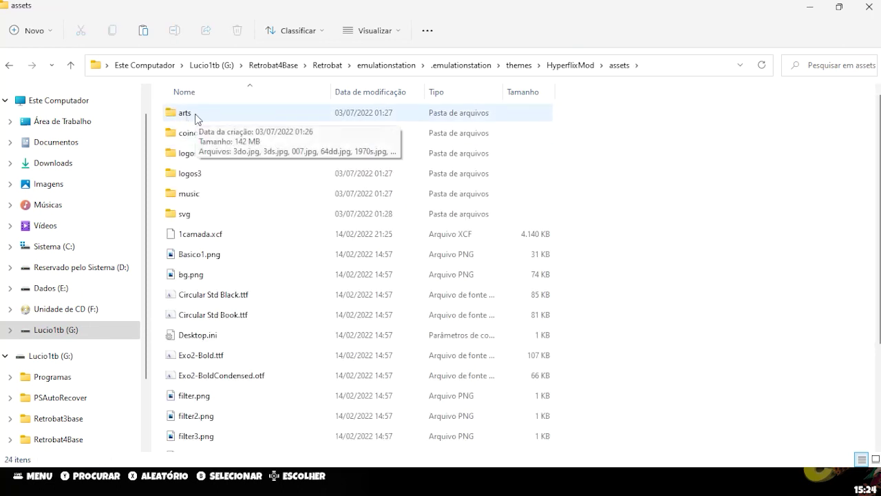
double_click(196, 117)
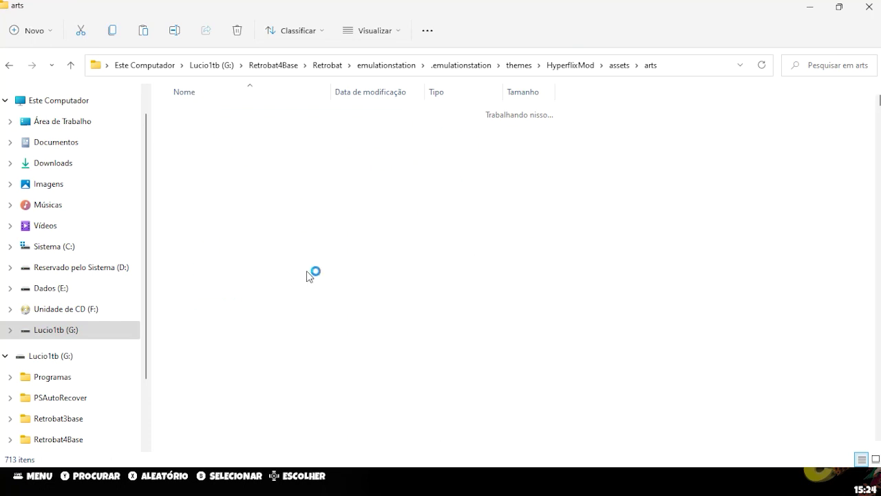
key("ctrl+v")
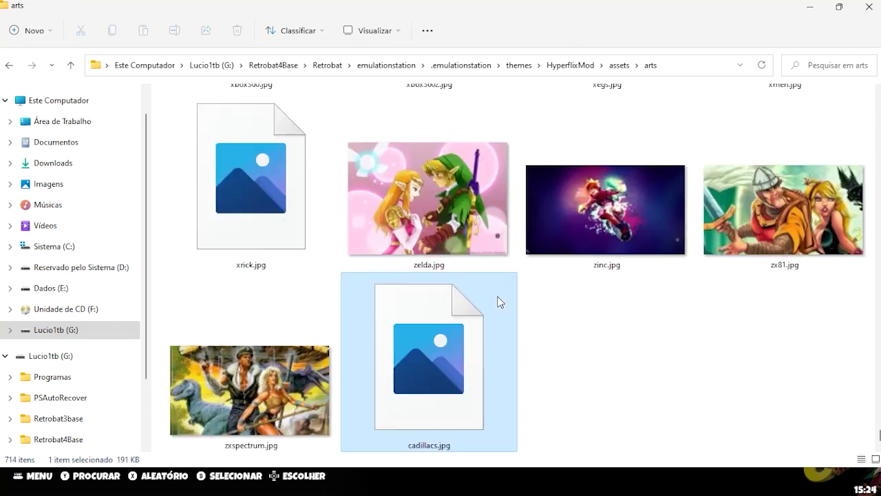
Move cadillacs.png from Downloads to the HyperflixMod theme's assets\logos folder
left_click(46, 164)
left_click(220, 116)
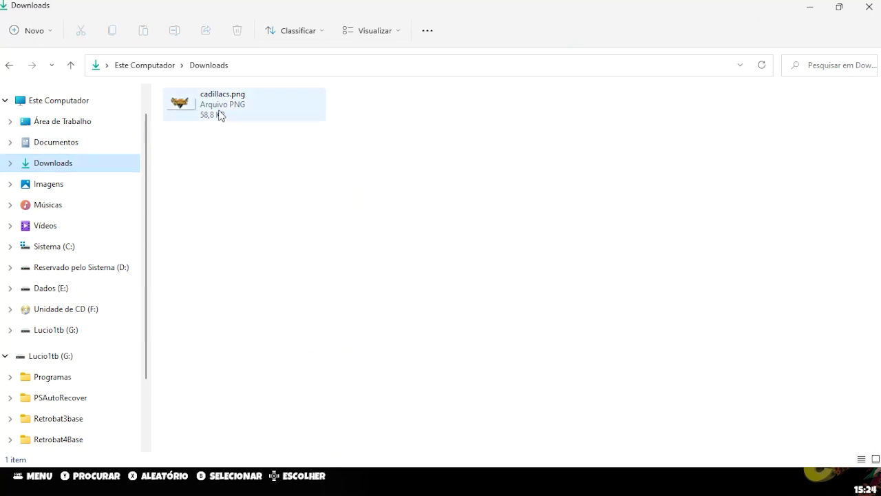
key("ctrl+x")
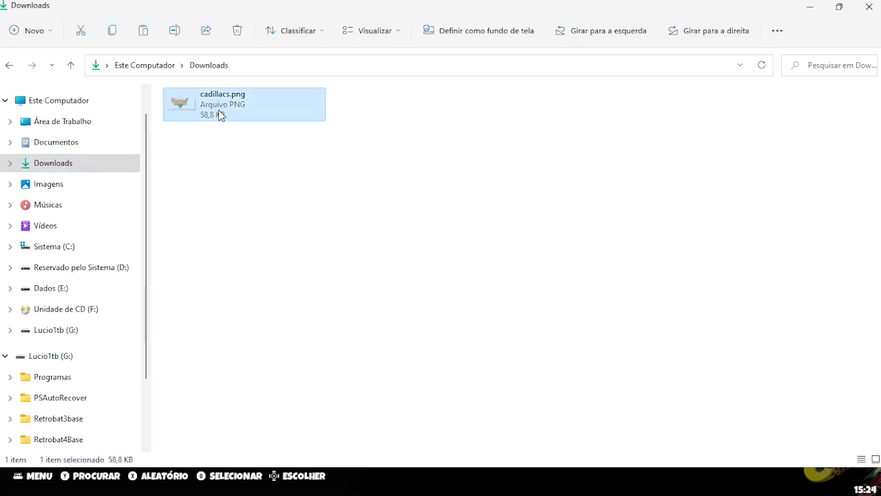
left_click(9, 65)
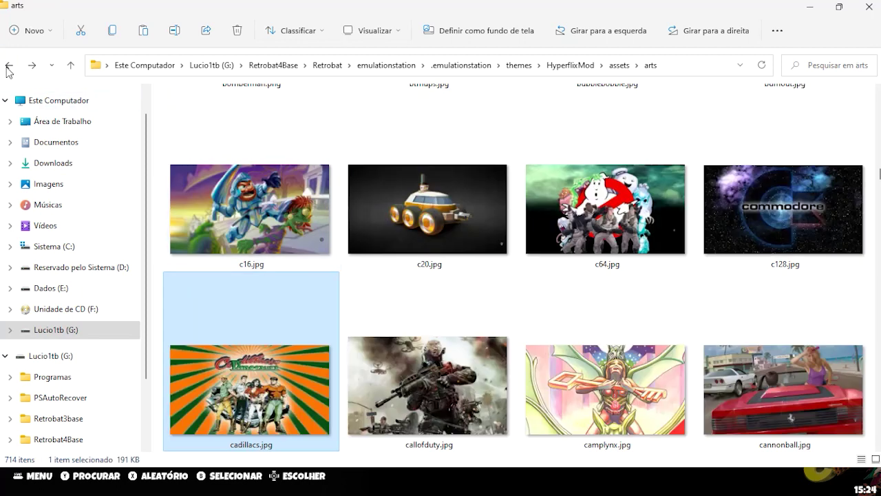
left_click(9, 65)
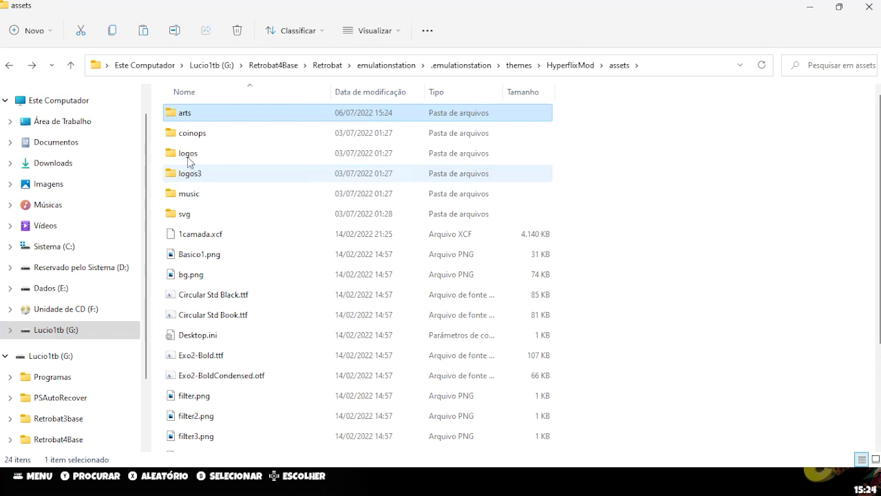
double_click(189, 154)
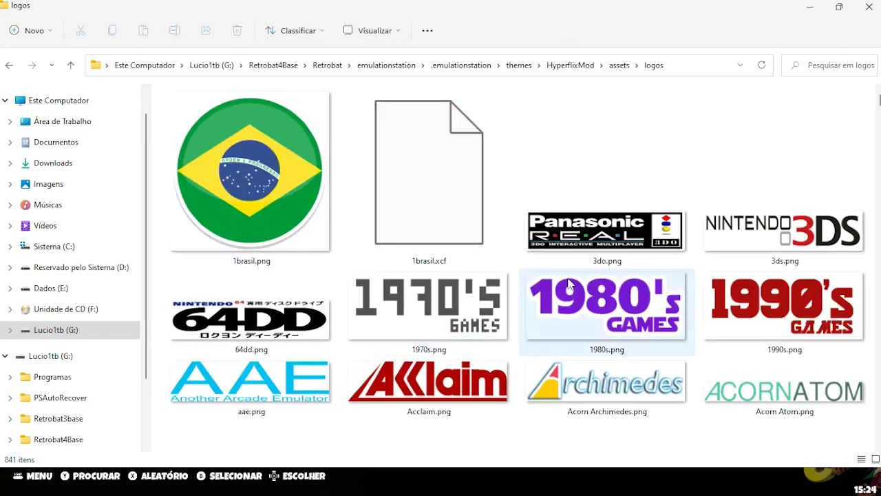
key("ctrl+v")
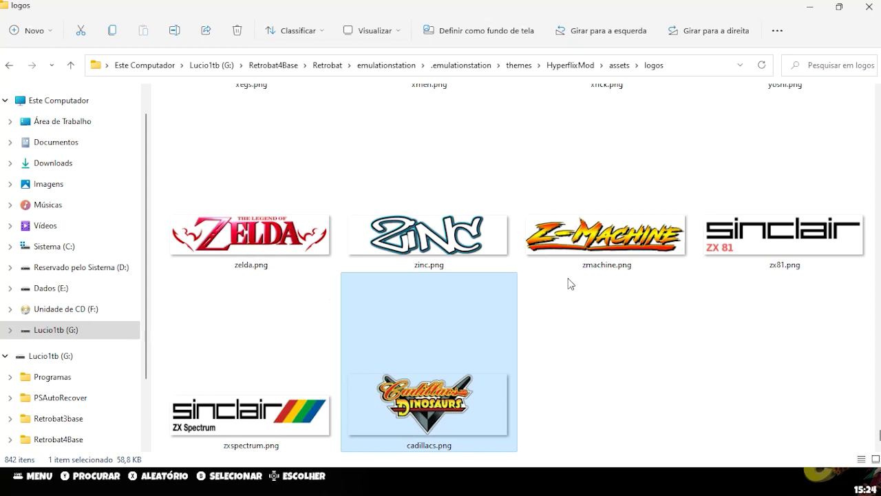
Switch back to EmulationStation
key("alt+Tab")
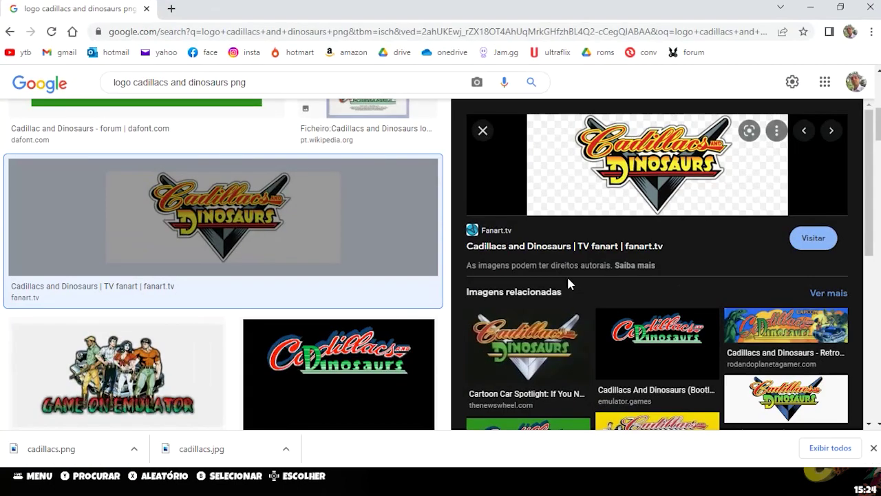
key("alt+Tab")
key("alt+Tab")
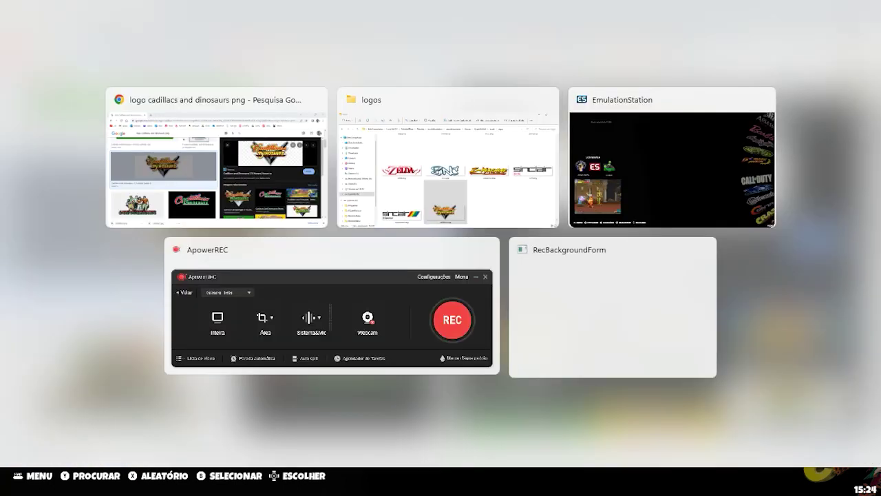